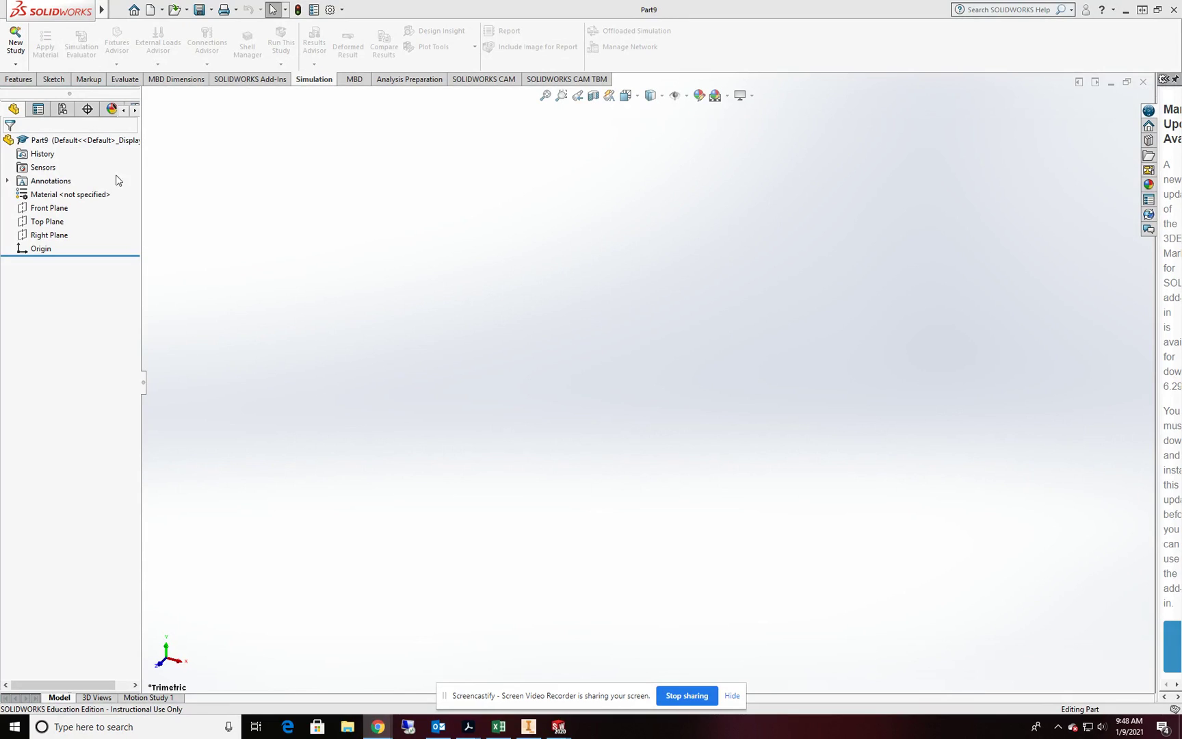
- Switch the CommandManager from the Simulation tools to the Sketch tools in Part9
click(56, 80)
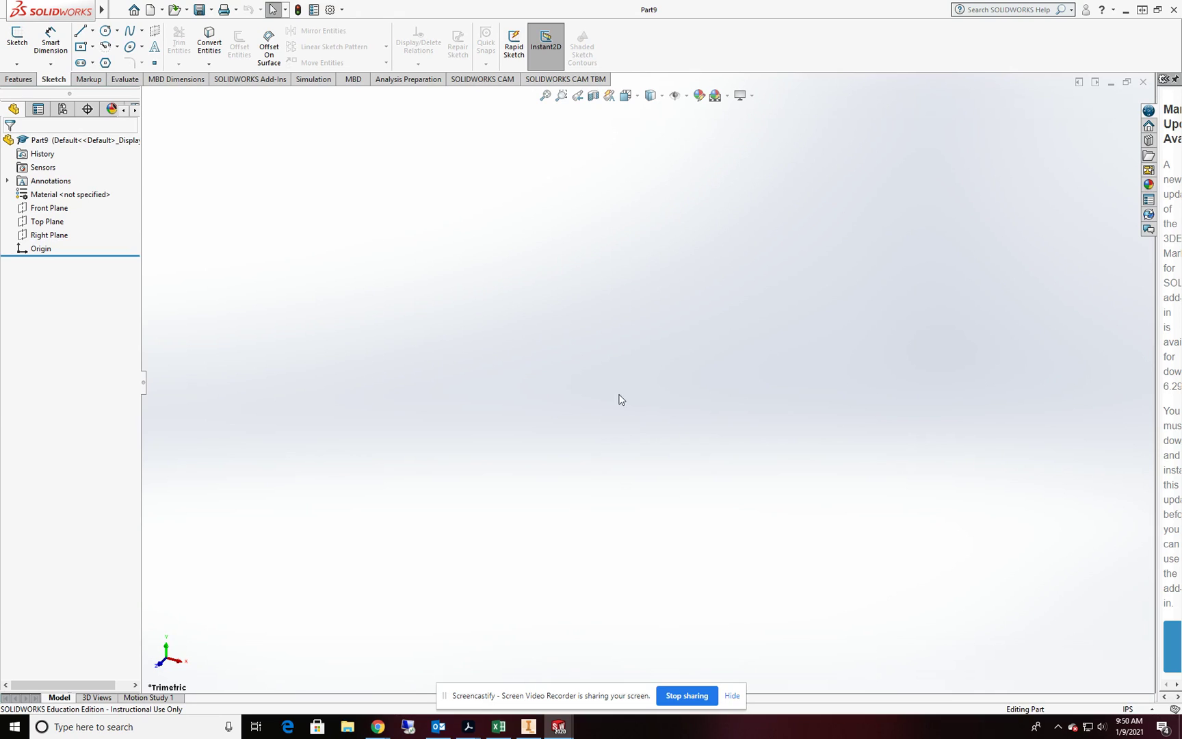
- Sketch two collinear horizontal lines from the origin on the Front Plane
click(14, 46)
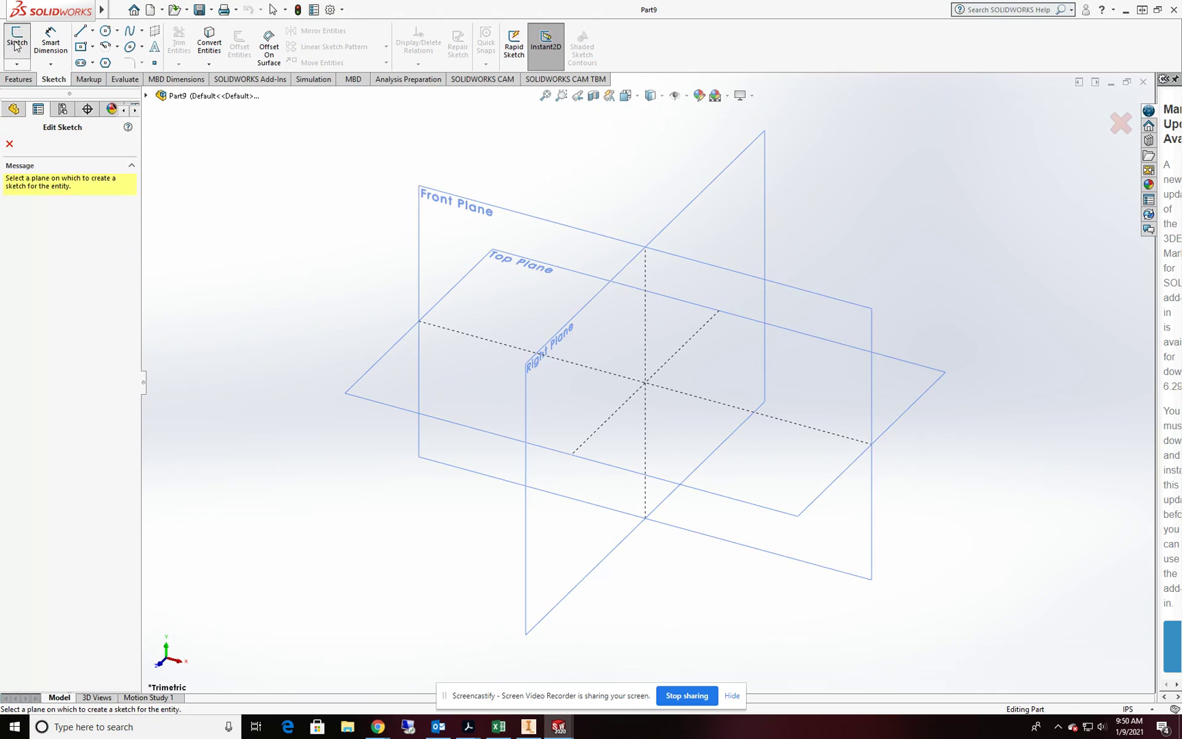
click(524, 209)
key(l)
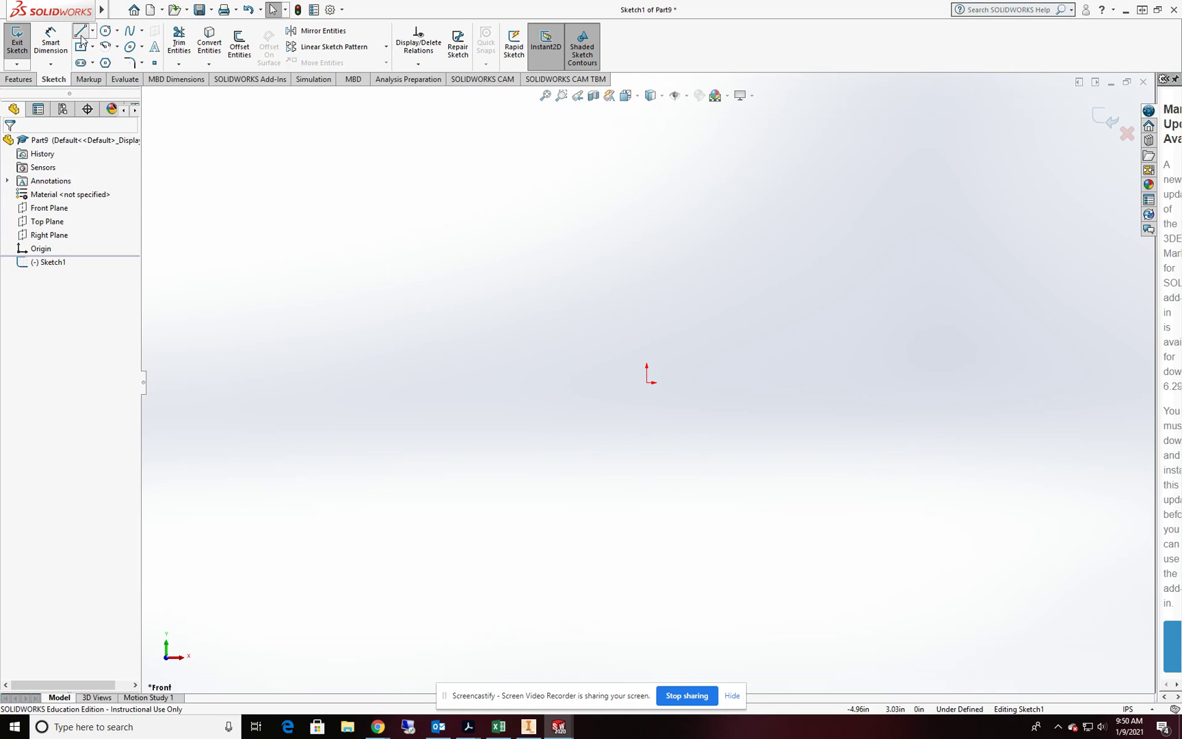
click(648, 382)
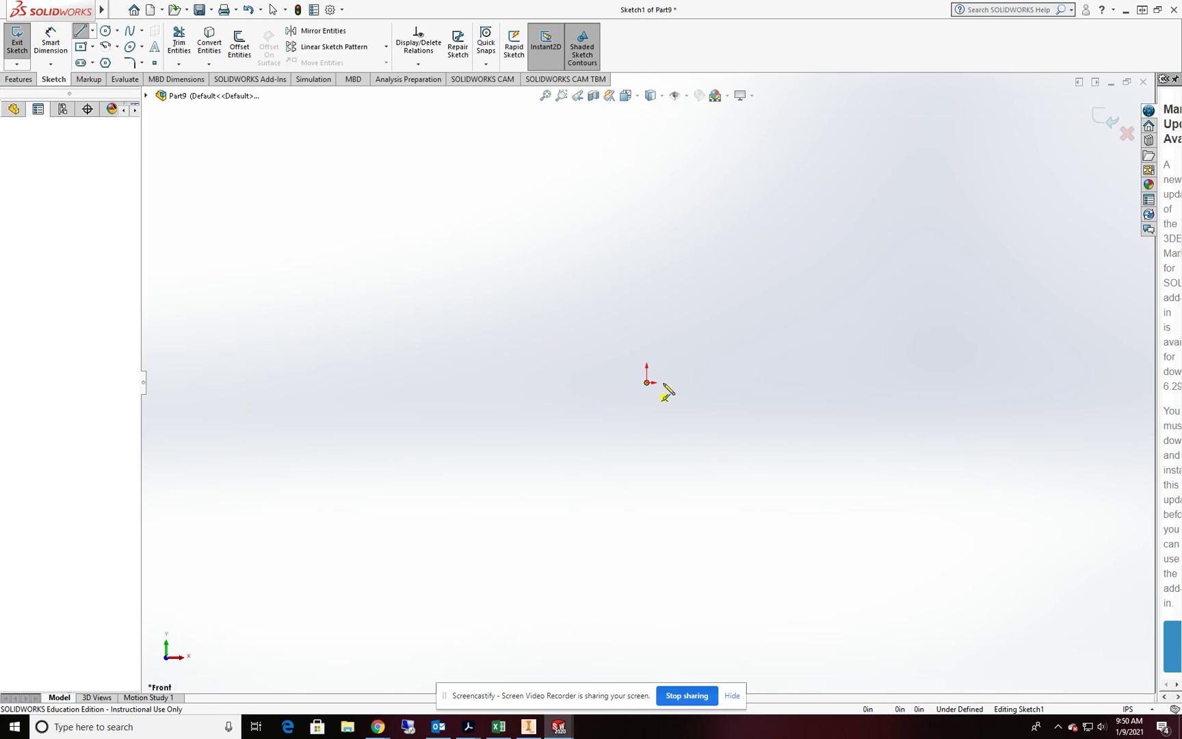
click(884, 382)
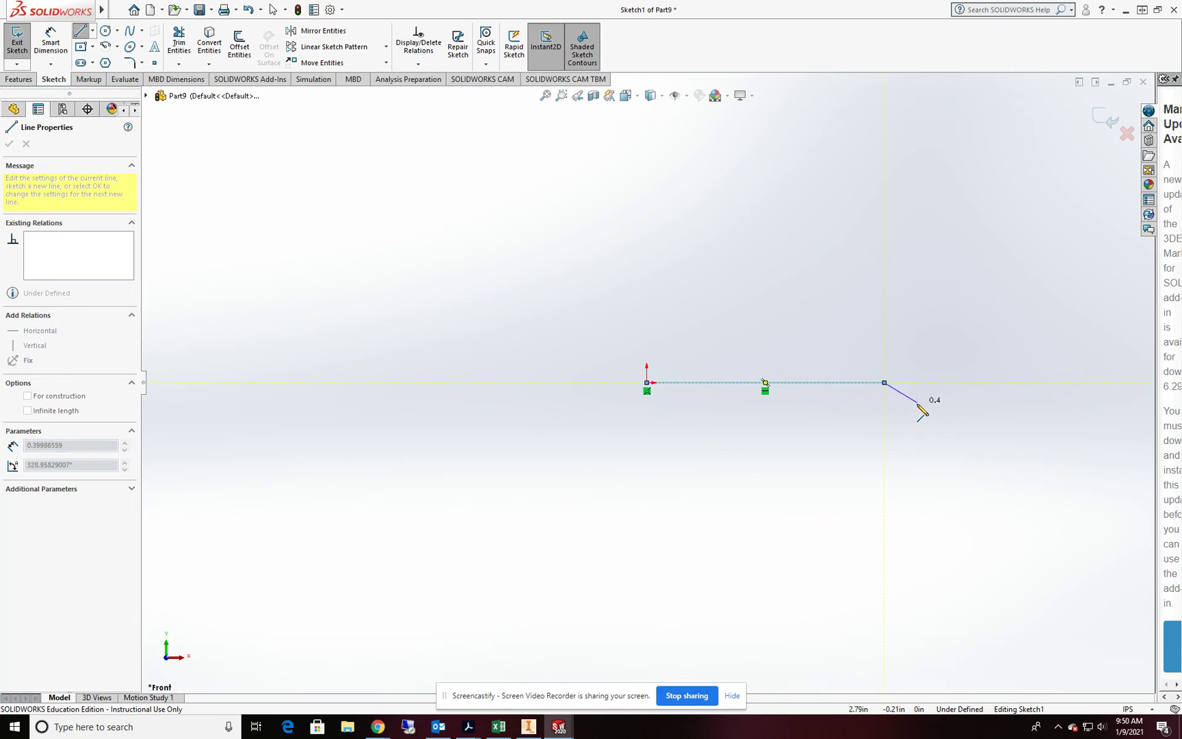
click(1024, 383)
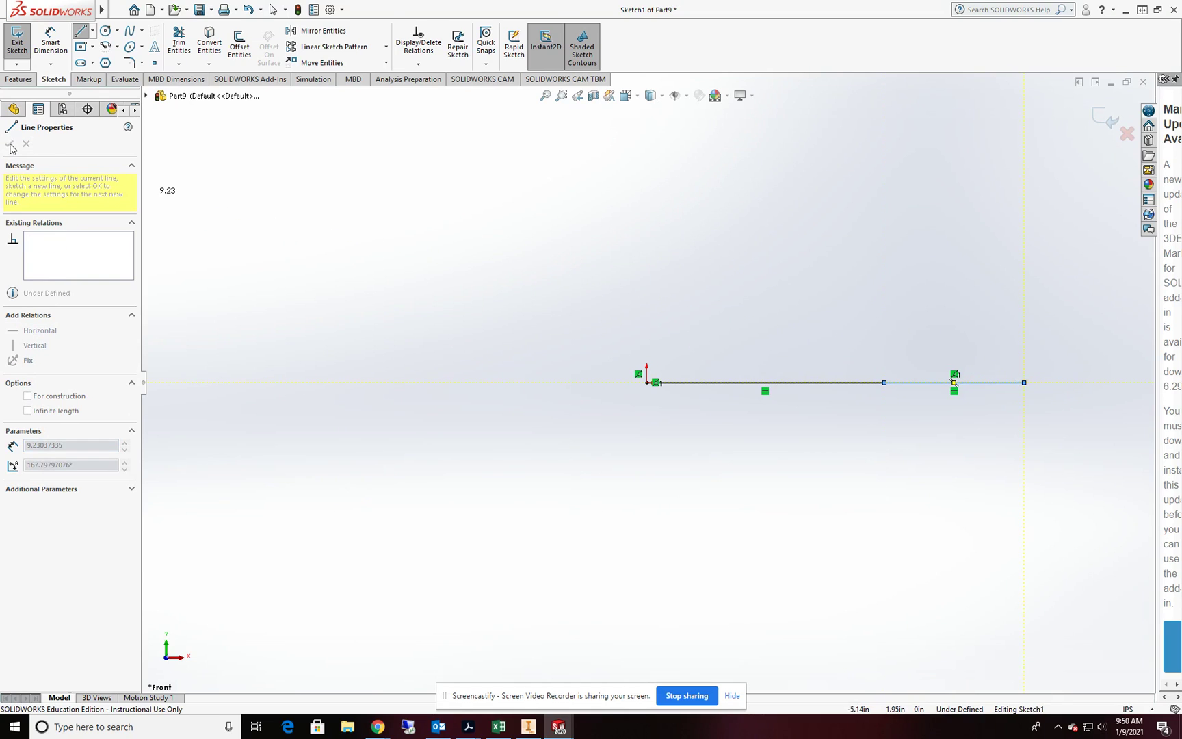
key(Escape)
key(Escape)
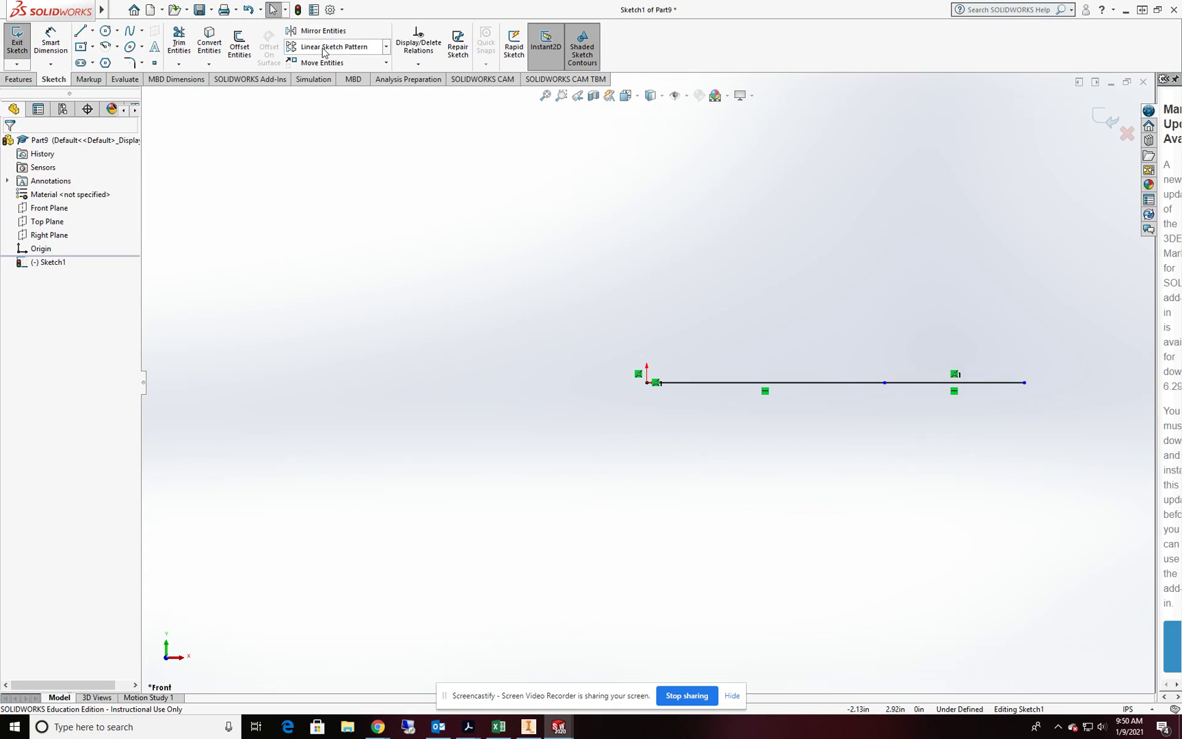
- Dimension the origin-to-joint distance as 48 in
click(50, 41)
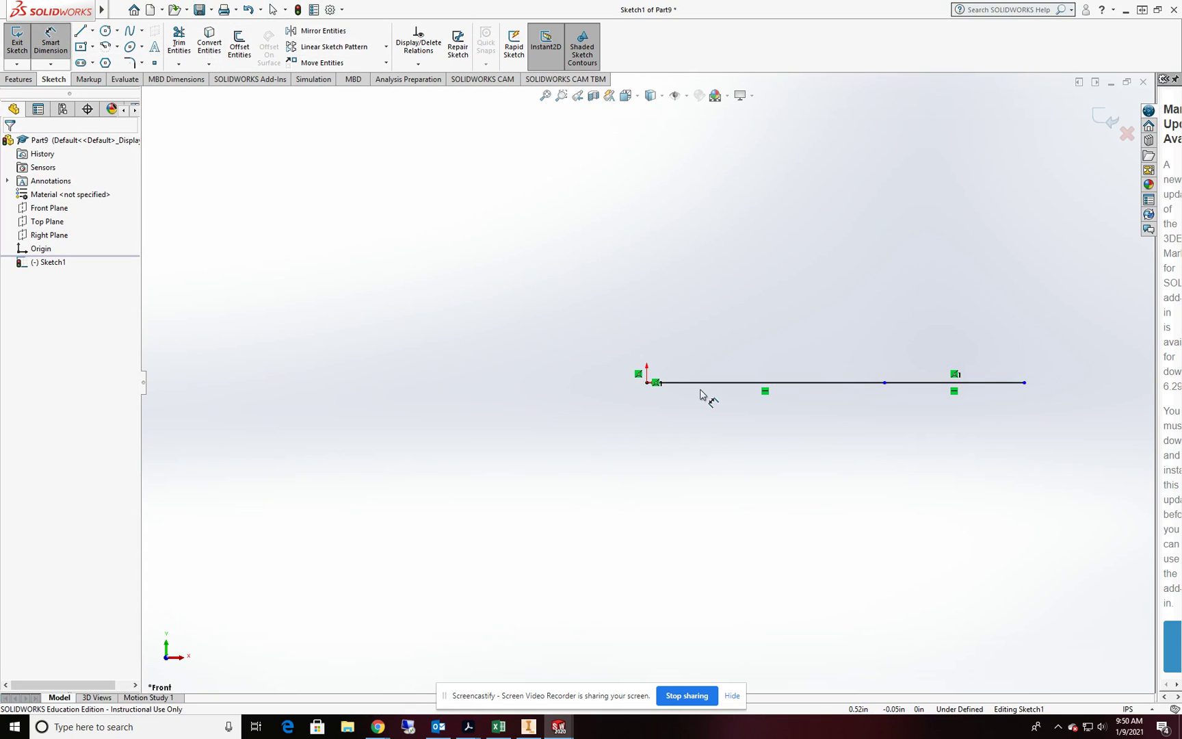
click(648, 383)
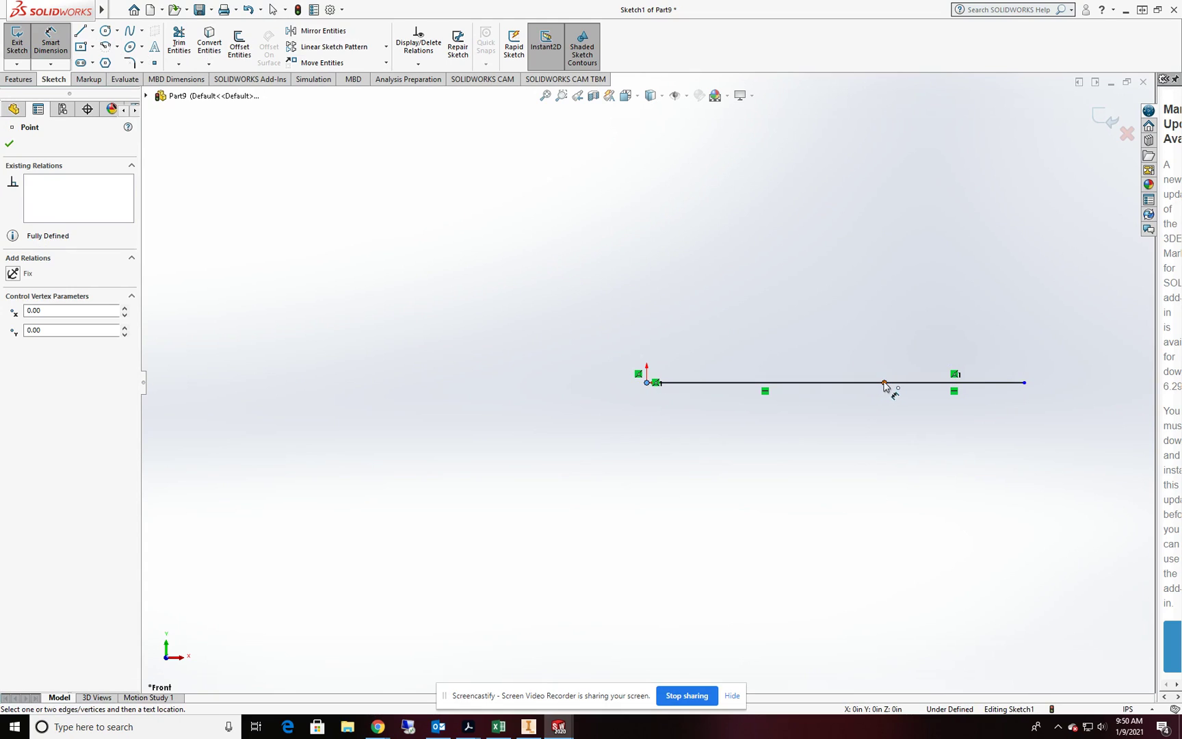
click(885, 382)
click(785, 241)
text(48)
click(733, 219)
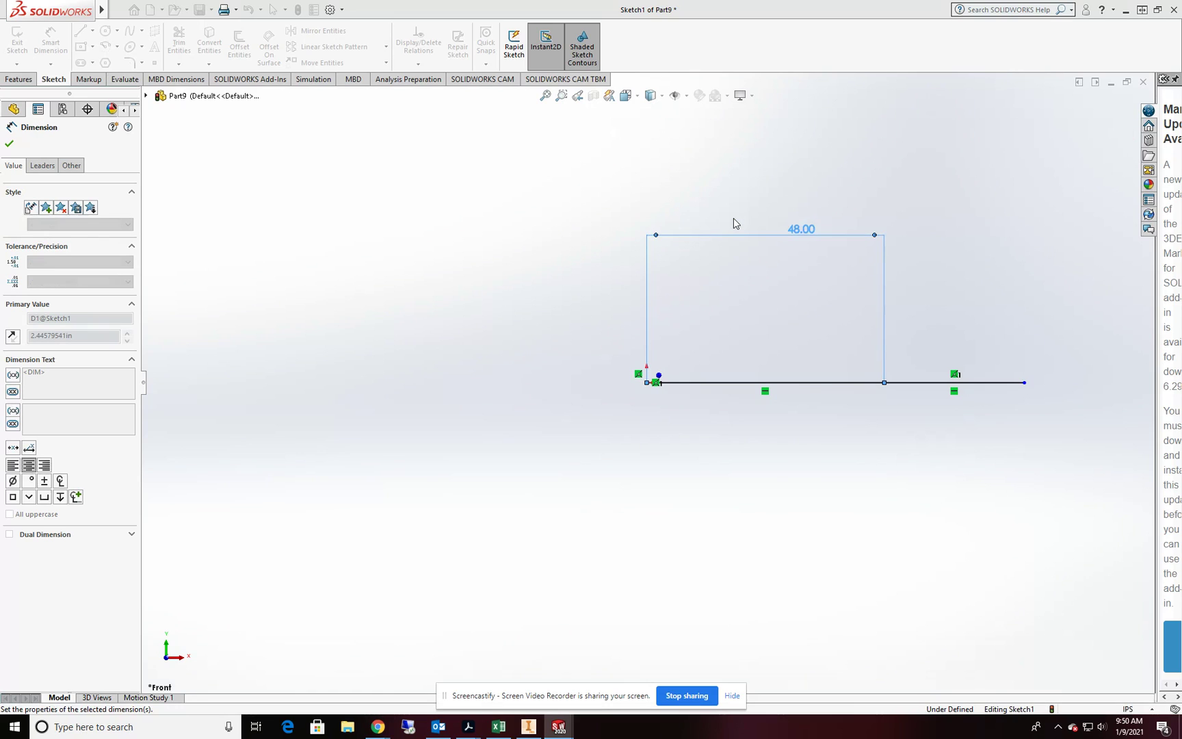
click(9, 144)
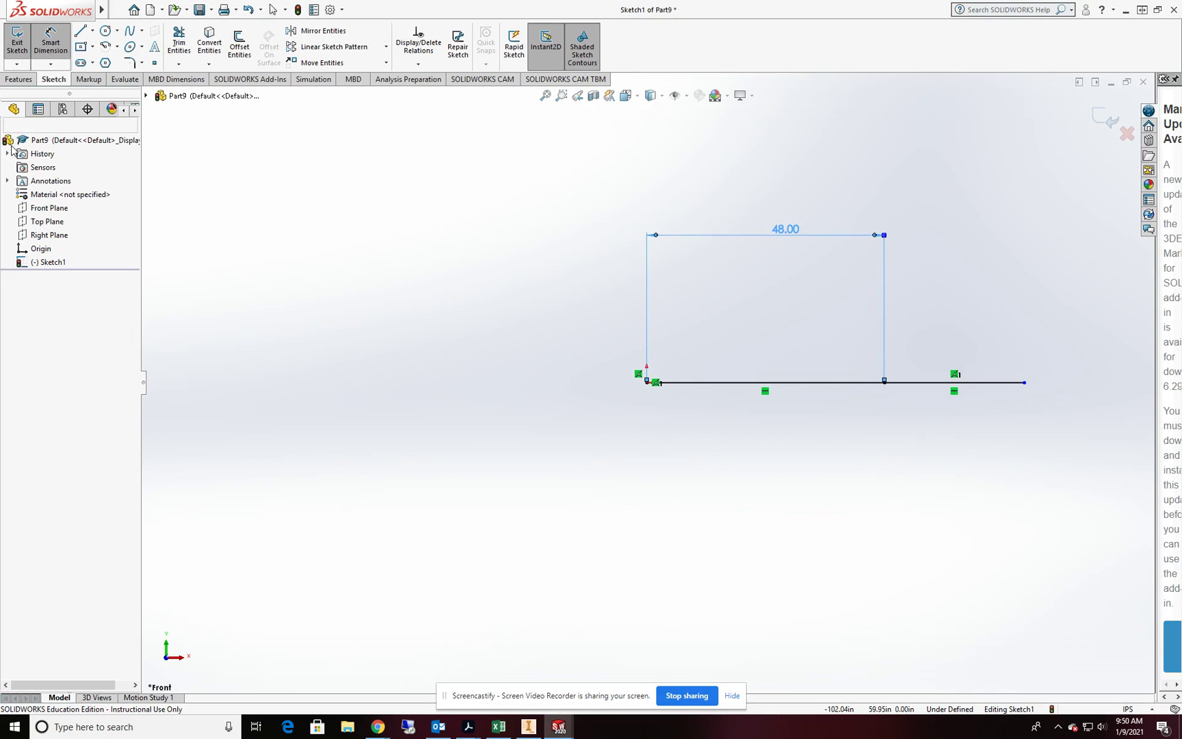
- Dimension the overall line length as 96 in and exit the sketch
click(646, 383)
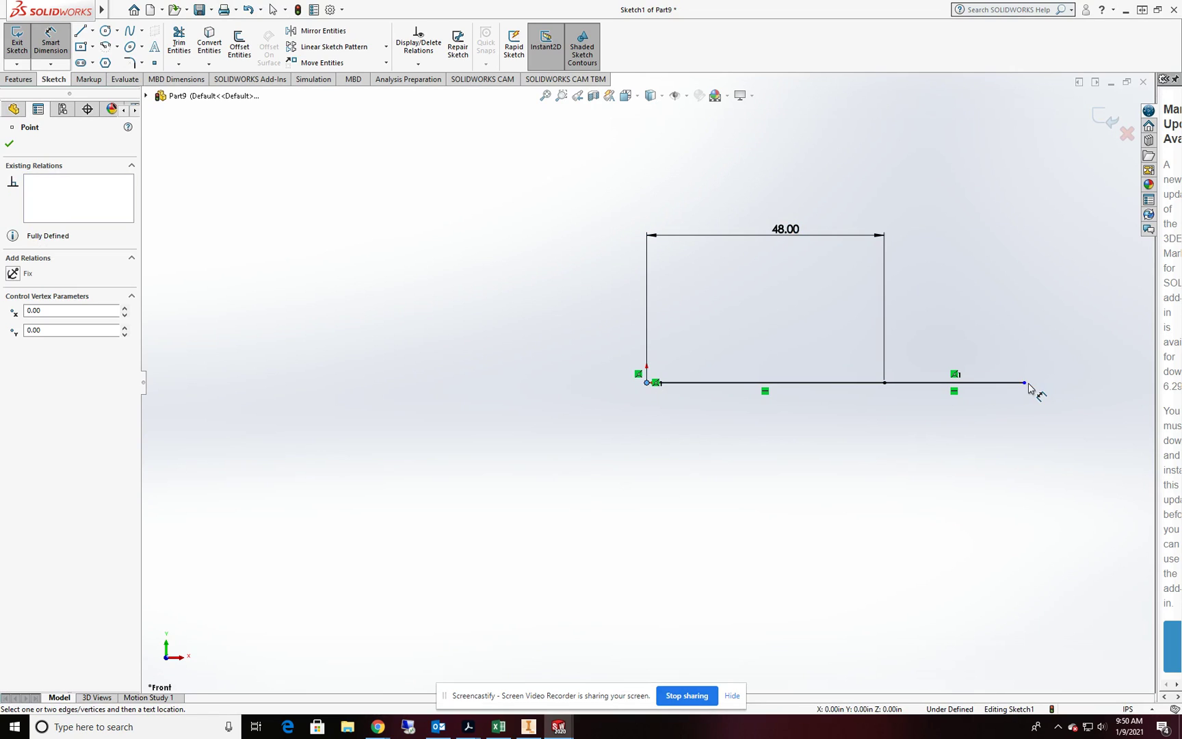
click(1023, 383)
click(858, 193)
text(96)
click(805, 170)
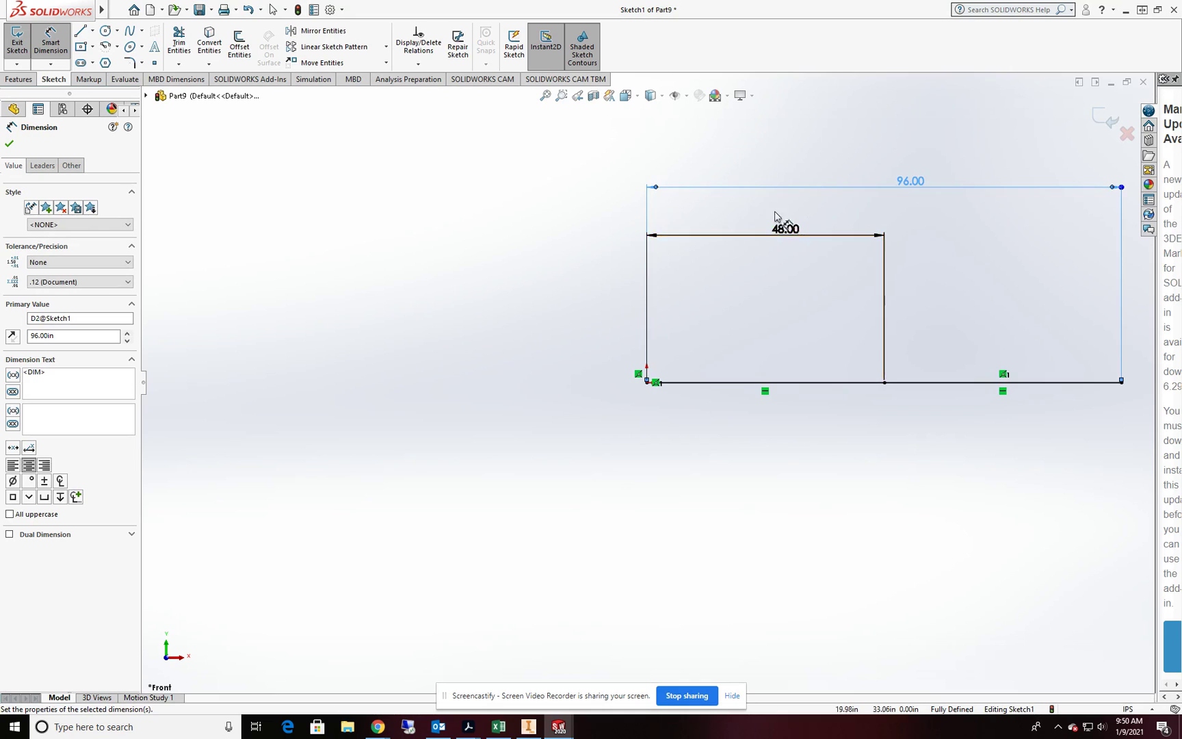
key(f)
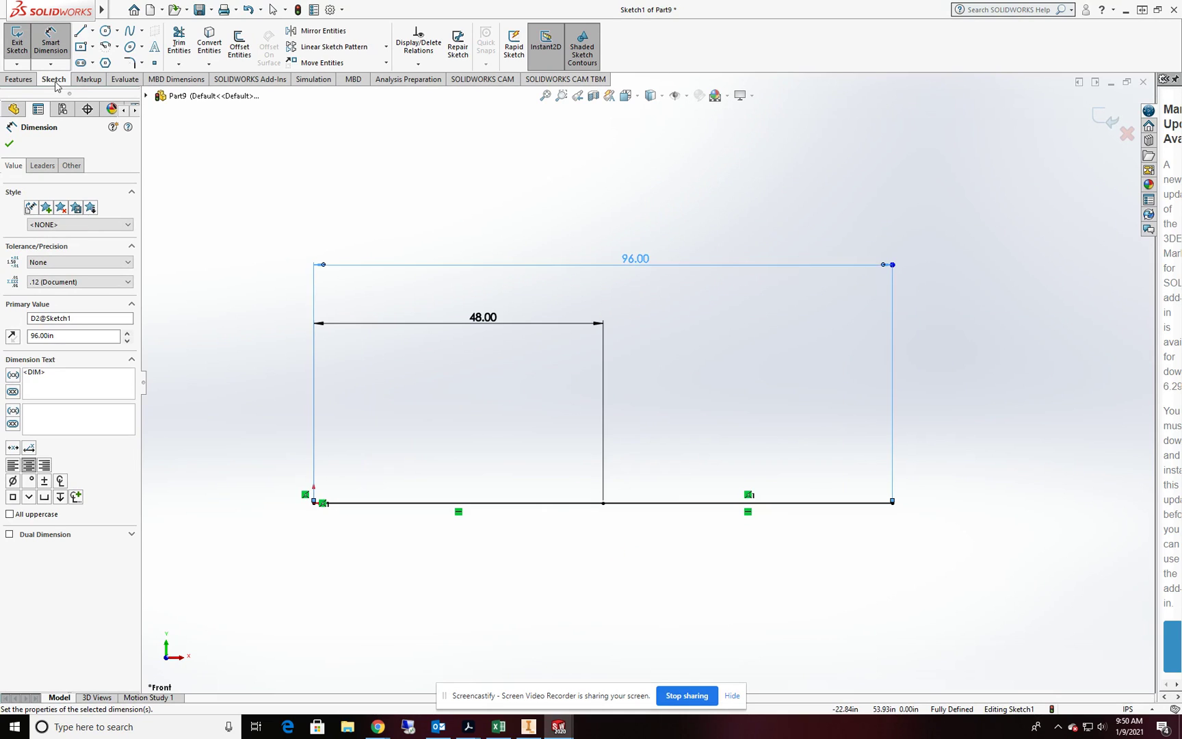
click(9, 143)
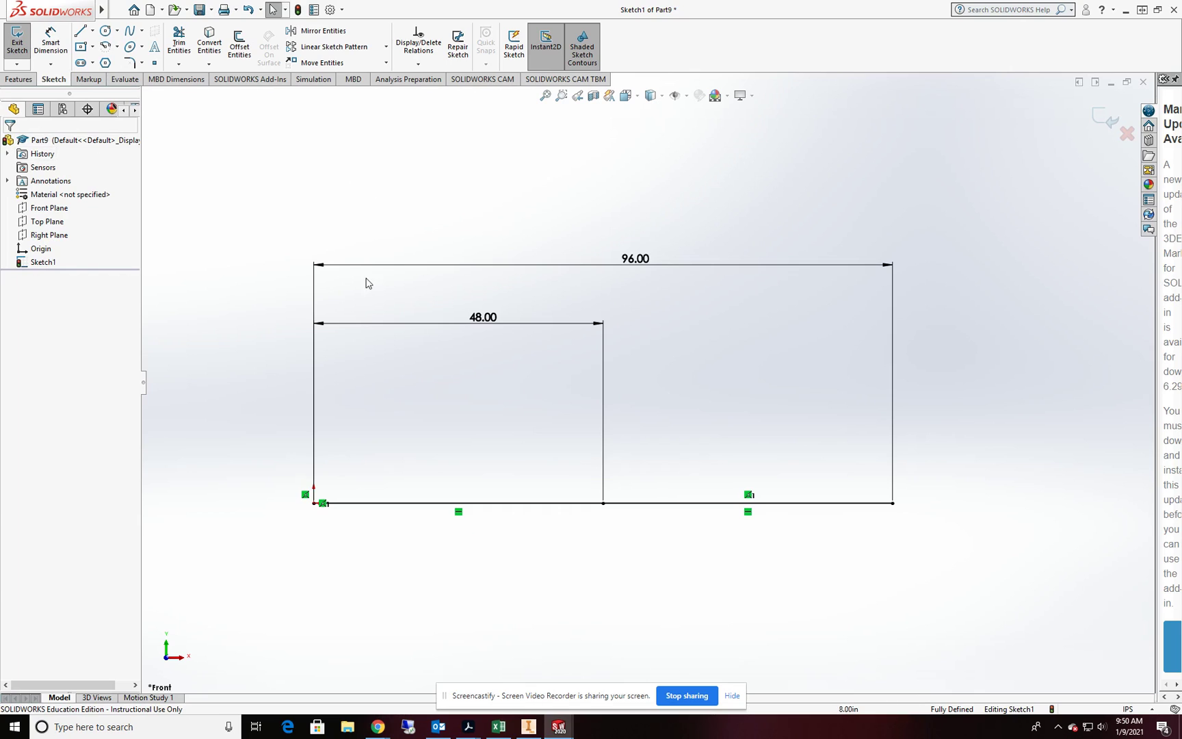
click(17, 43)
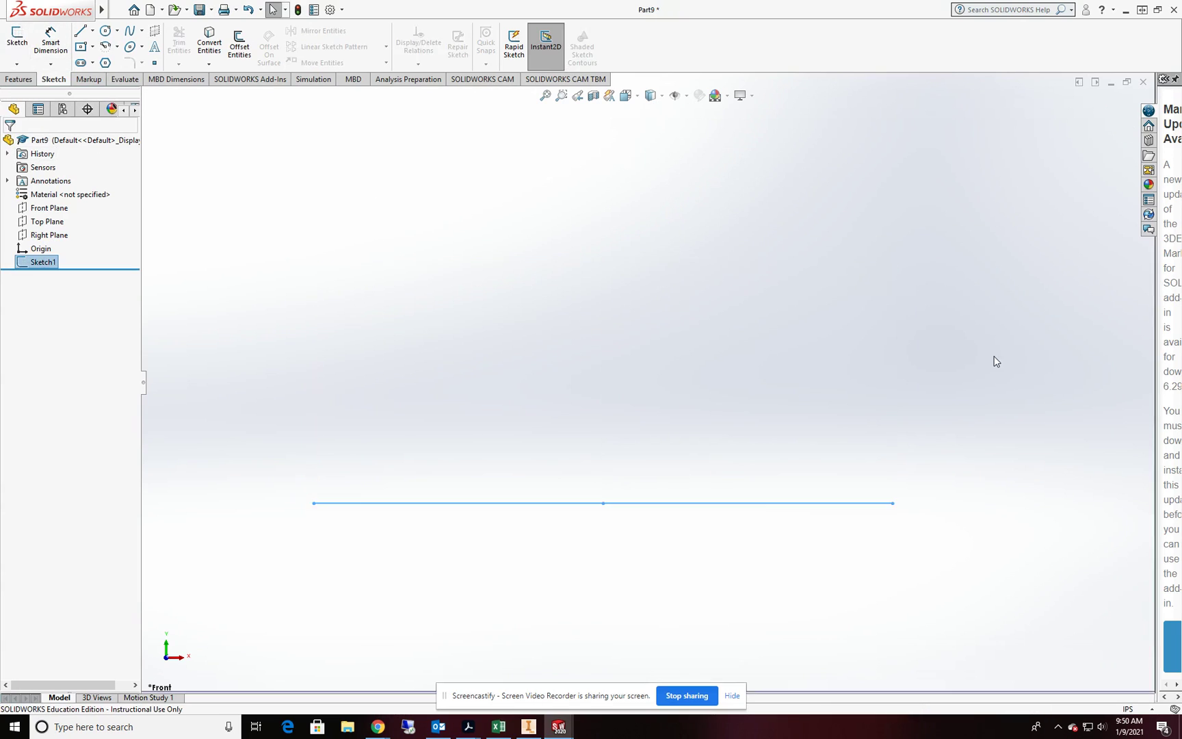
- Create a new part, Part10, from the Part template
scroll(629, 493, up, 1)
scroll(625, 517, down, 2)
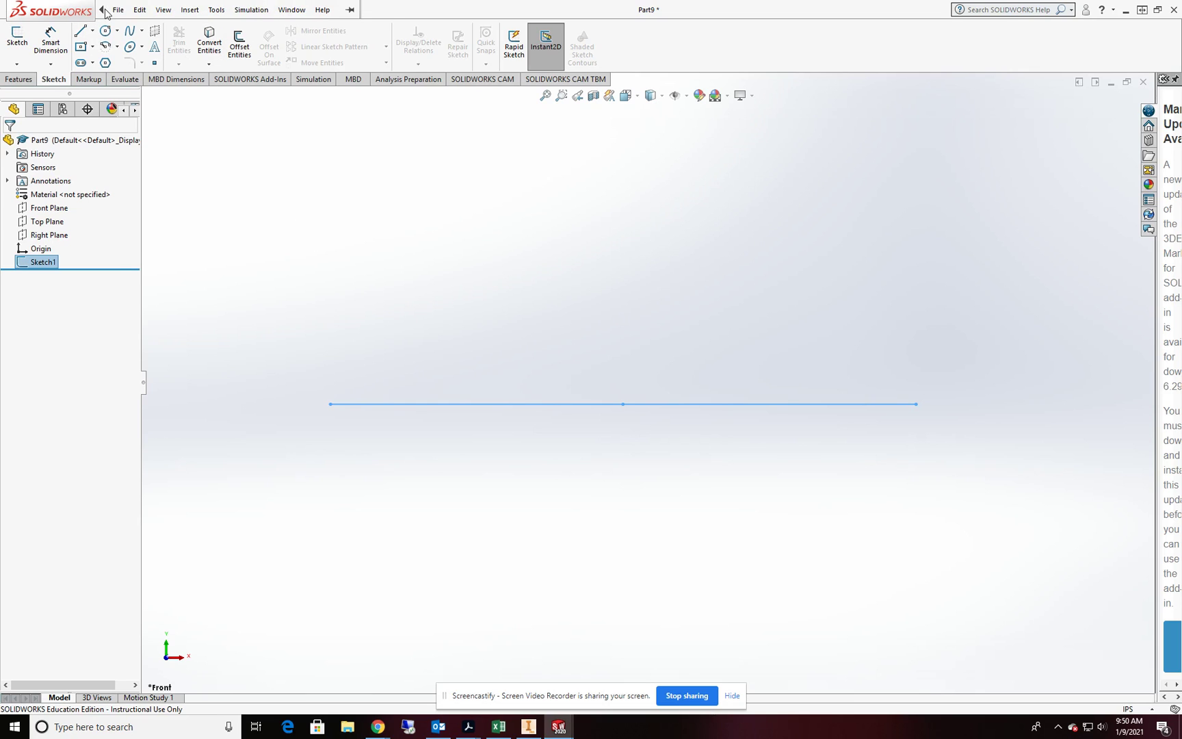
click(117, 9)
click(119, 28)
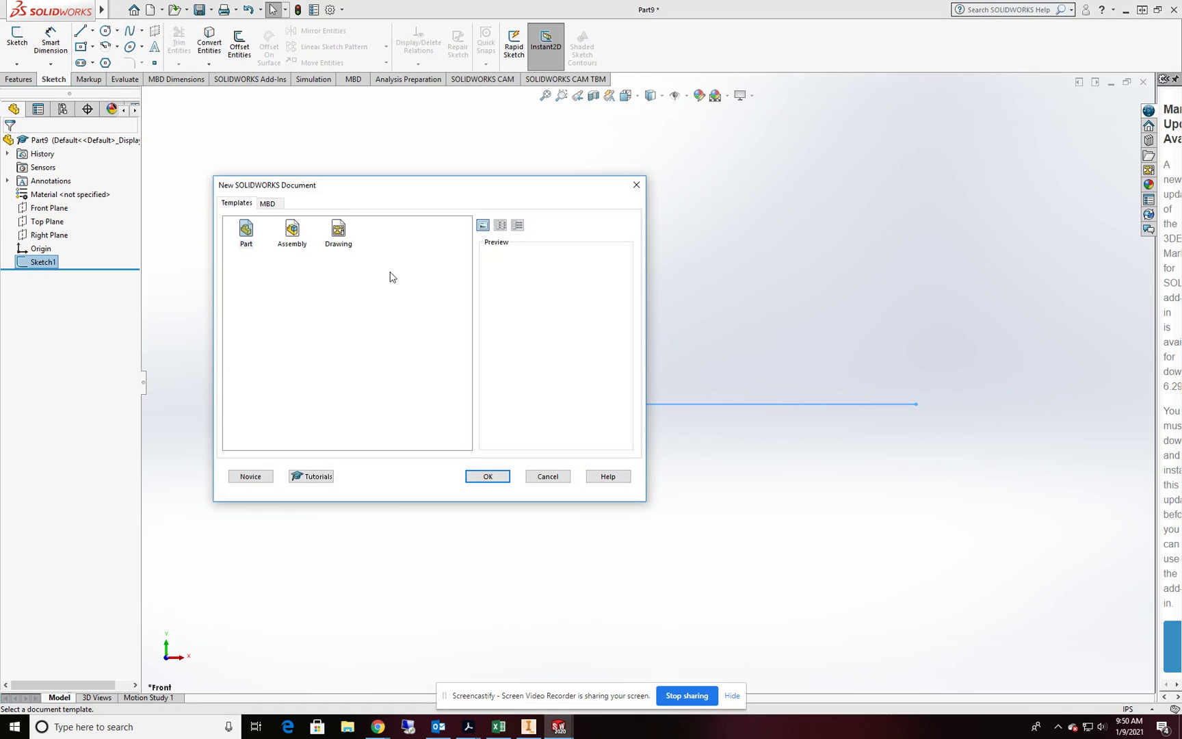
click(241, 234)
click(488, 475)
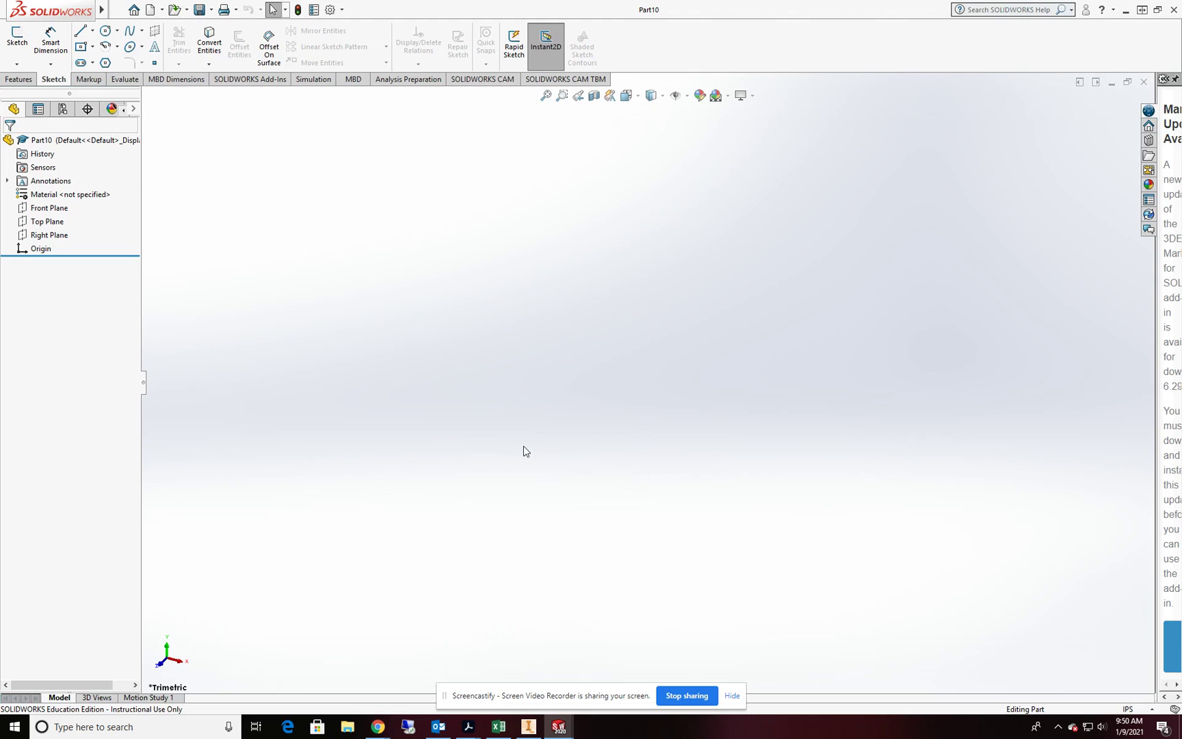
- Sketch a center rectangle on the Front Plane, centred on the origin
click(13, 37)
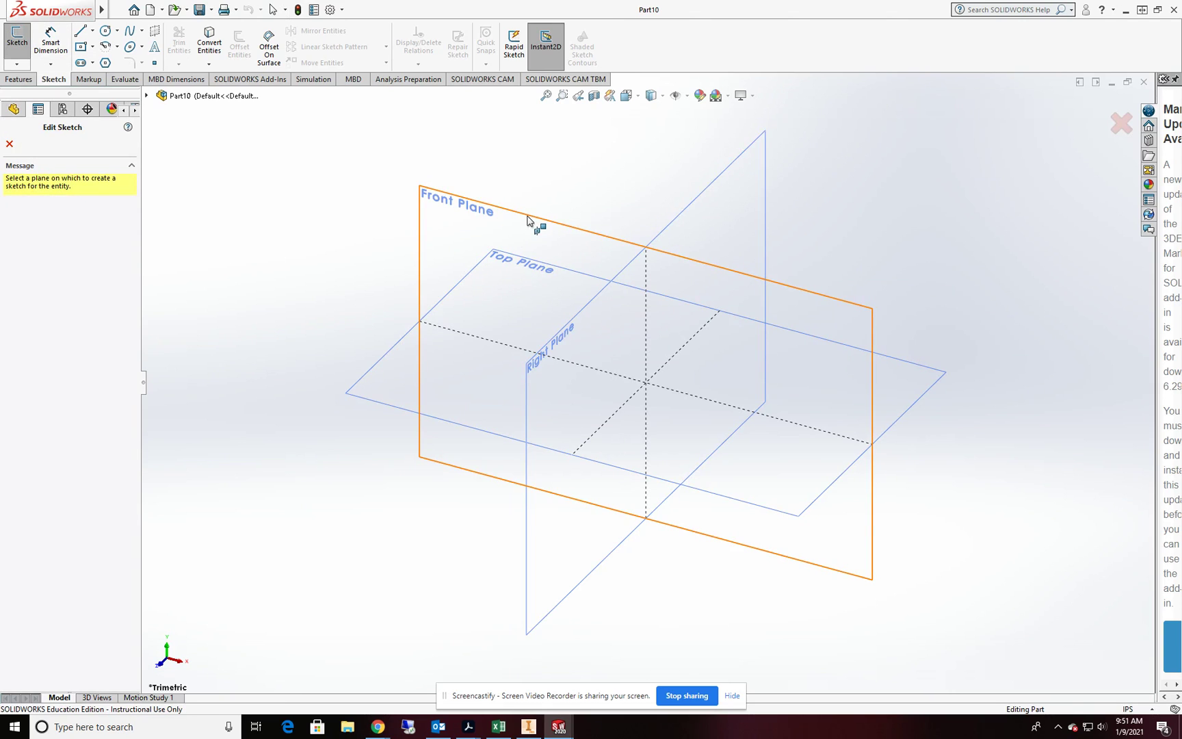
click(535, 223)
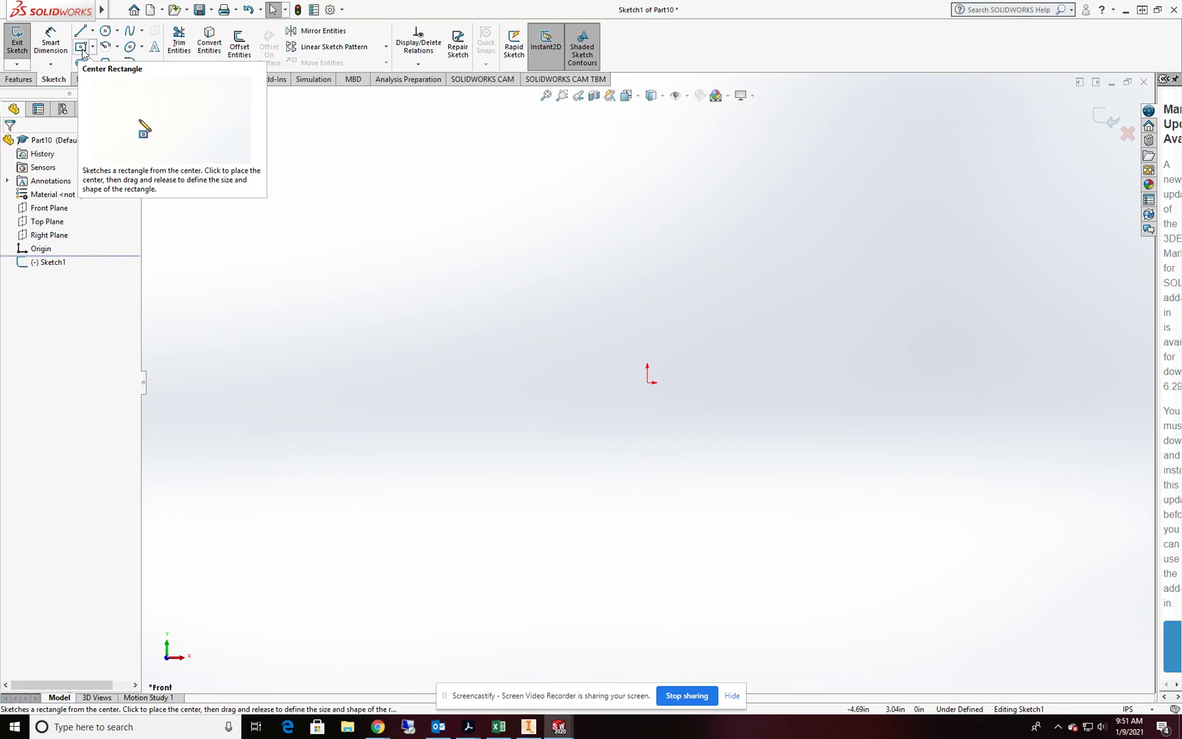
click(80, 47)
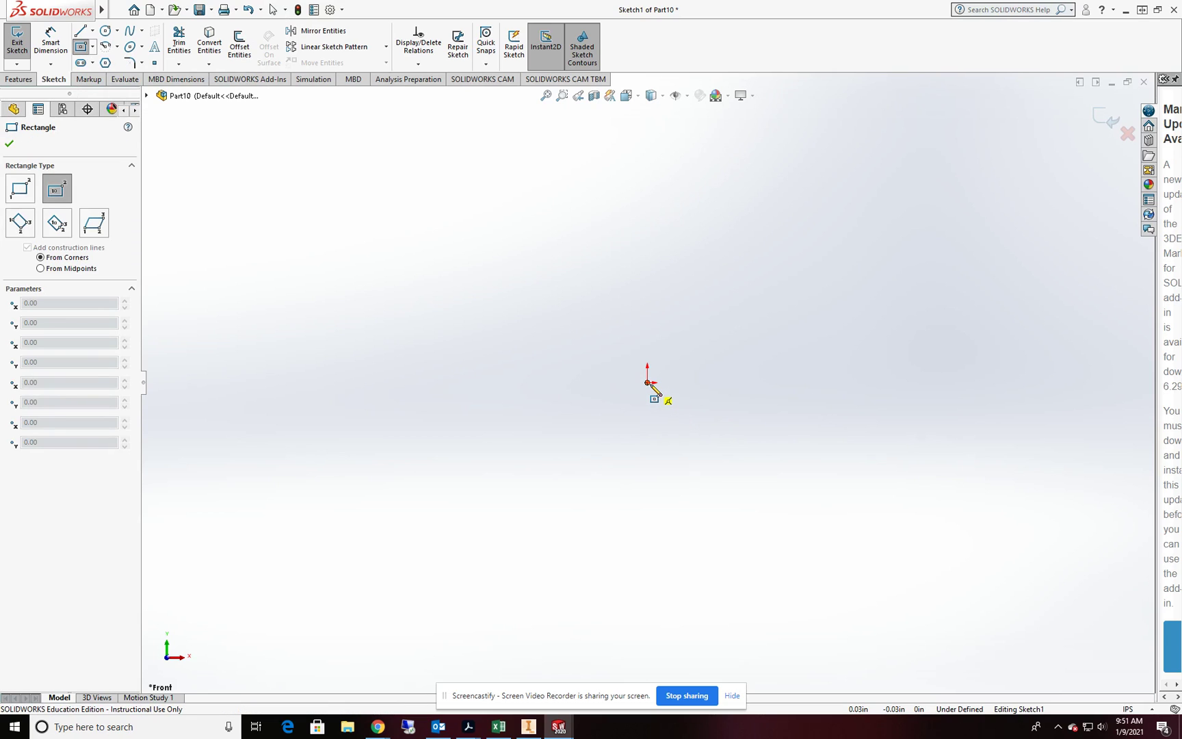
mouse_move(648, 382)
mouse_down()
mouse_move(691, 280)
mouse_move(704, 283)
mouse_up()
- Dimension the rectangle 1 in wide by 2 in tall and exit the sketch
click(50, 41)
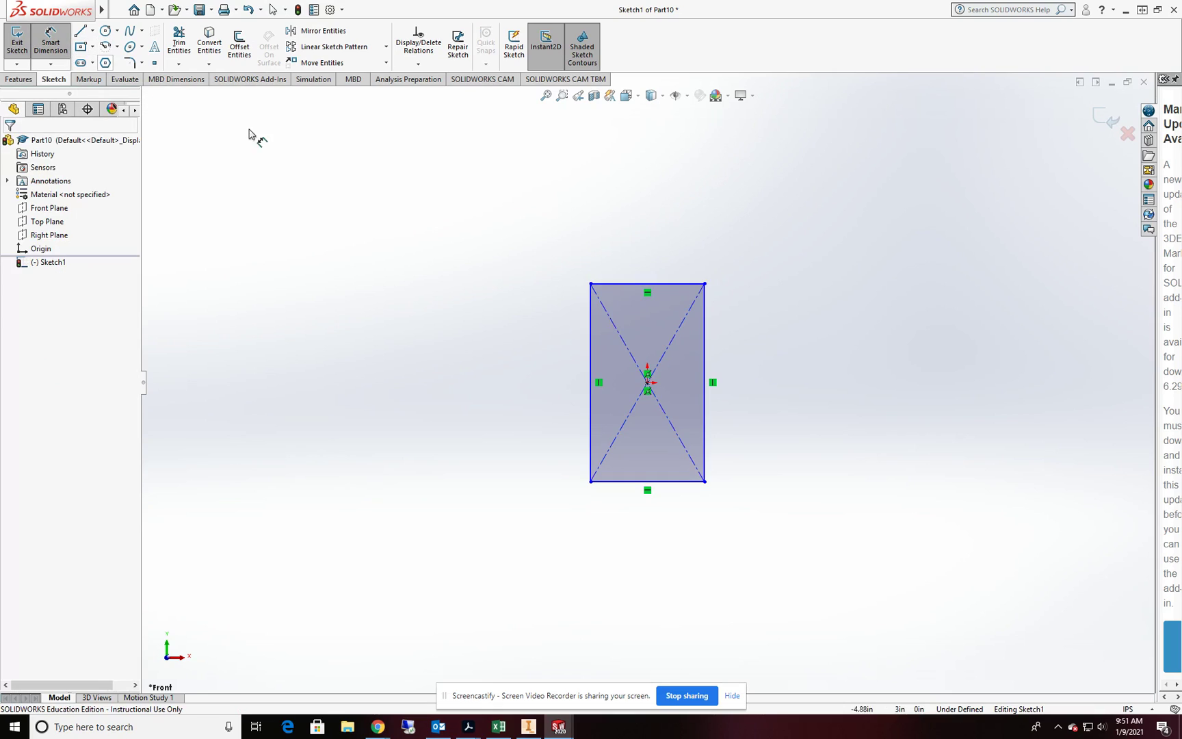
click(646, 283)
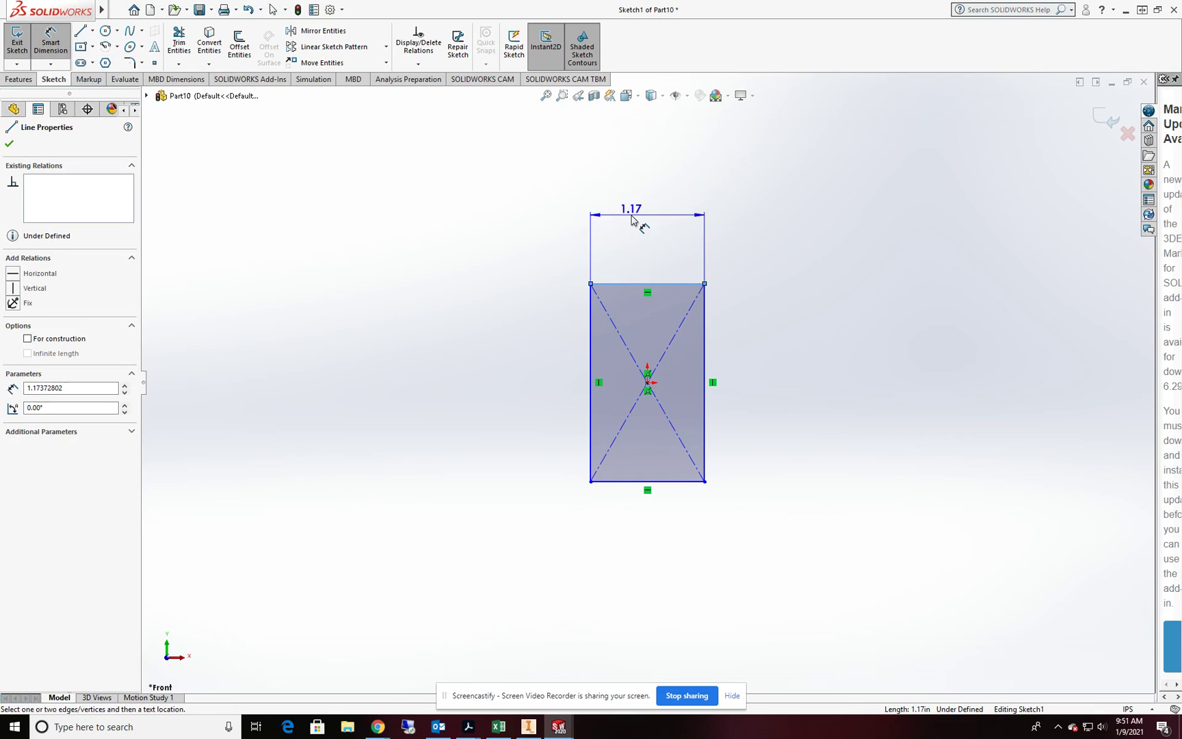
click(633, 221)
text(1)
click(584, 199)
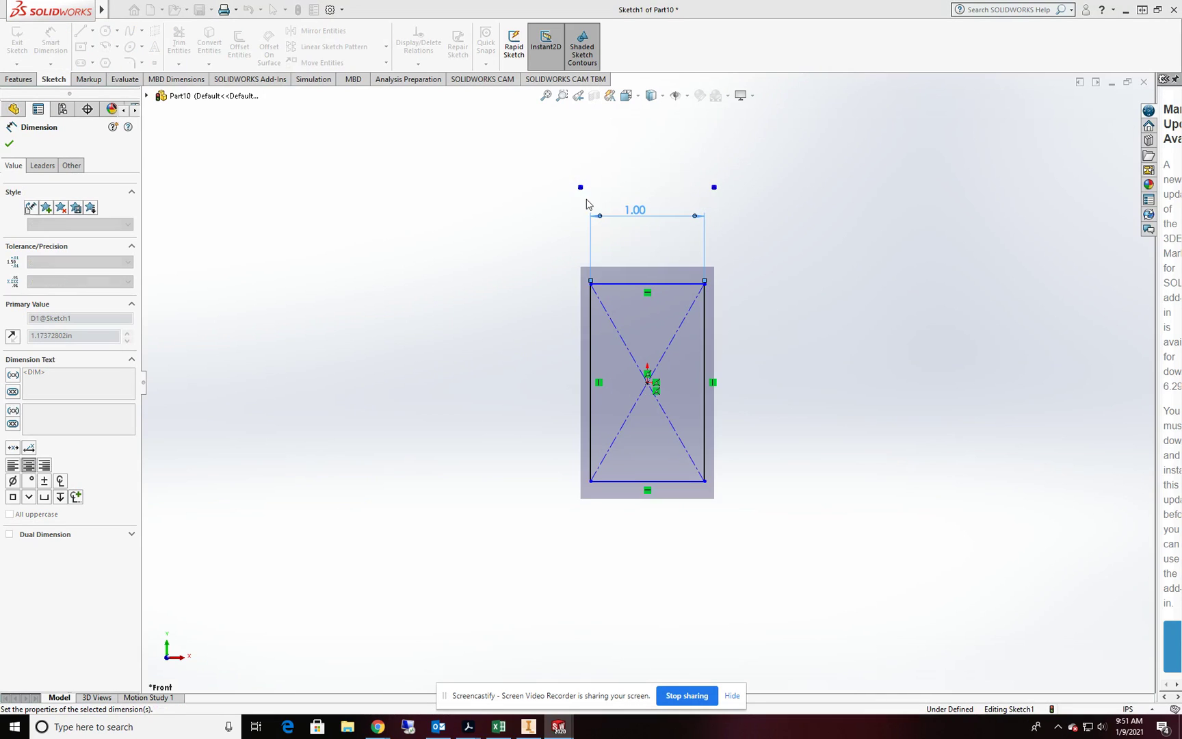
click(704, 352)
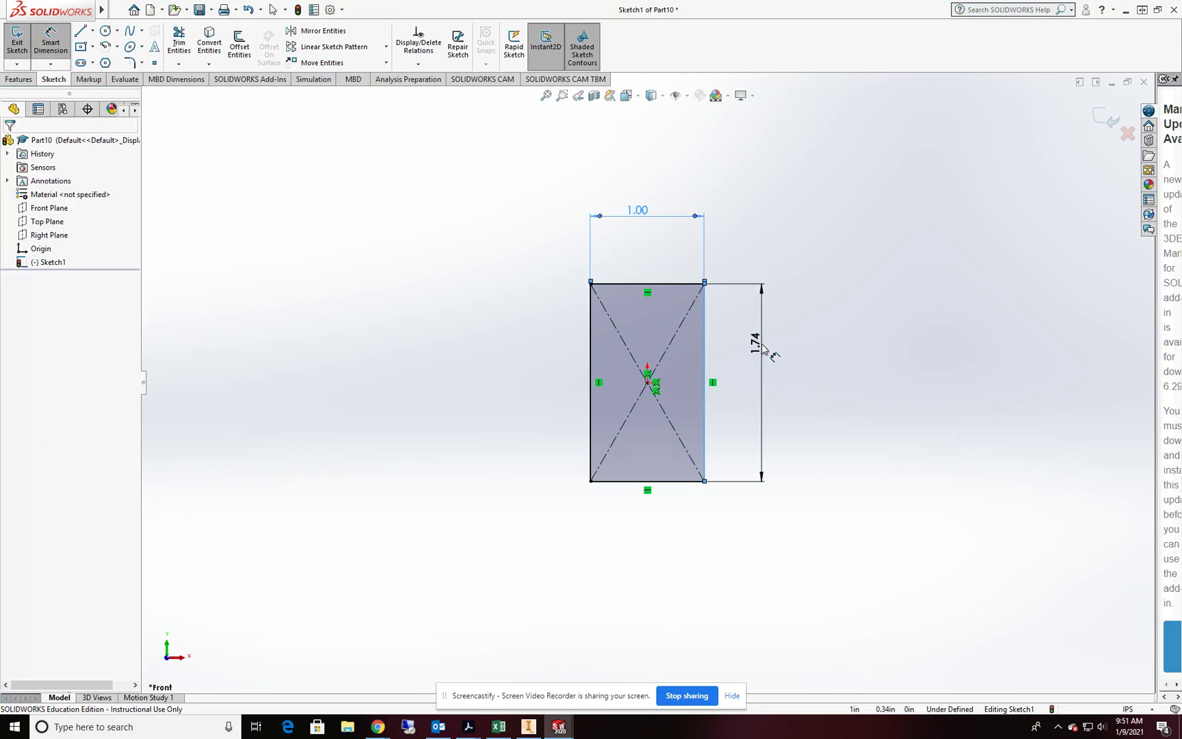
click(765, 348)
text(2)
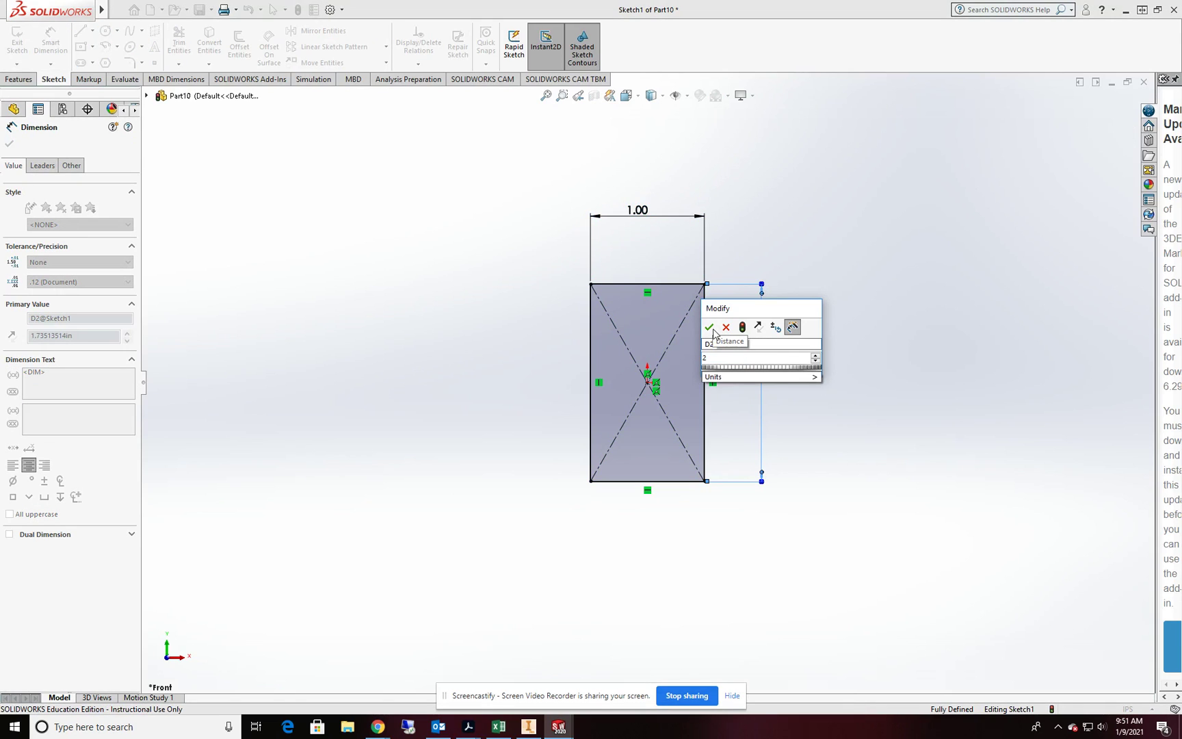
click(711, 328)
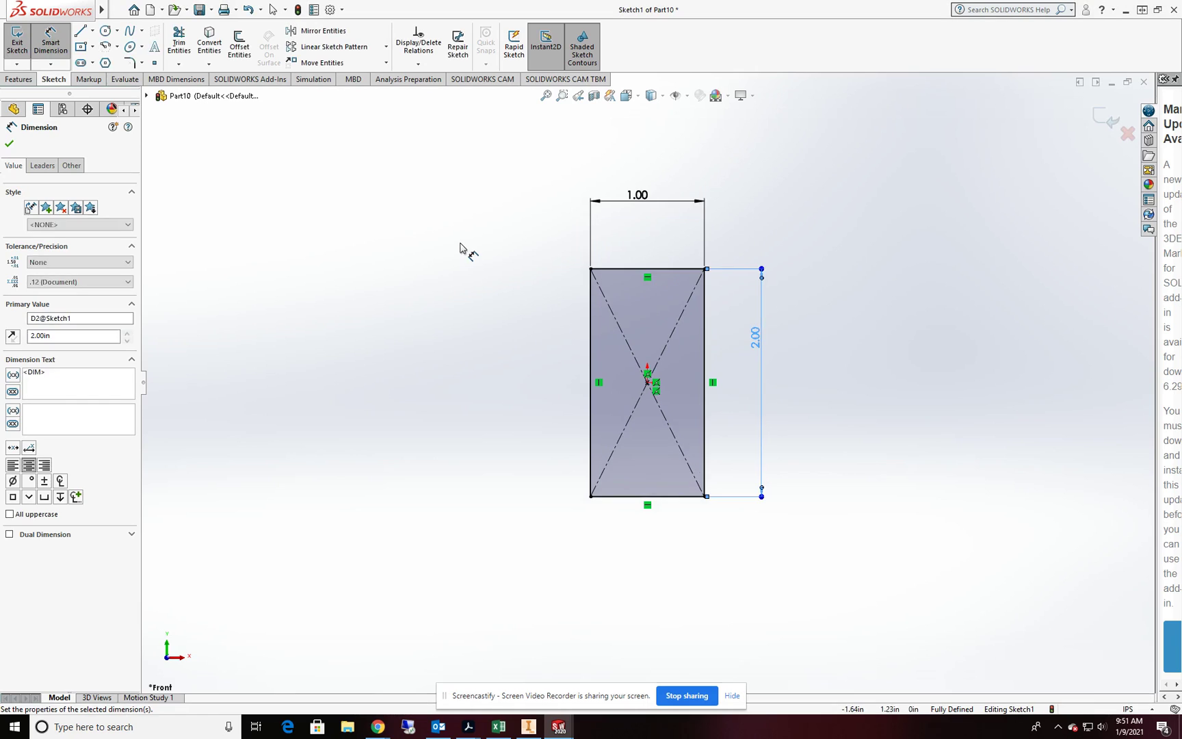
click(21, 50)
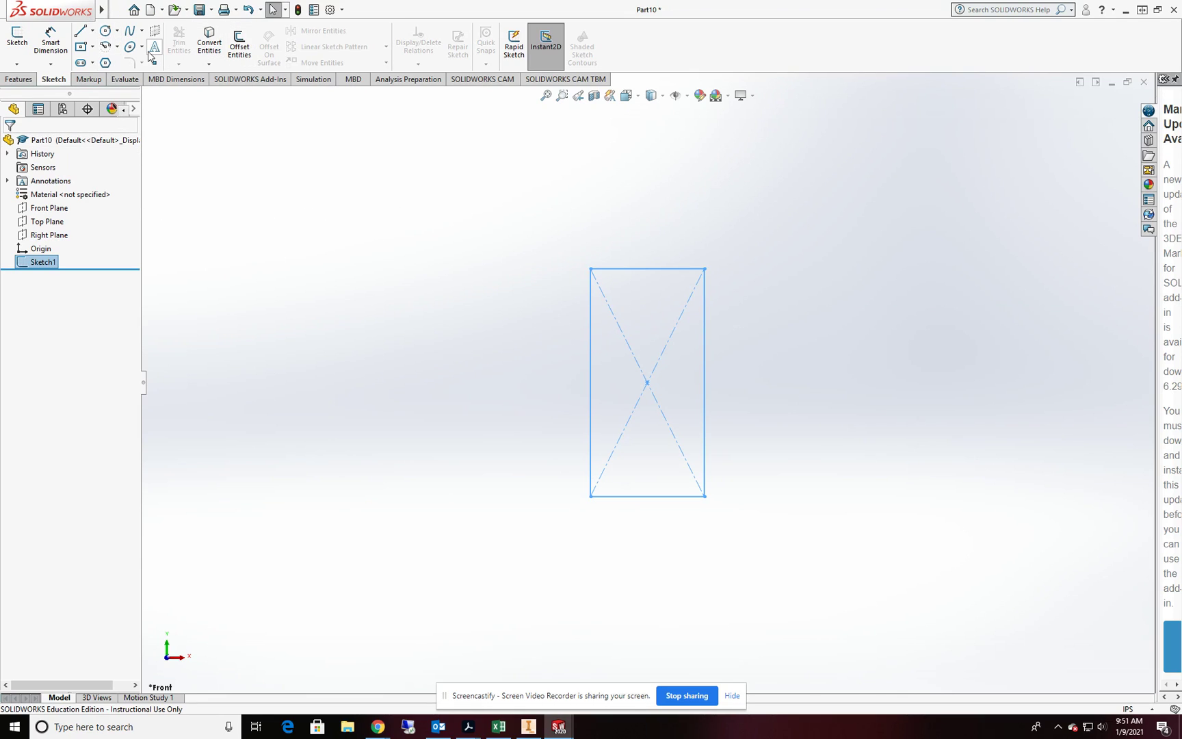
- Save the profile as rbox3 with file type Lib Feat Part (*.sldlfp)
click(118, 10)
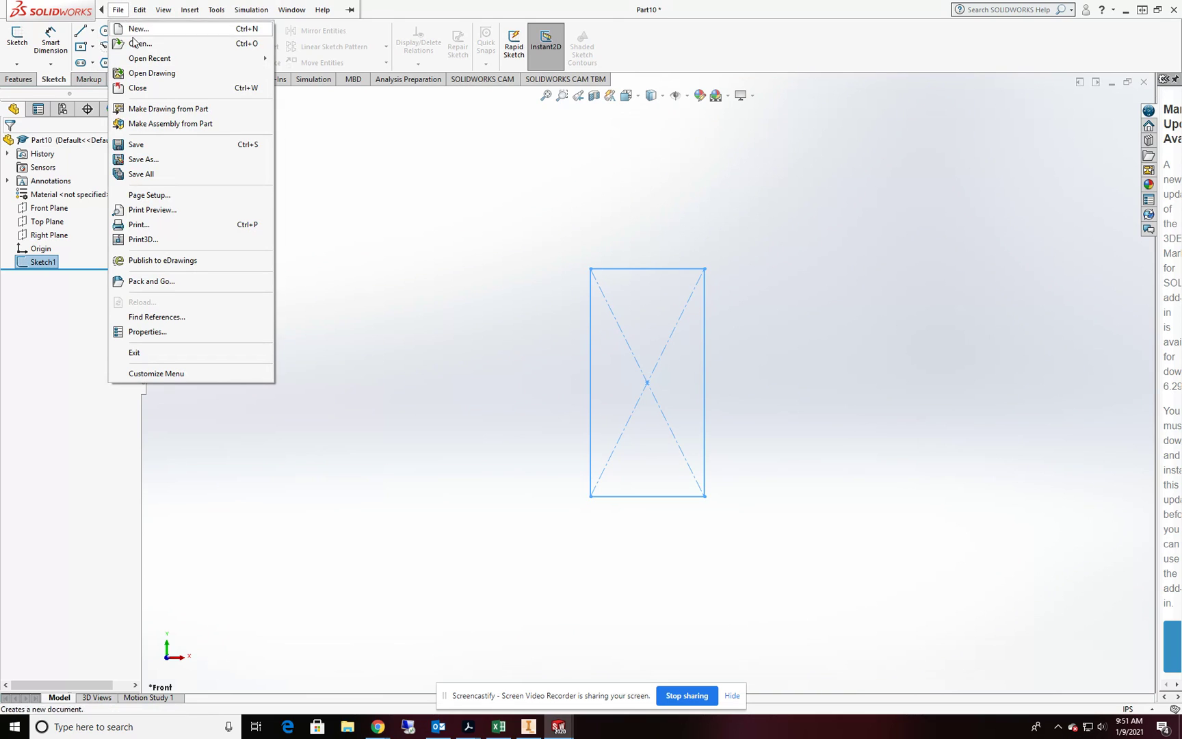
click(155, 164)
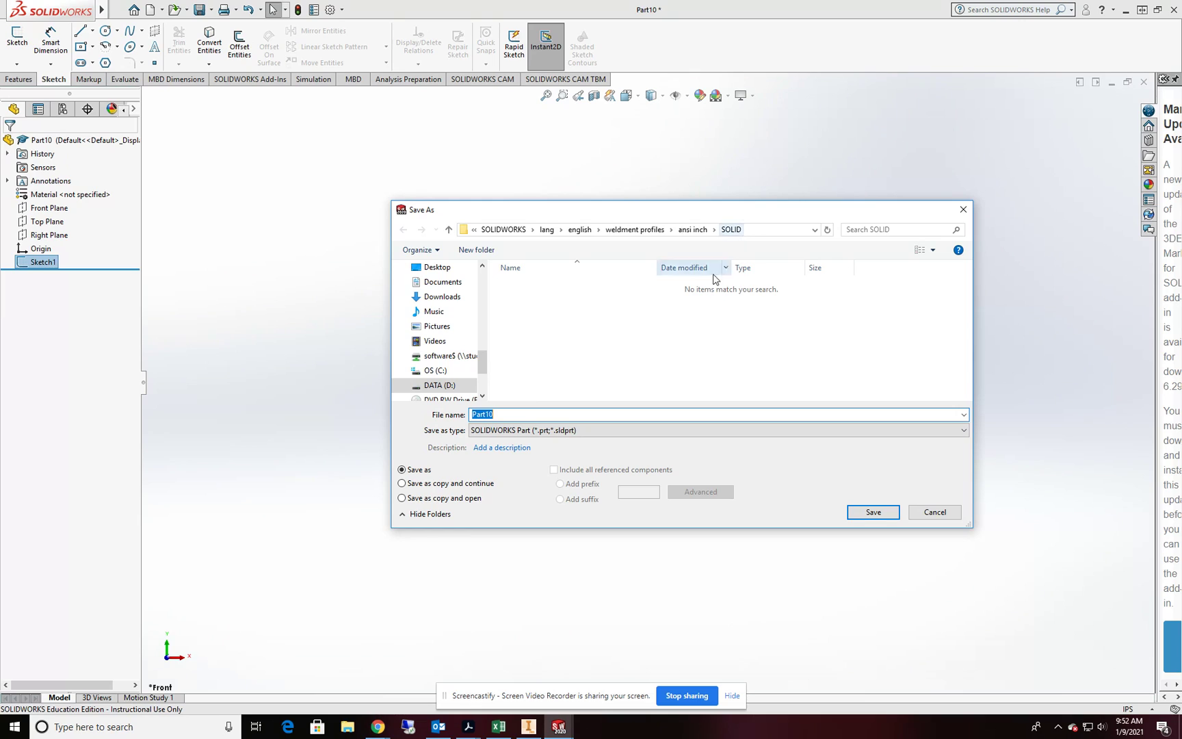
text(rbox3)
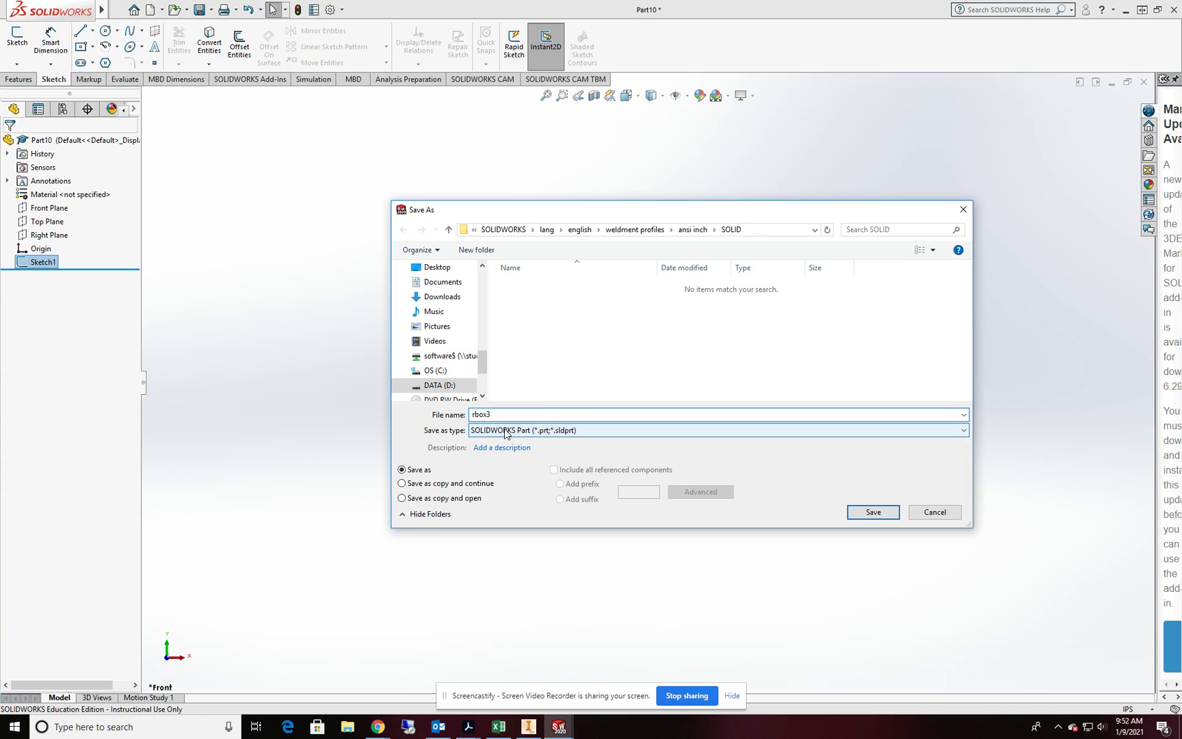
click(505, 431)
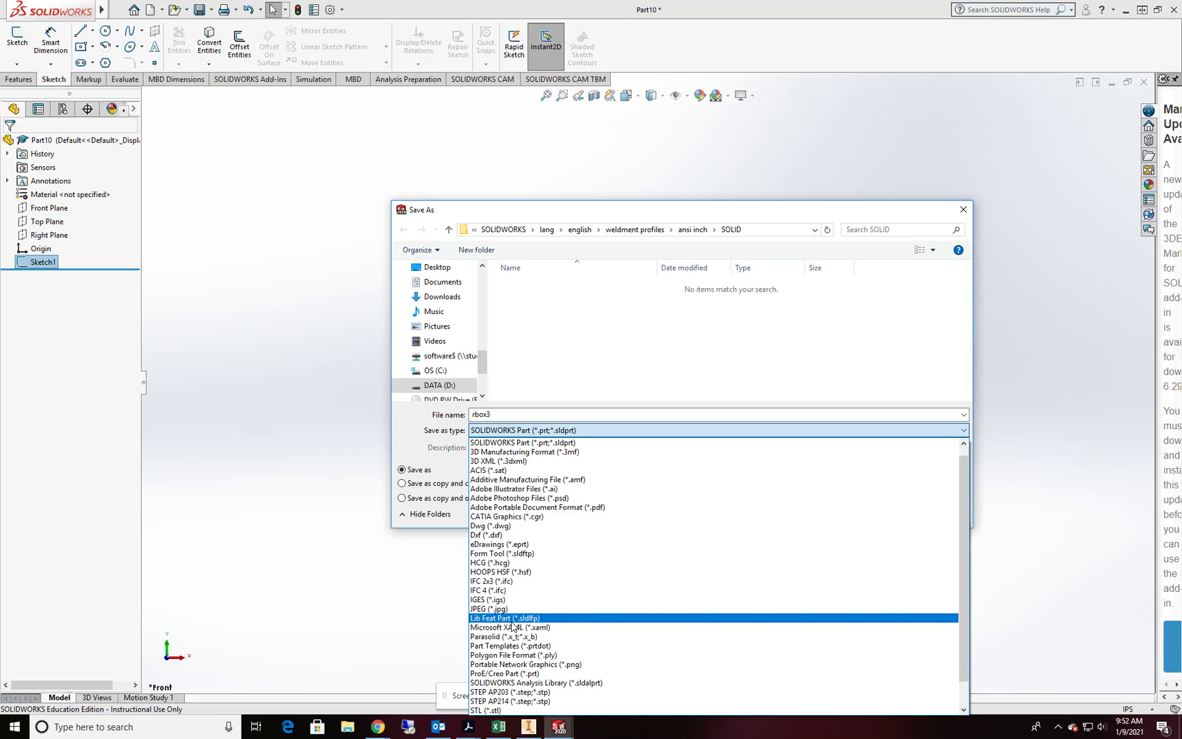
click(516, 619)
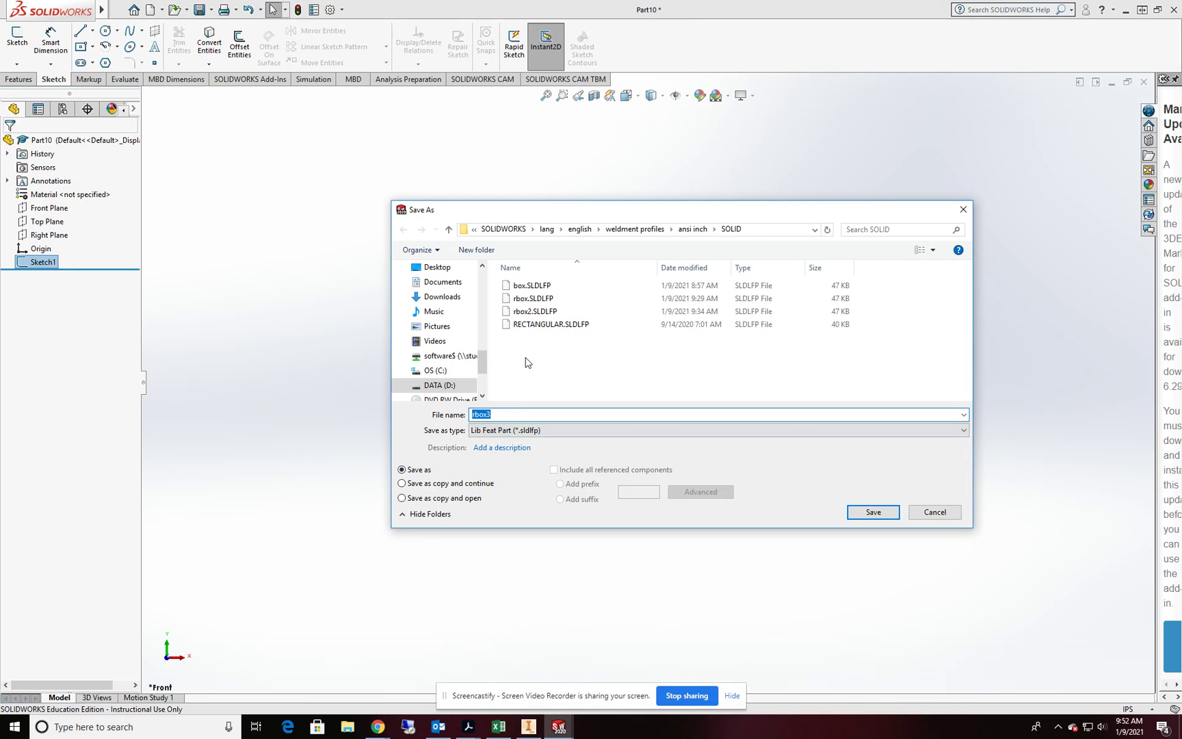
click(863, 514)
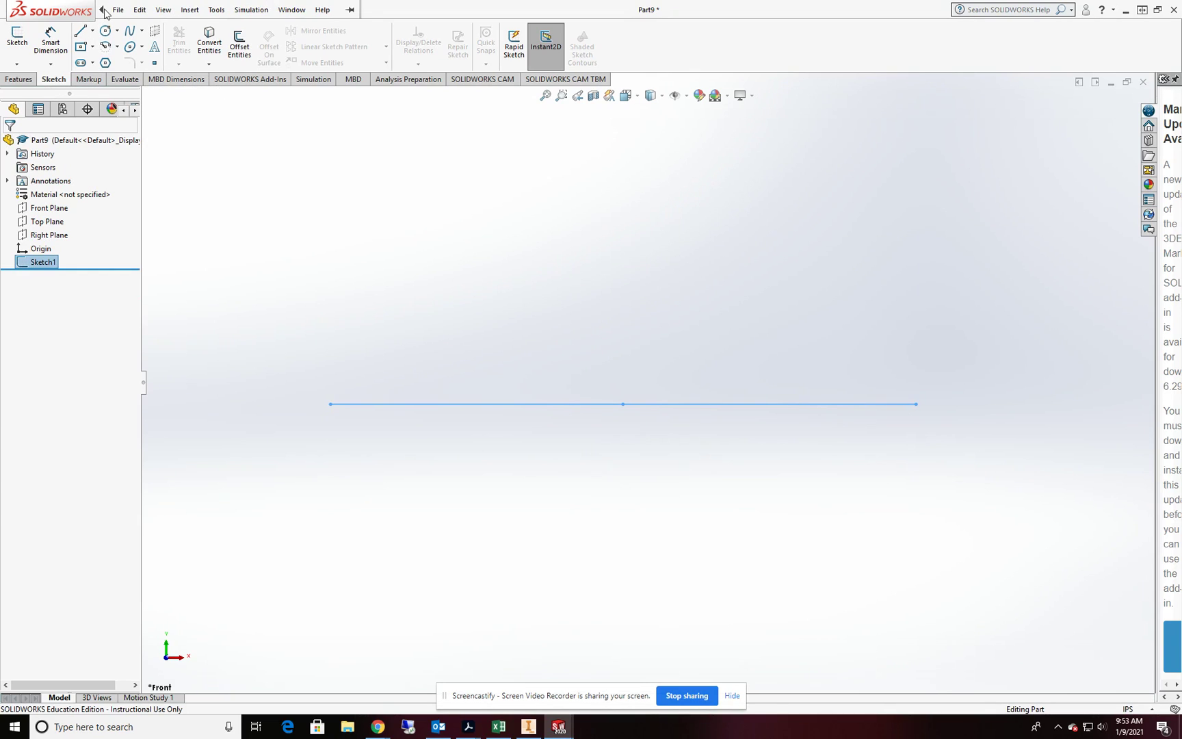
- Bring up the Insert menu's Weldments commands in Part9
click(118, 10)
mouse_move(185, 17)
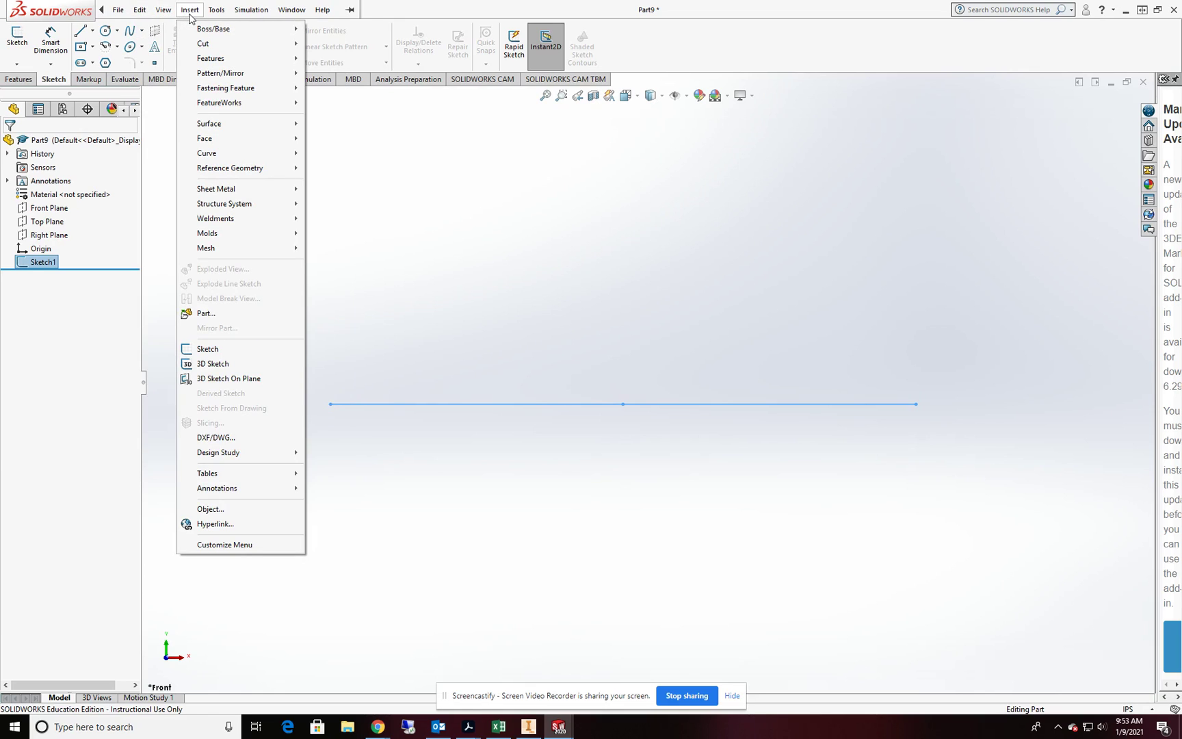
- Start a Structural Member with the ansi inch, SOLID, rbox3 profile
mouse_move(244, 218)
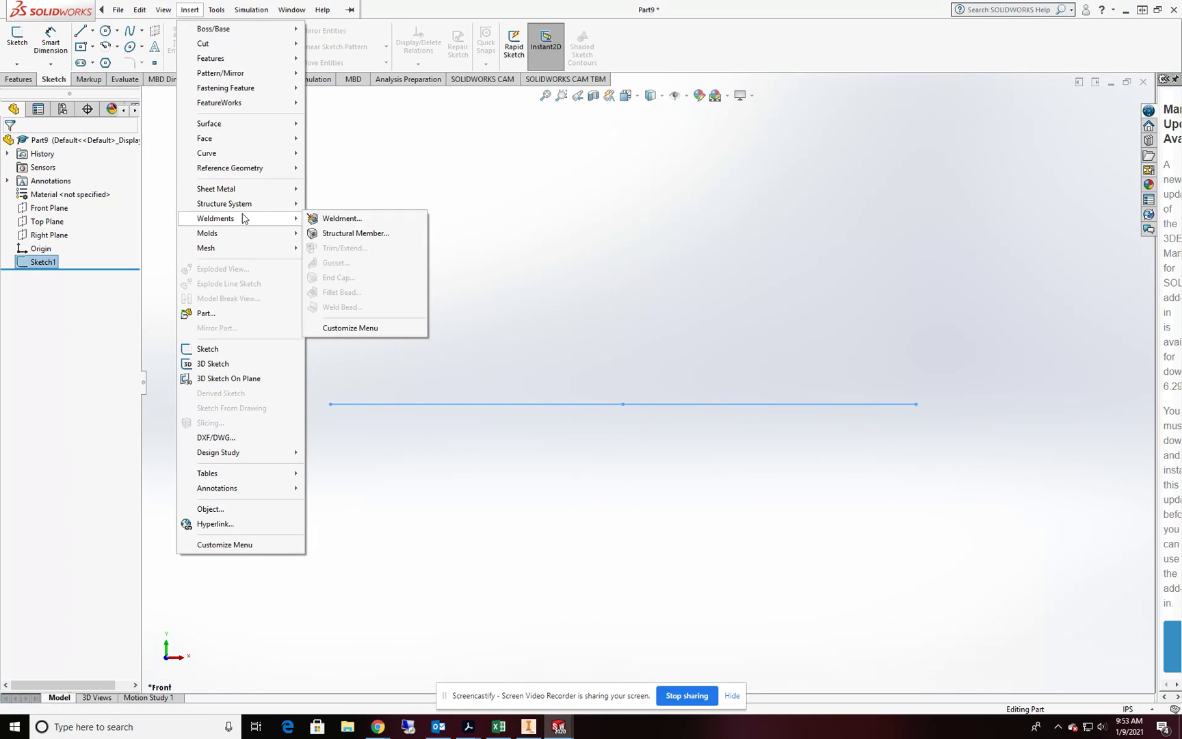
click(381, 235)
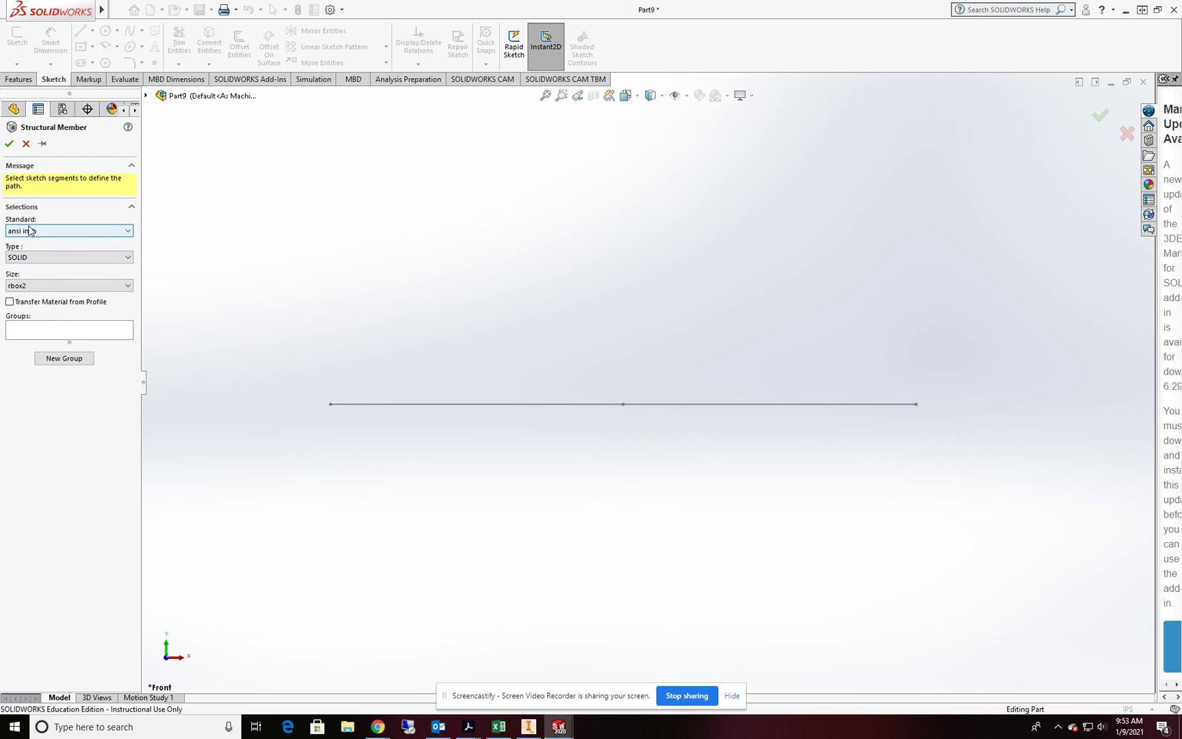
click(45, 234)
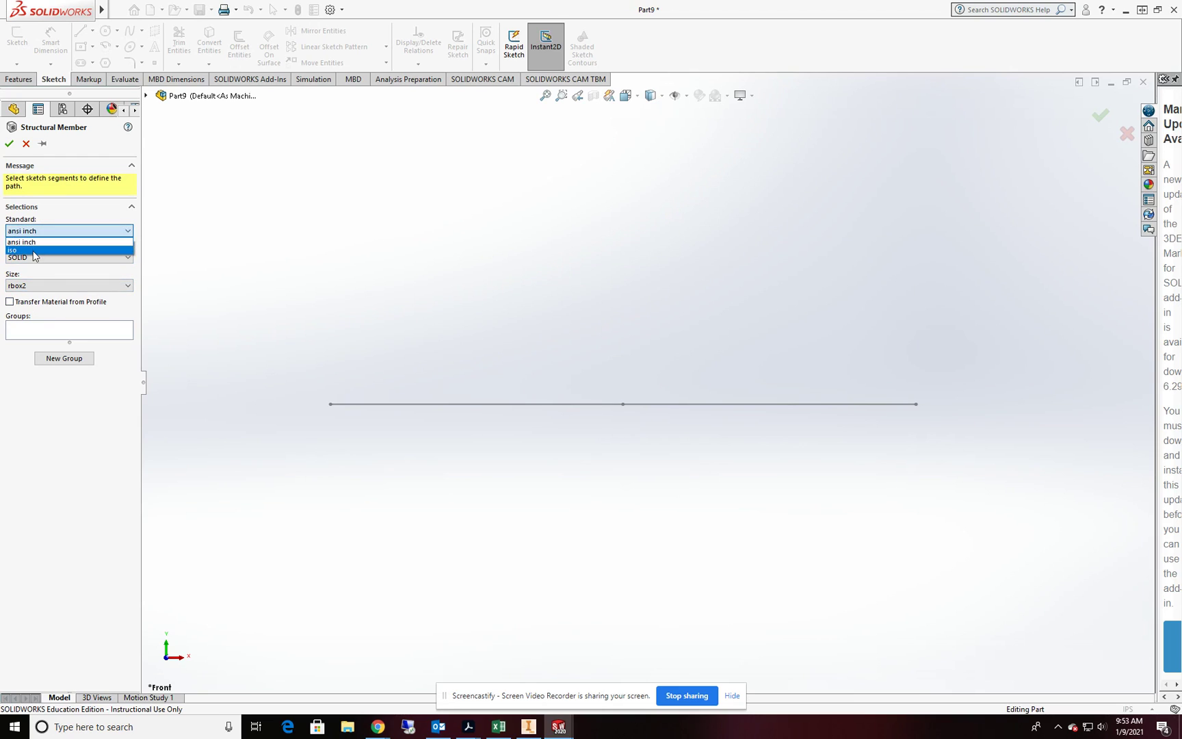
click(36, 242)
click(42, 257)
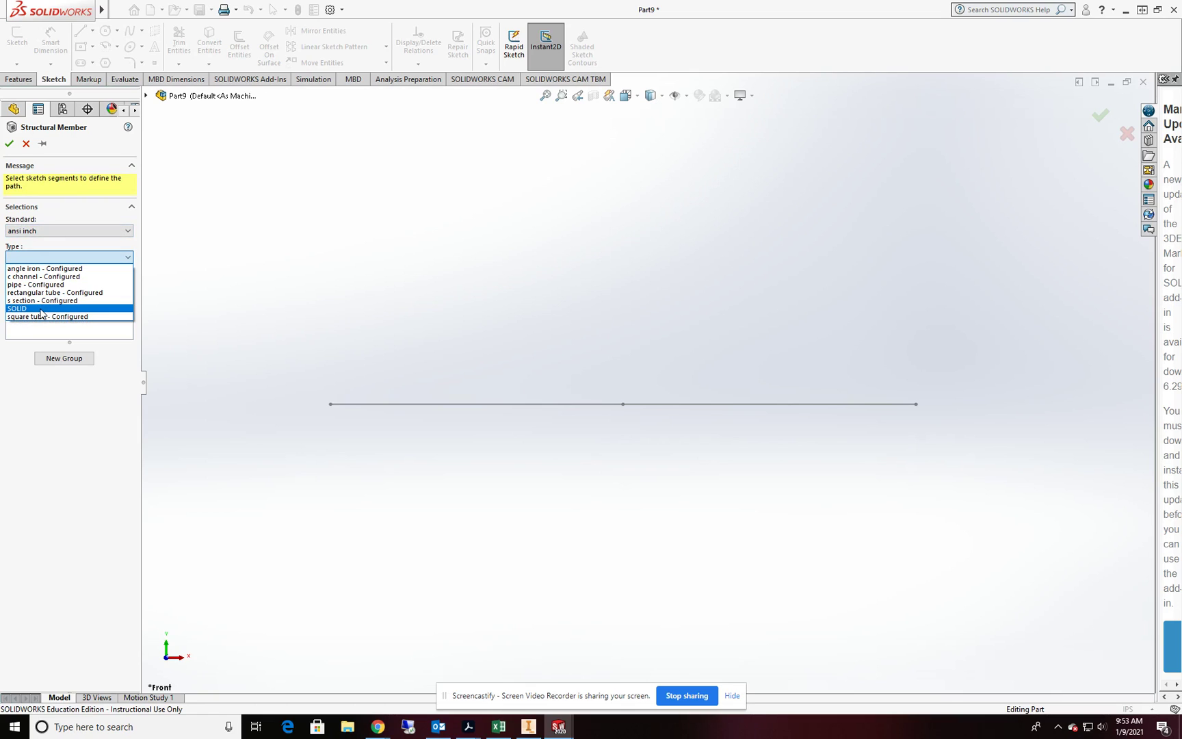
click(41, 308)
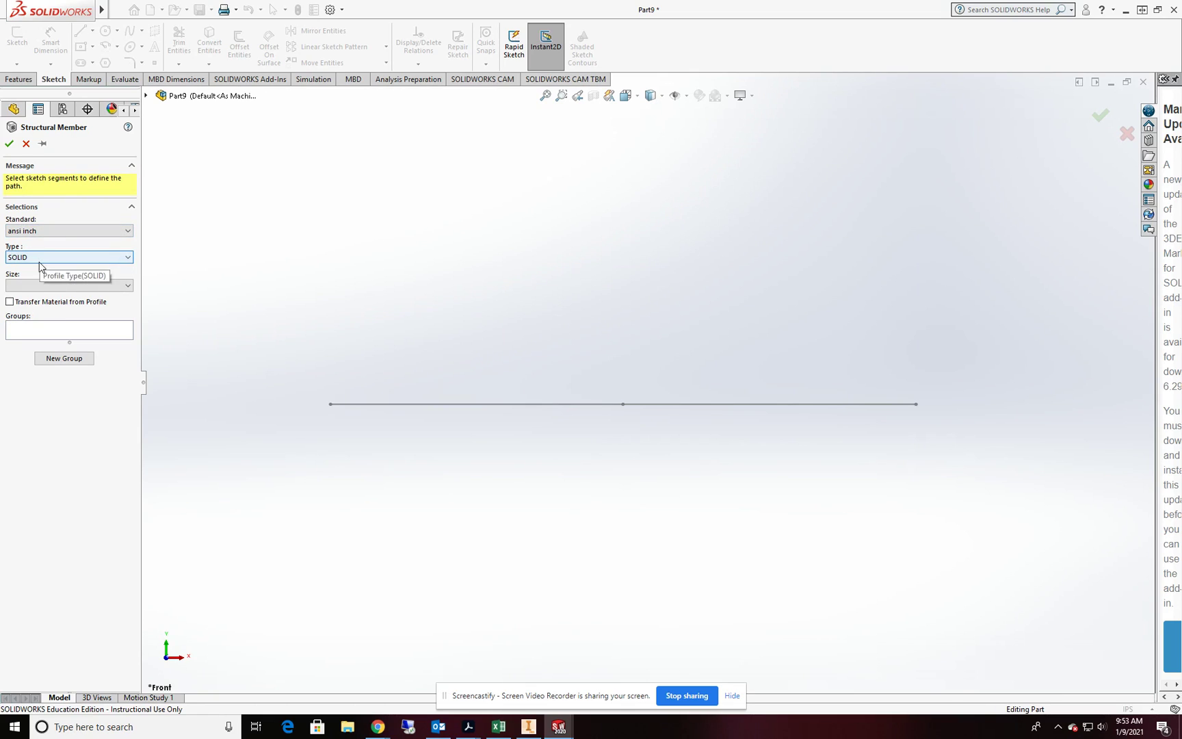
click(43, 285)
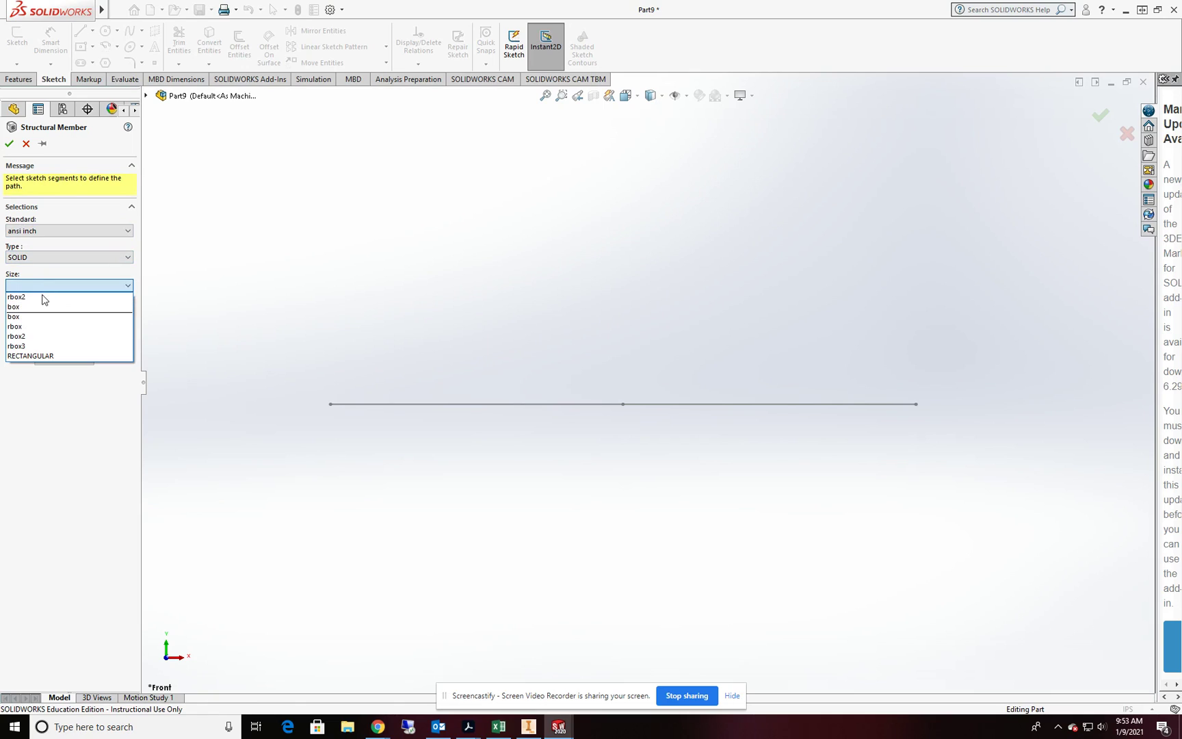
click(26, 347)
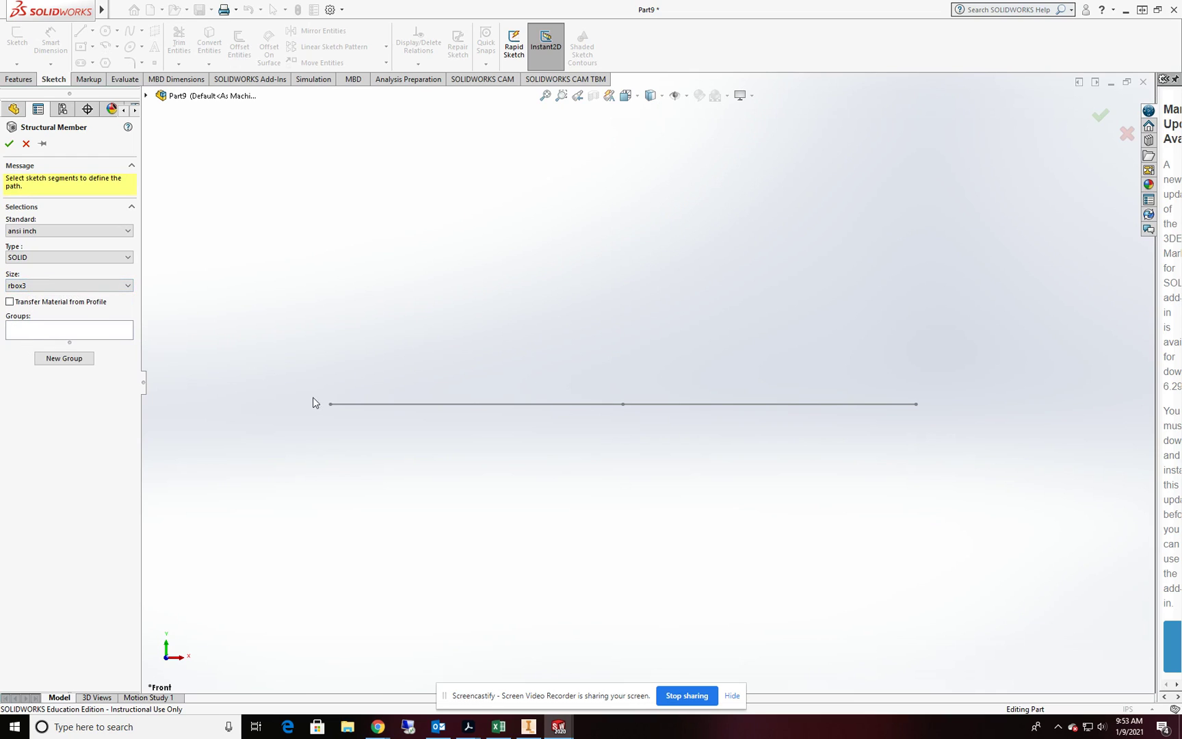
- Use both sketch lines as the path, rotate the profile 90°, and create the member
click(408, 404)
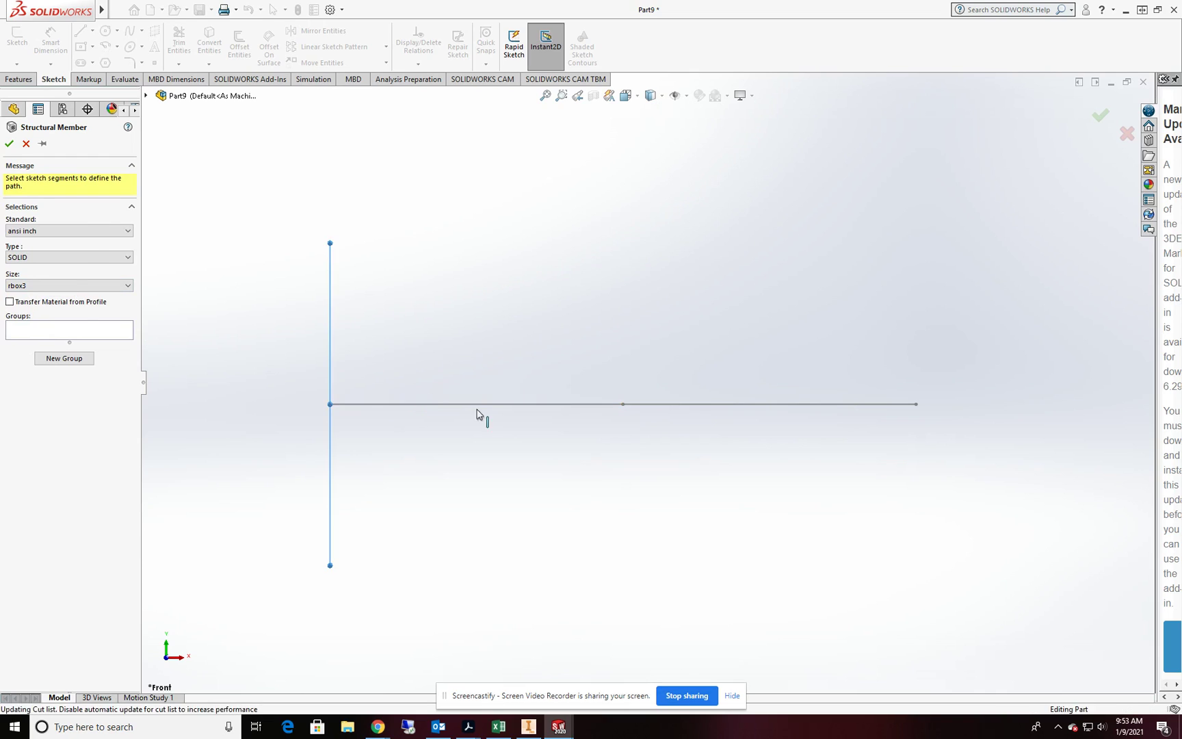
click(683, 404)
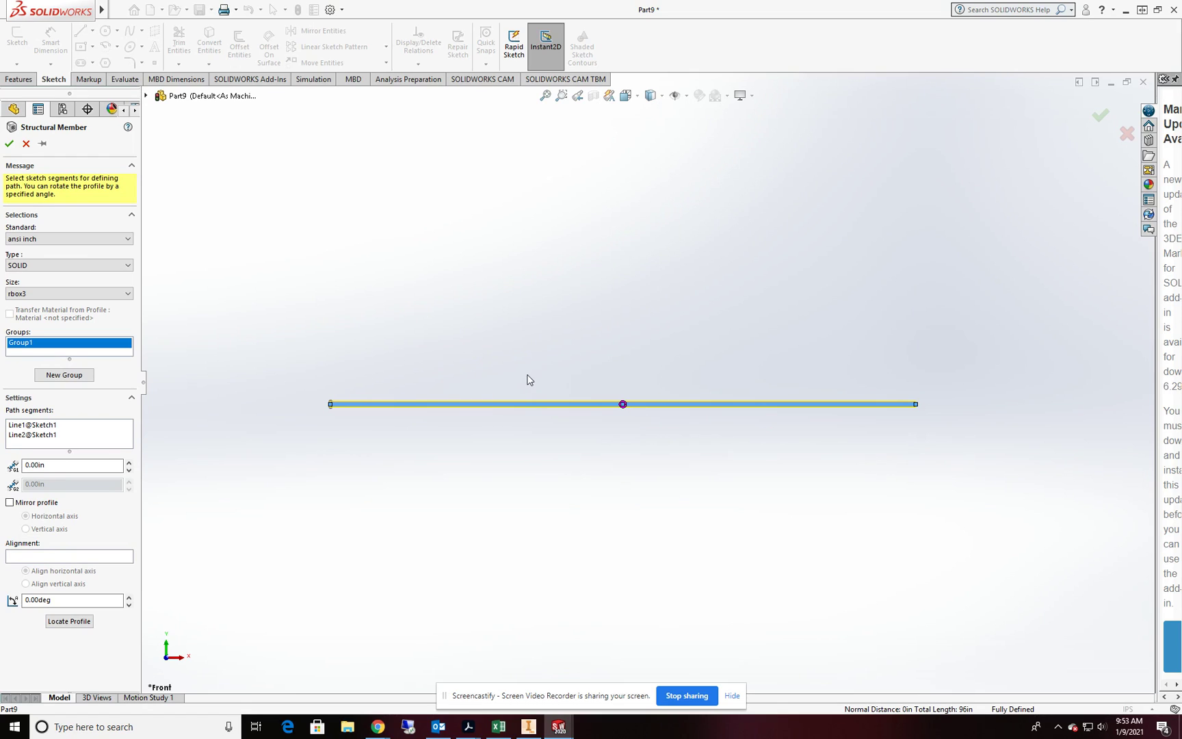
scroll(468, 338, up, 1)
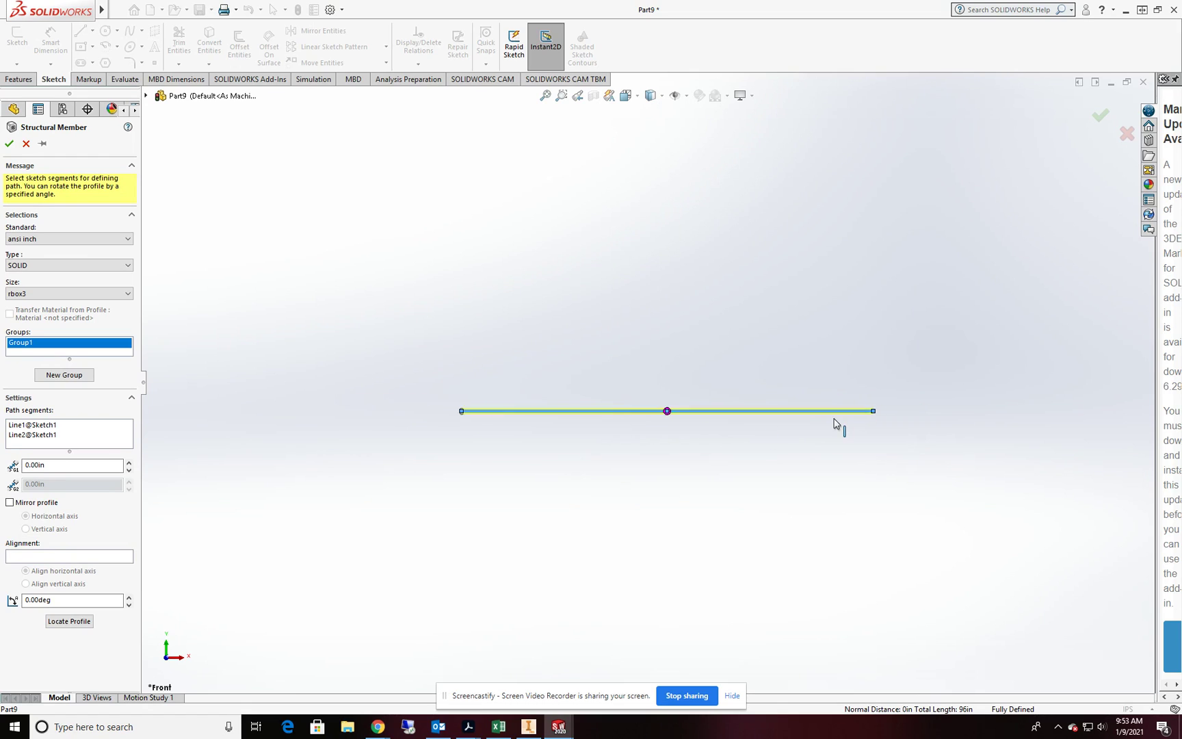
middle_drag(474, 331, 584, 346)
scroll(547, 430, down, 6)
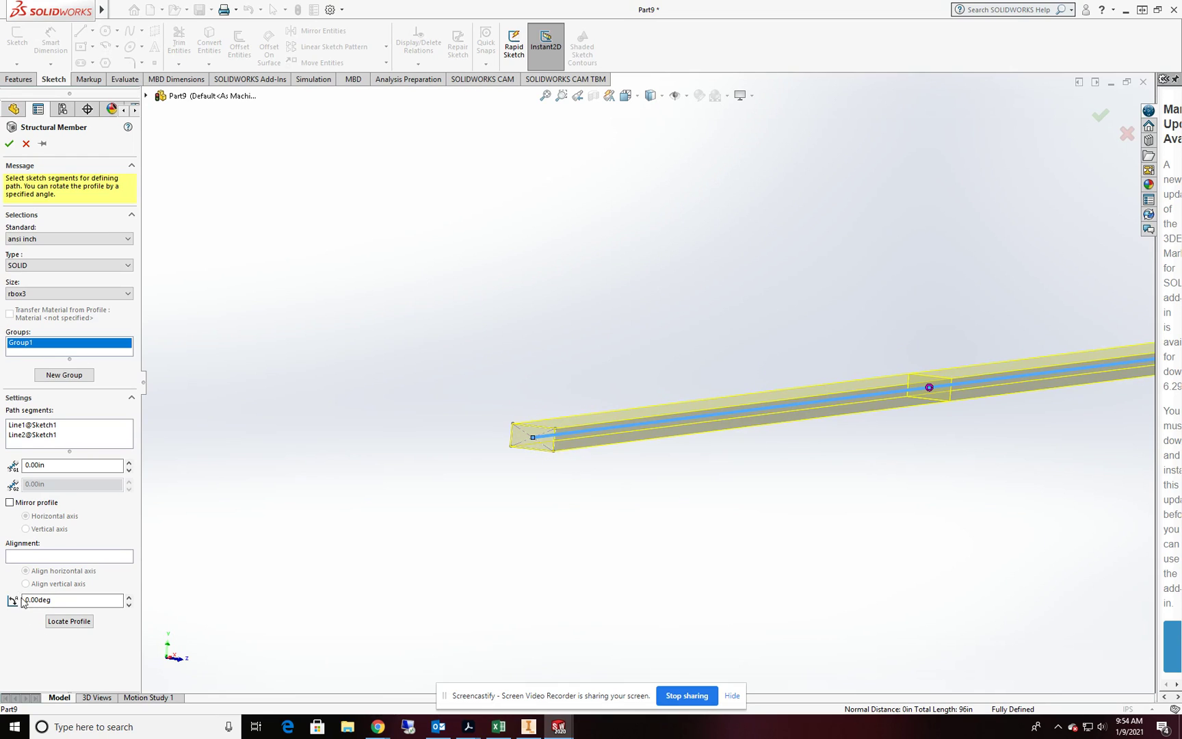
drag(54, 600, 17, 600)
text(90)
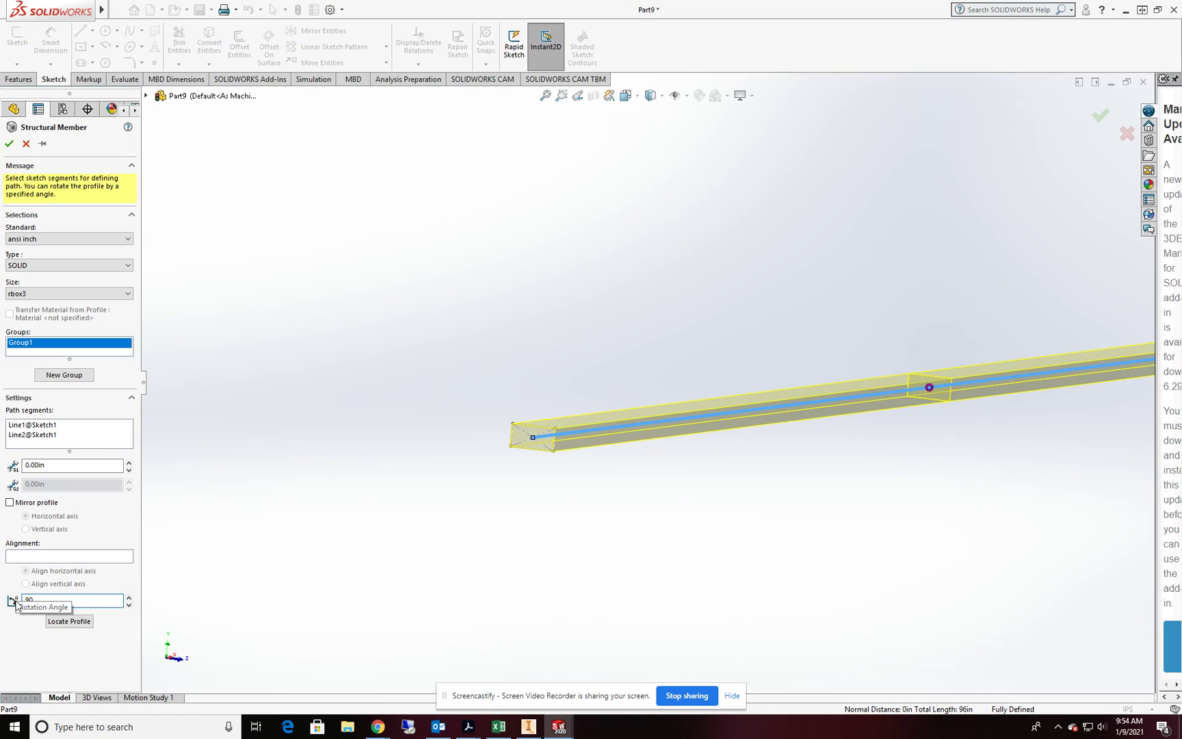
click(7, 144)
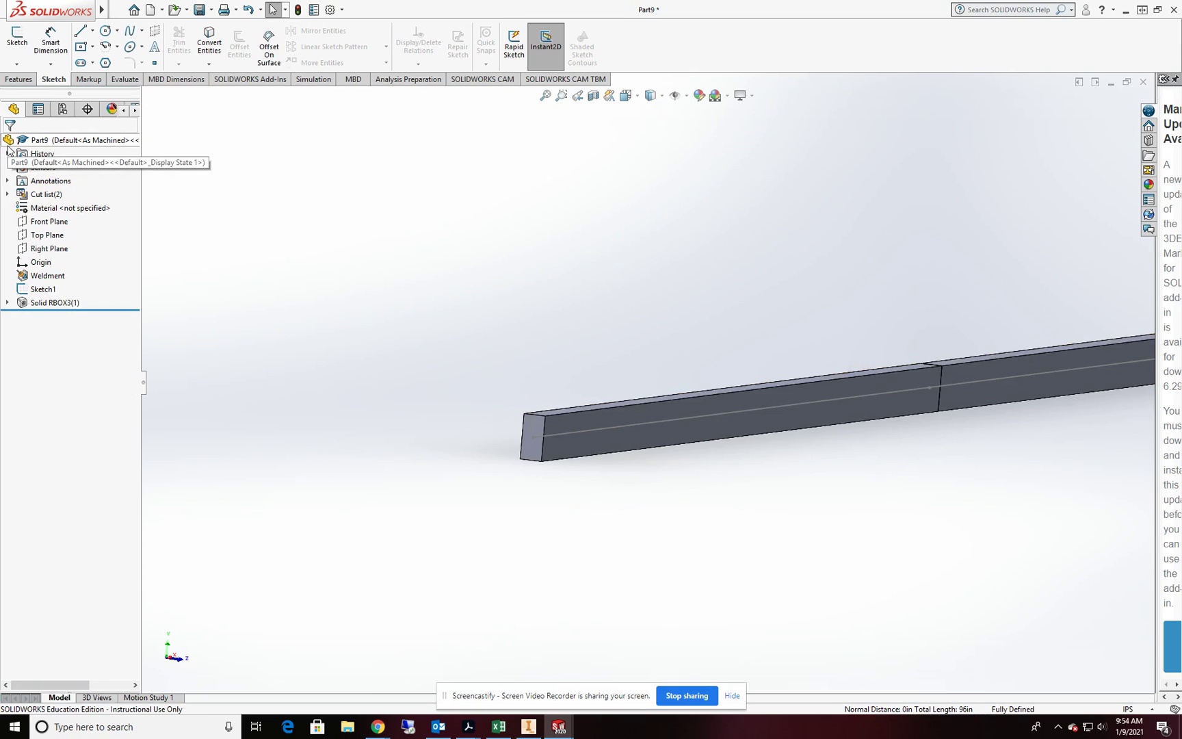
scroll(644, 419, up, 5)
scroll(662, 393, up, 2)
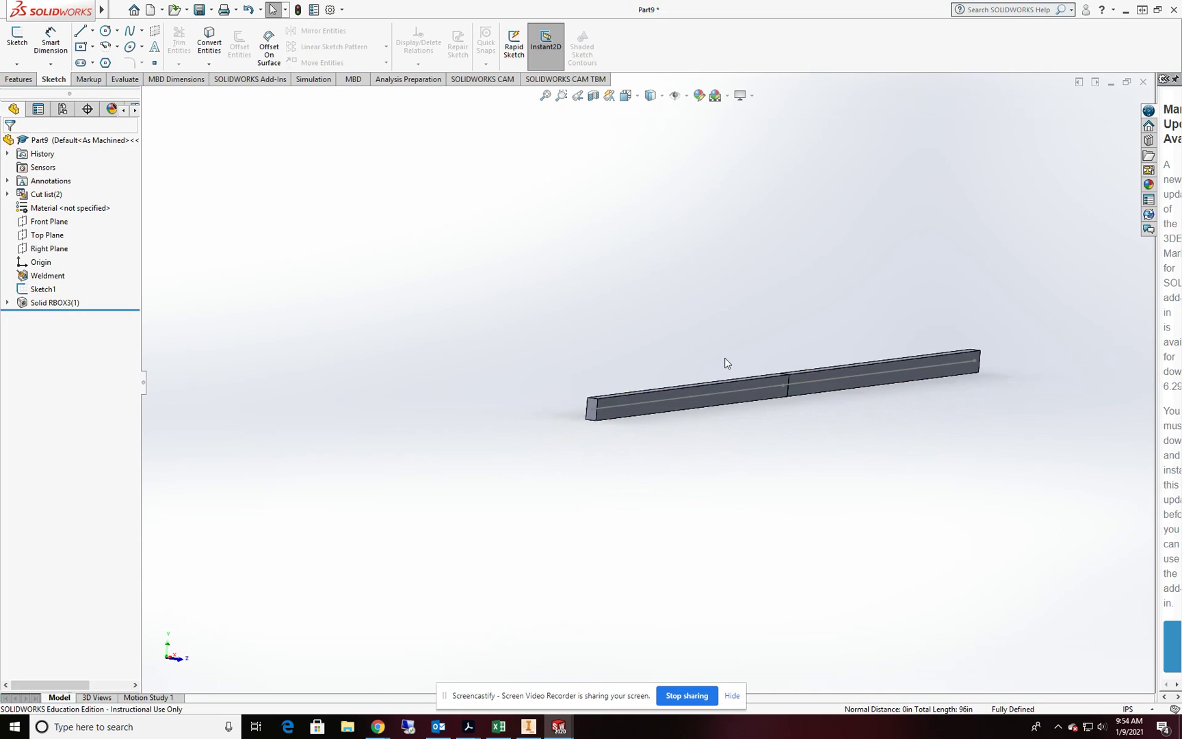
scroll(905, 332, down, 3)
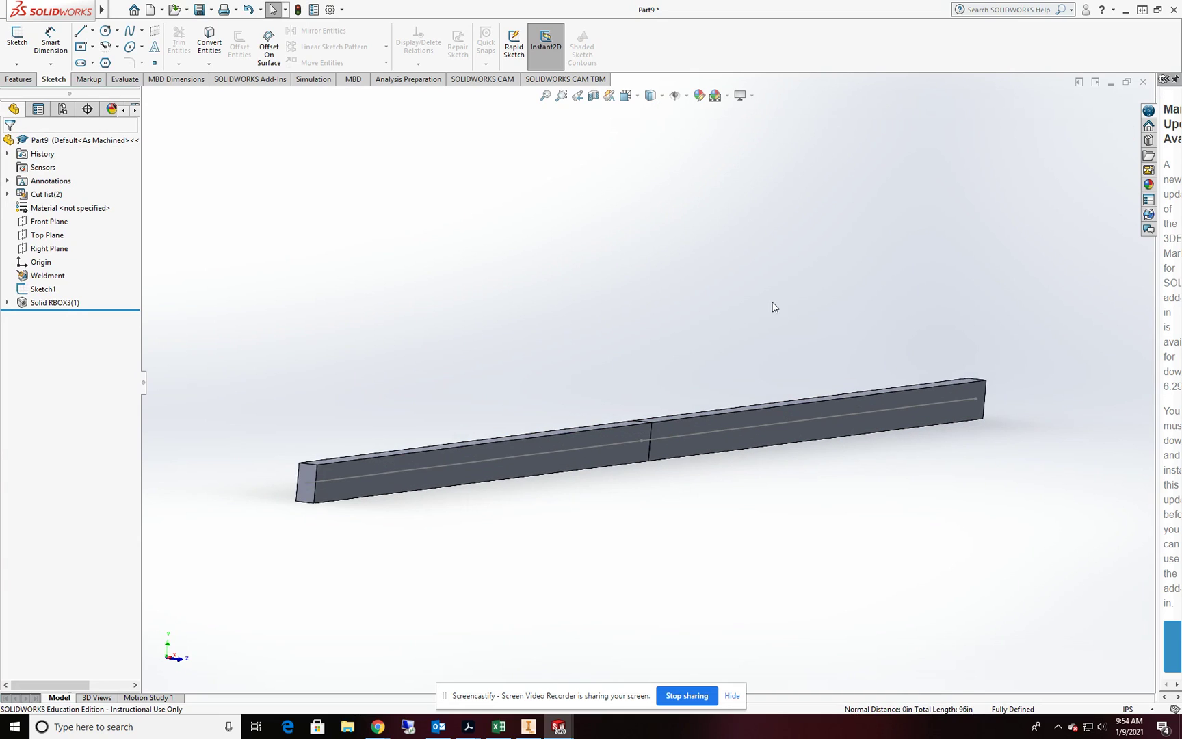
middle_drag(773, 305, 675, 303)
scroll(667, 312, up, 3)
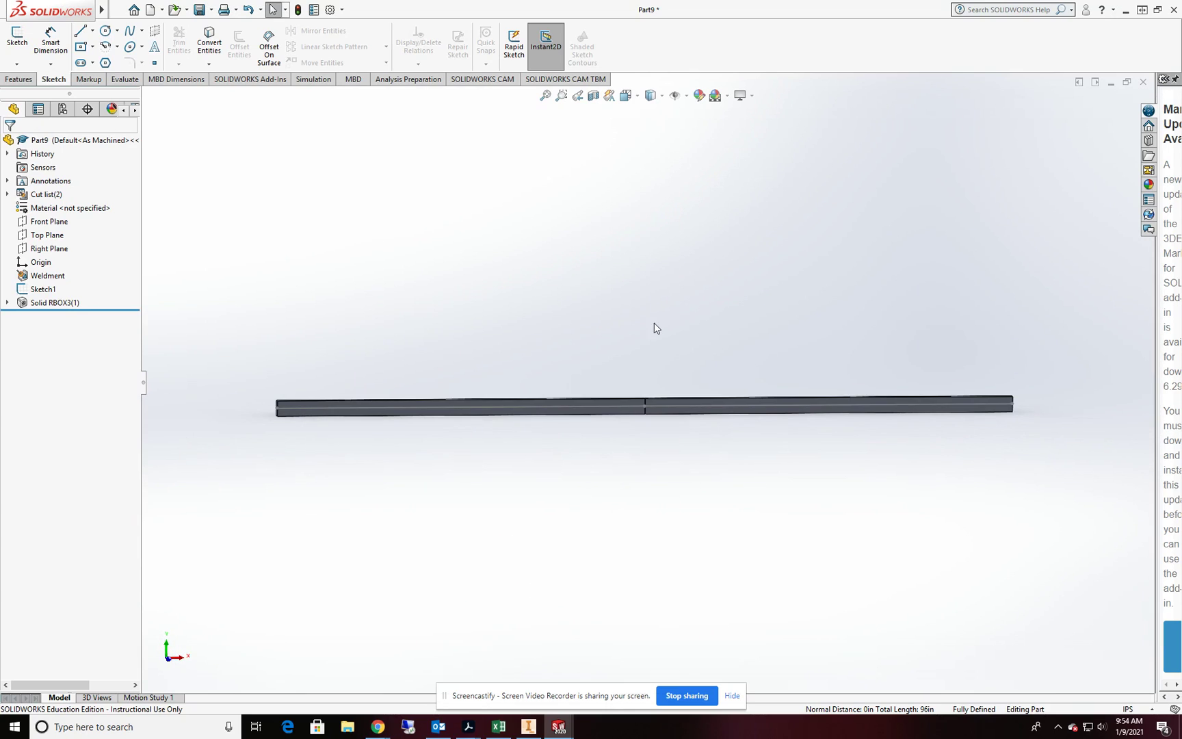
scroll(509, 381, down, 1)
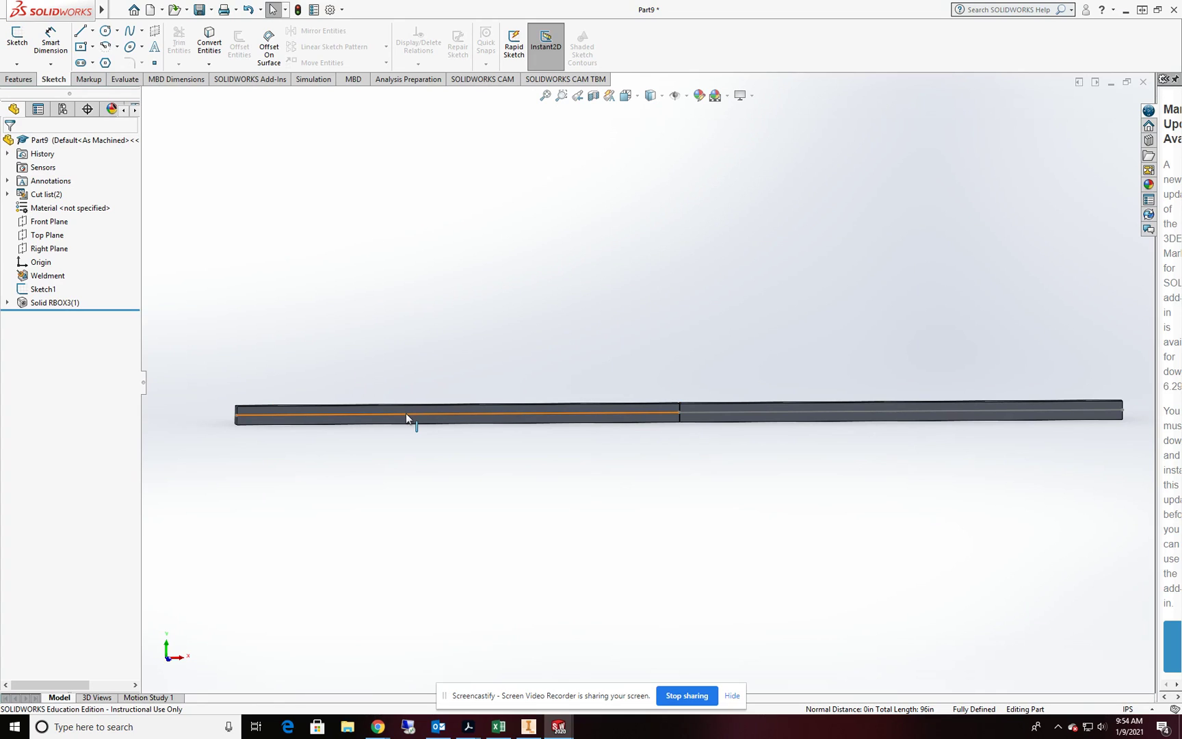
- Edit Sketch1 and place a sketch point on the beam's bottom line
click(40, 290)
right_click(37, 294)
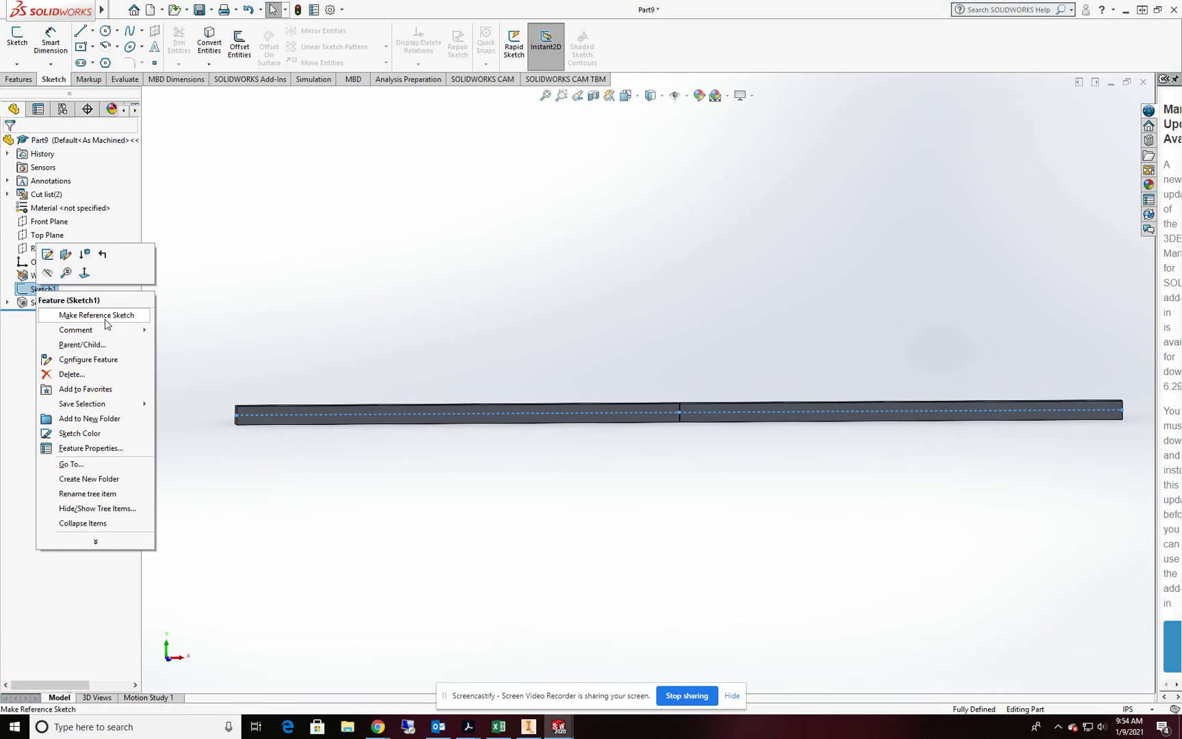
click(47, 254)
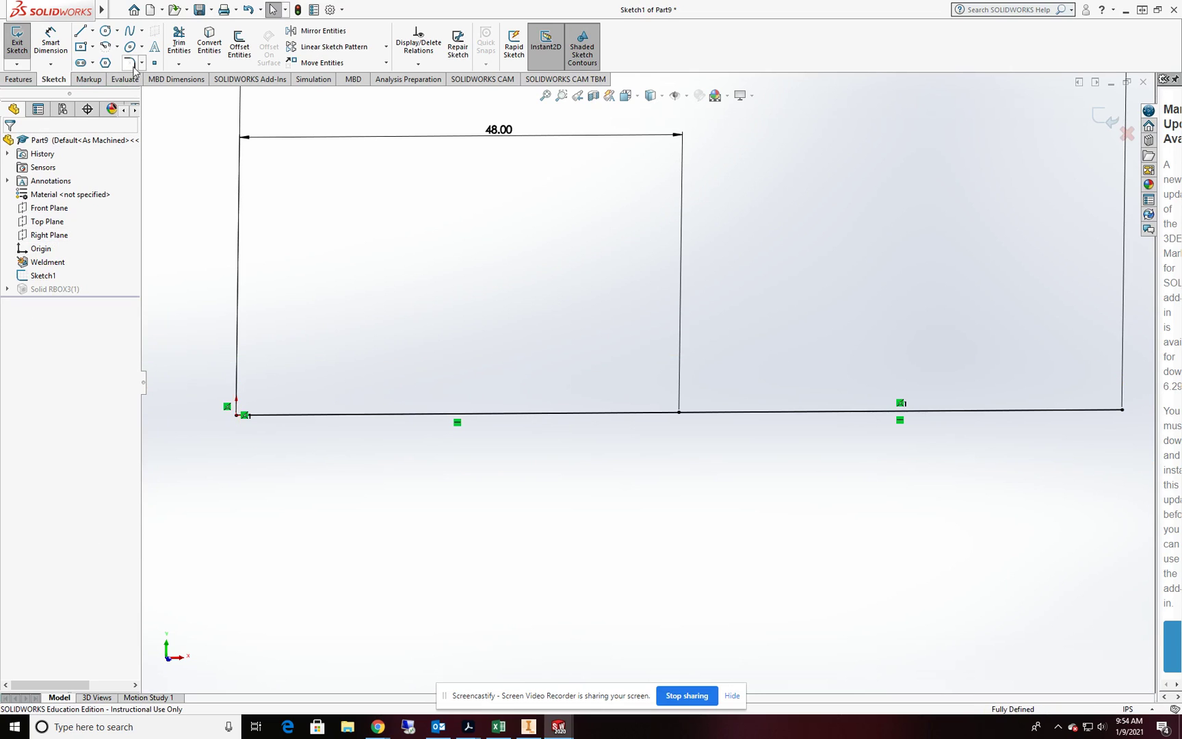
click(154, 63)
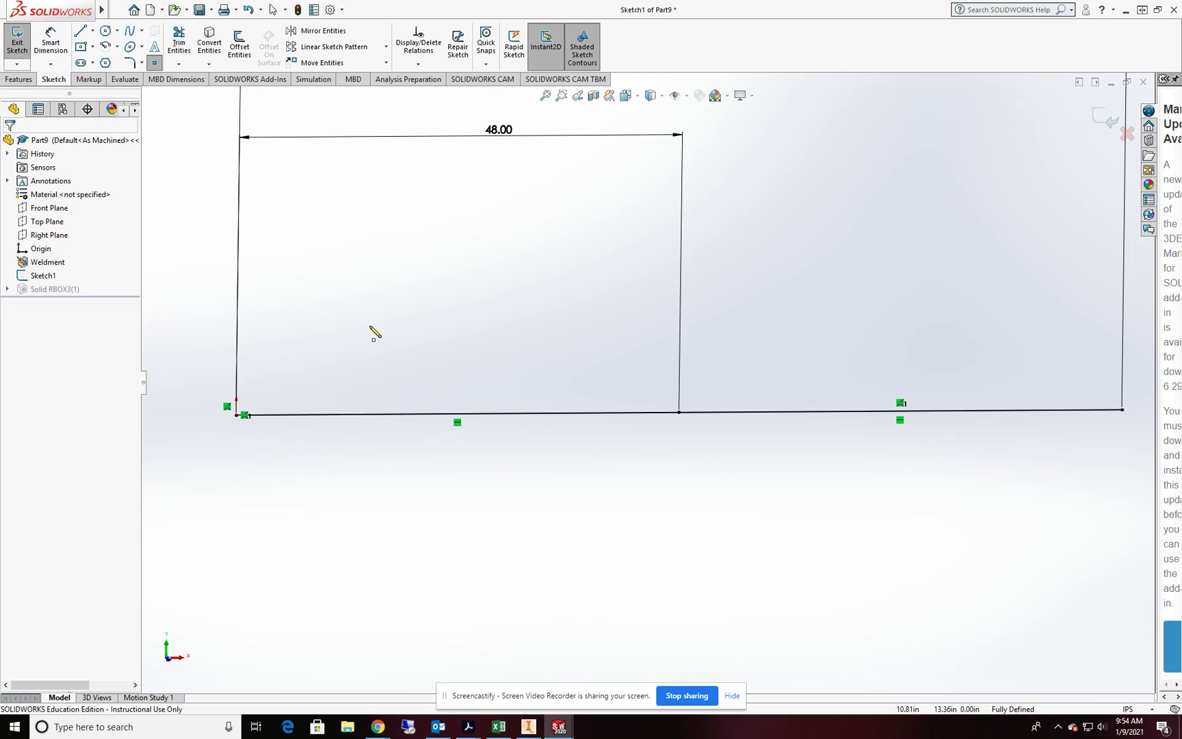
click(358, 414)
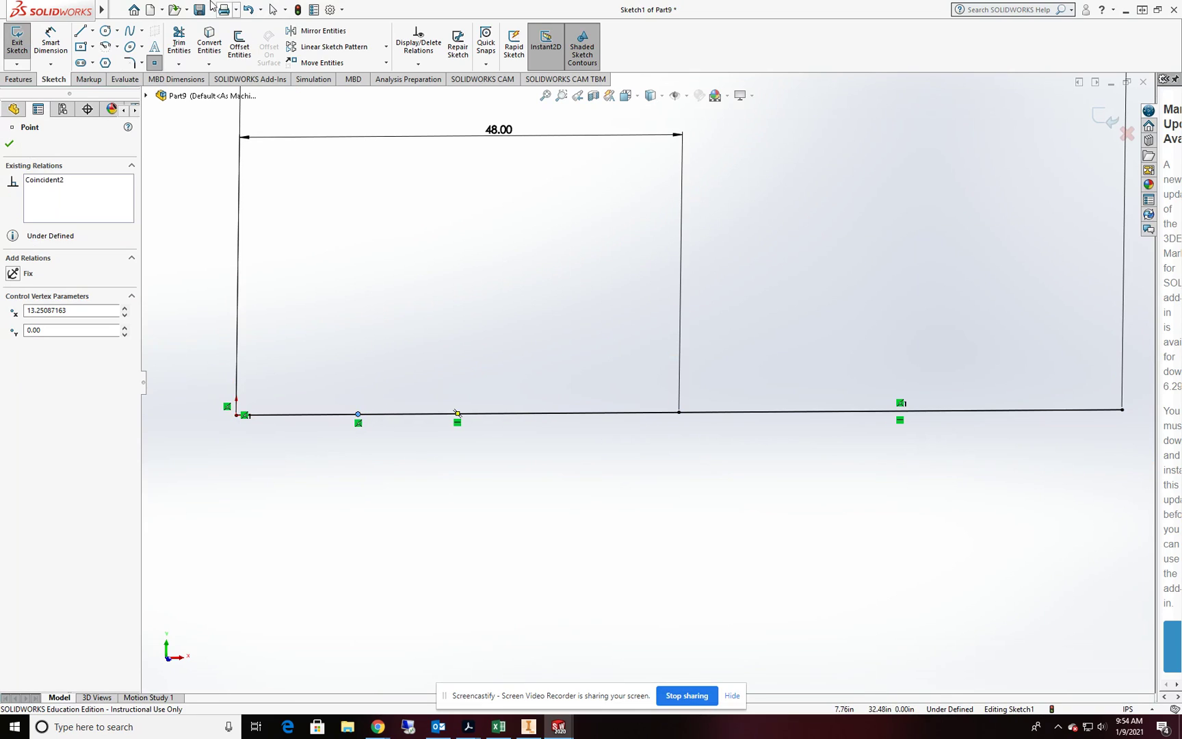
- Dimension the new point 24 in from the line's left end
click(67, 44)
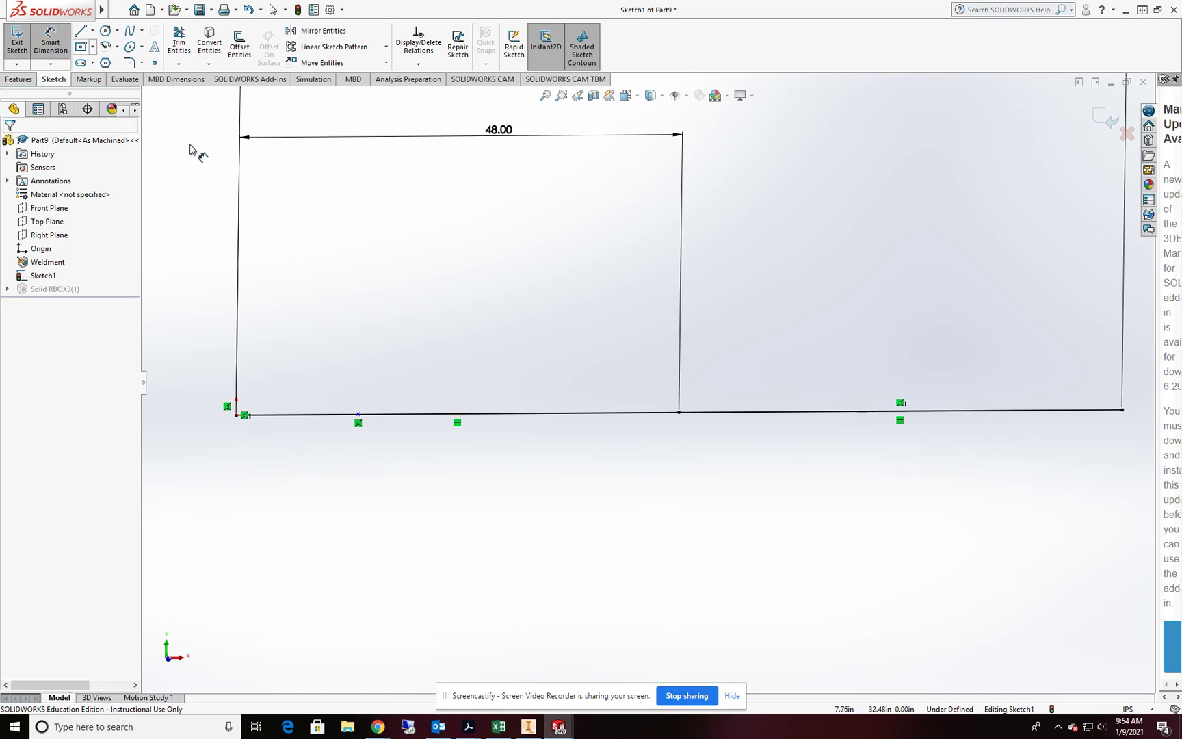
click(236, 415)
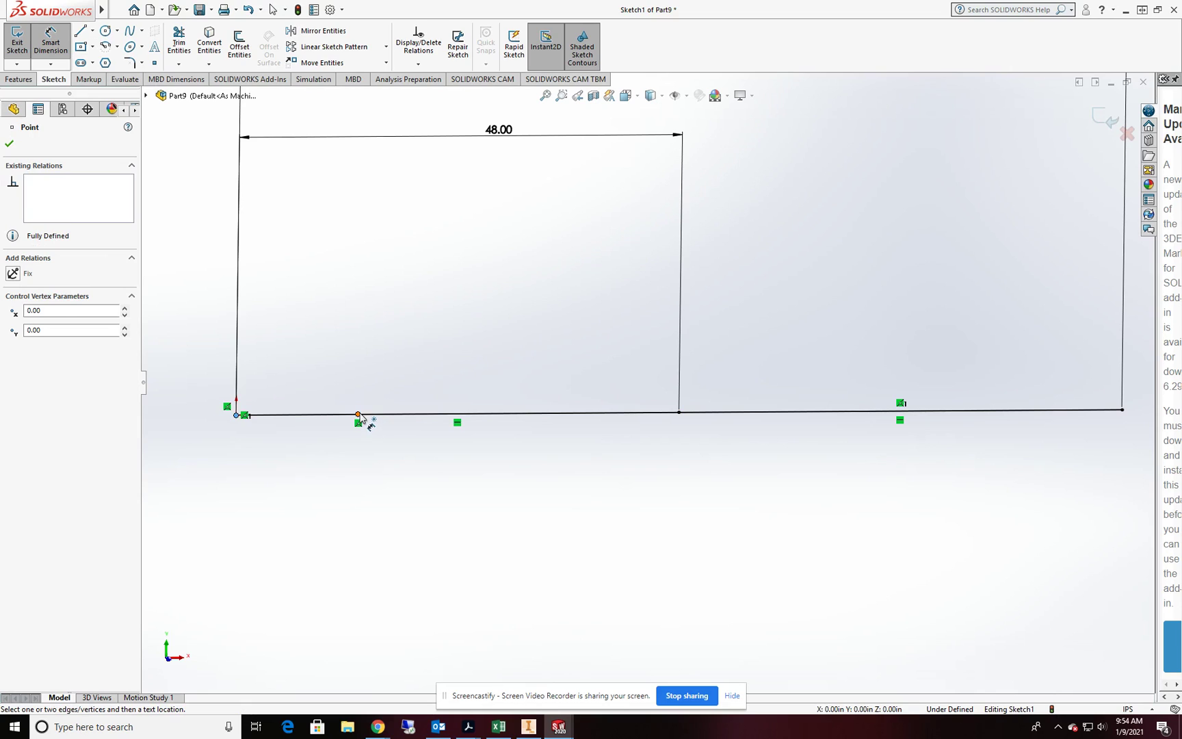
click(358, 414)
click(337, 269)
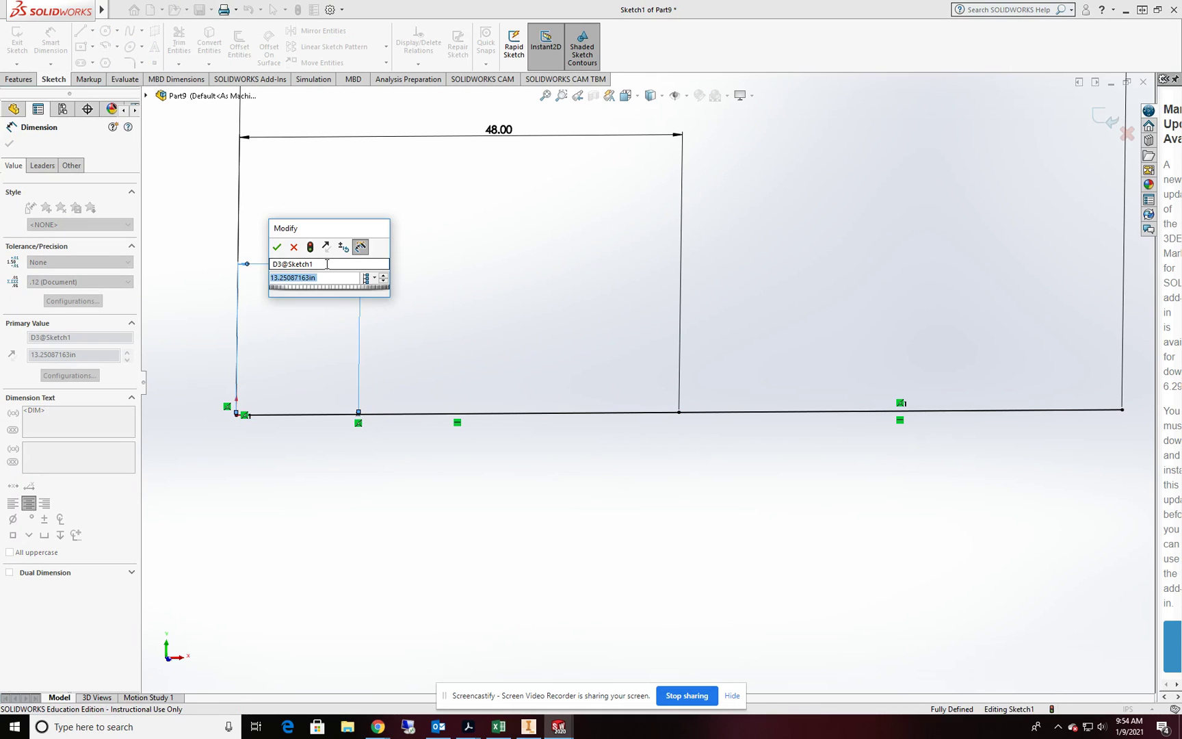
text(24)
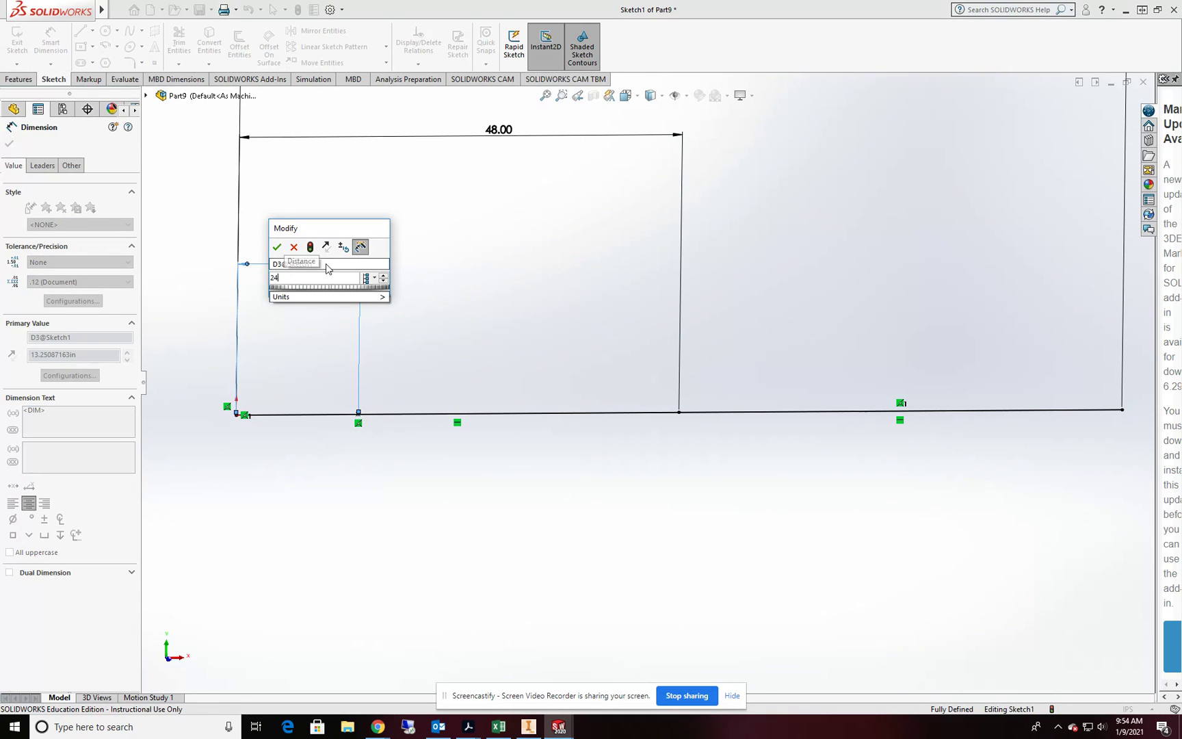
click(277, 247)
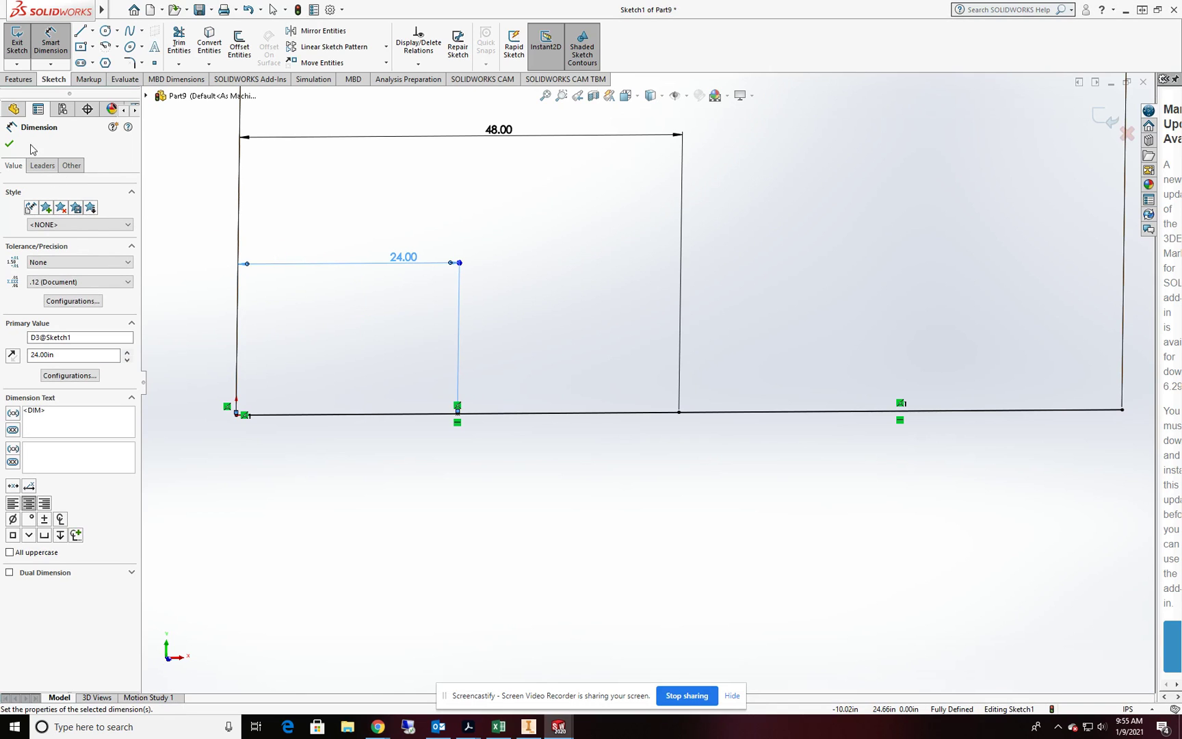
click(9, 143)
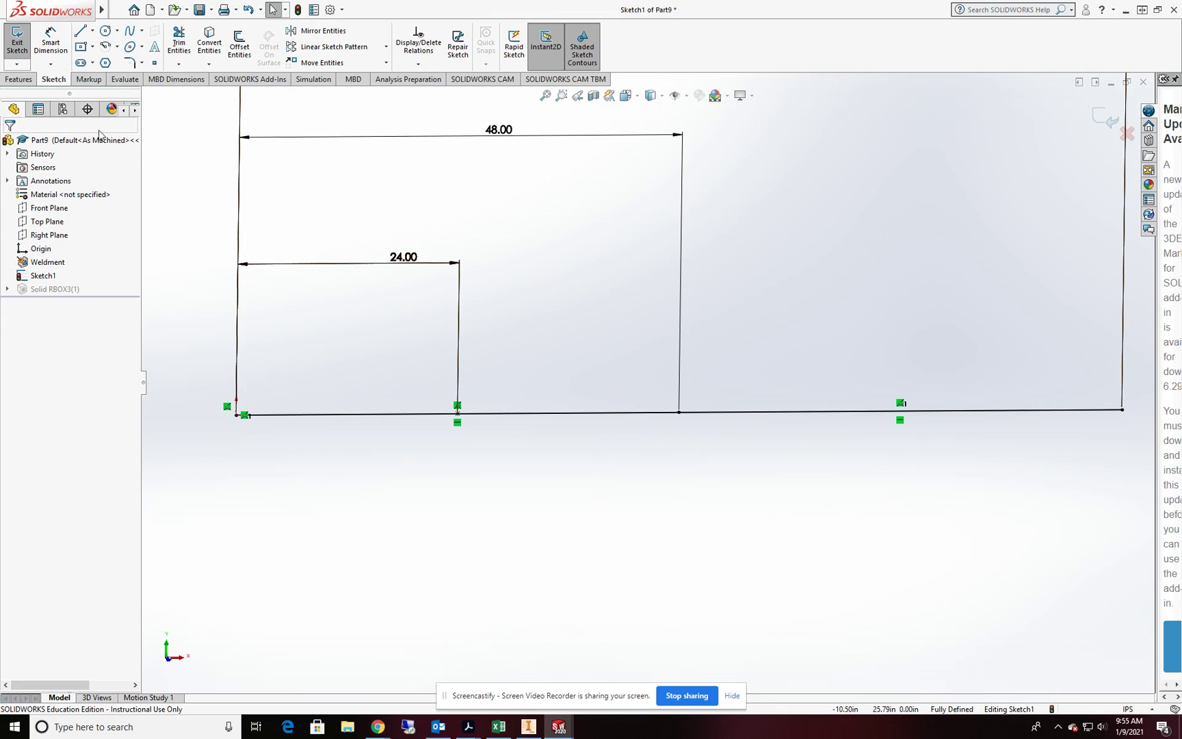
- Exit the sketch to rebuild the weldment beam and view it in 3-D
click(17, 43)
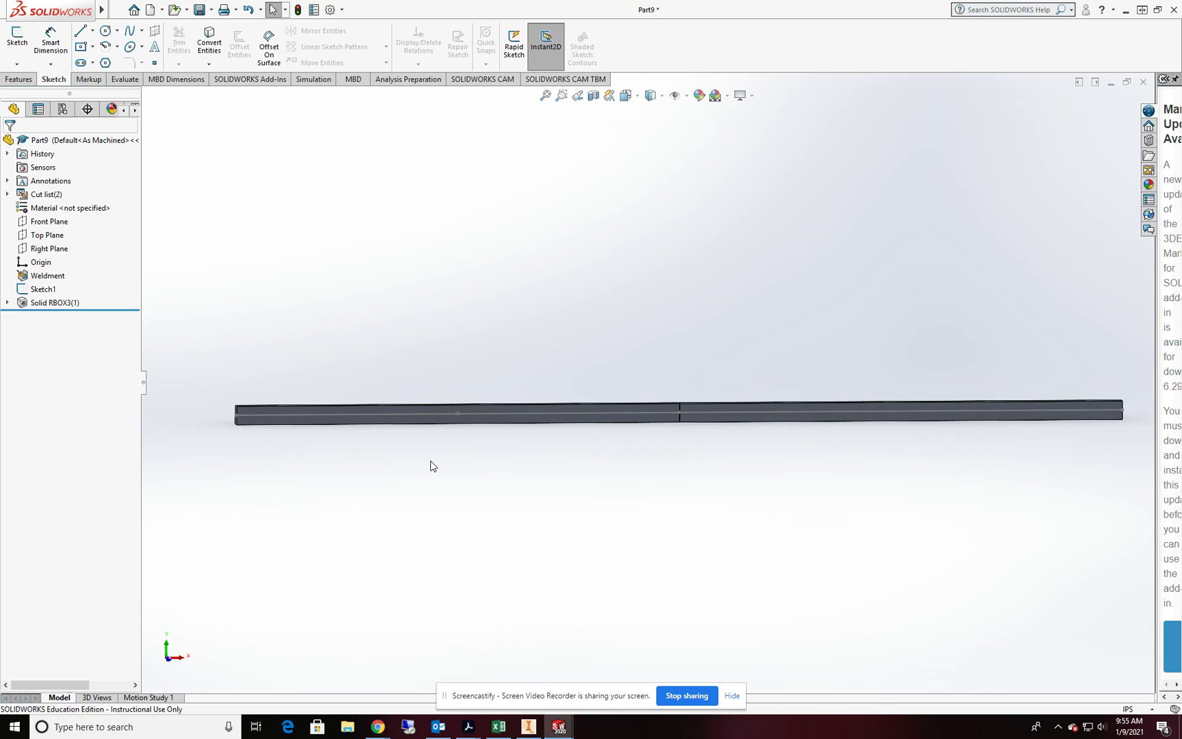
middle_drag(431, 467, 548, 411)
scroll(547, 406, down, 2)
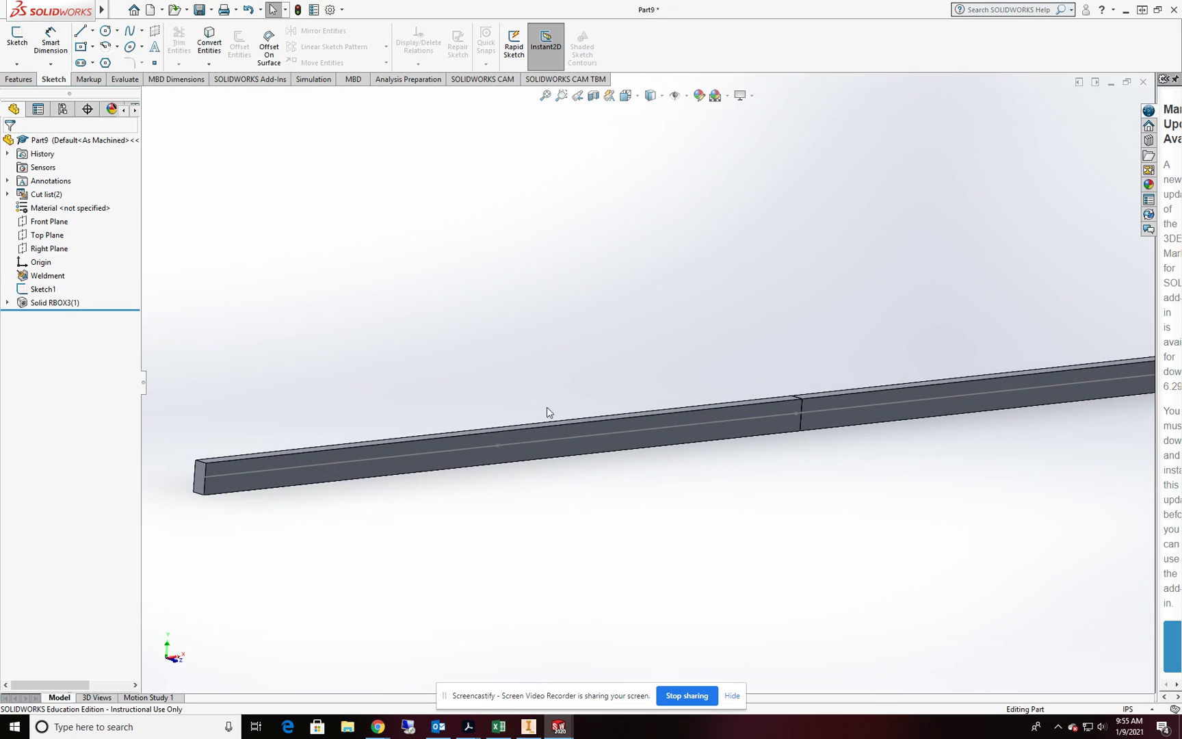
- Create a Projection reference point from the mid-span sketch point onto the beam's top face
click(21, 79)
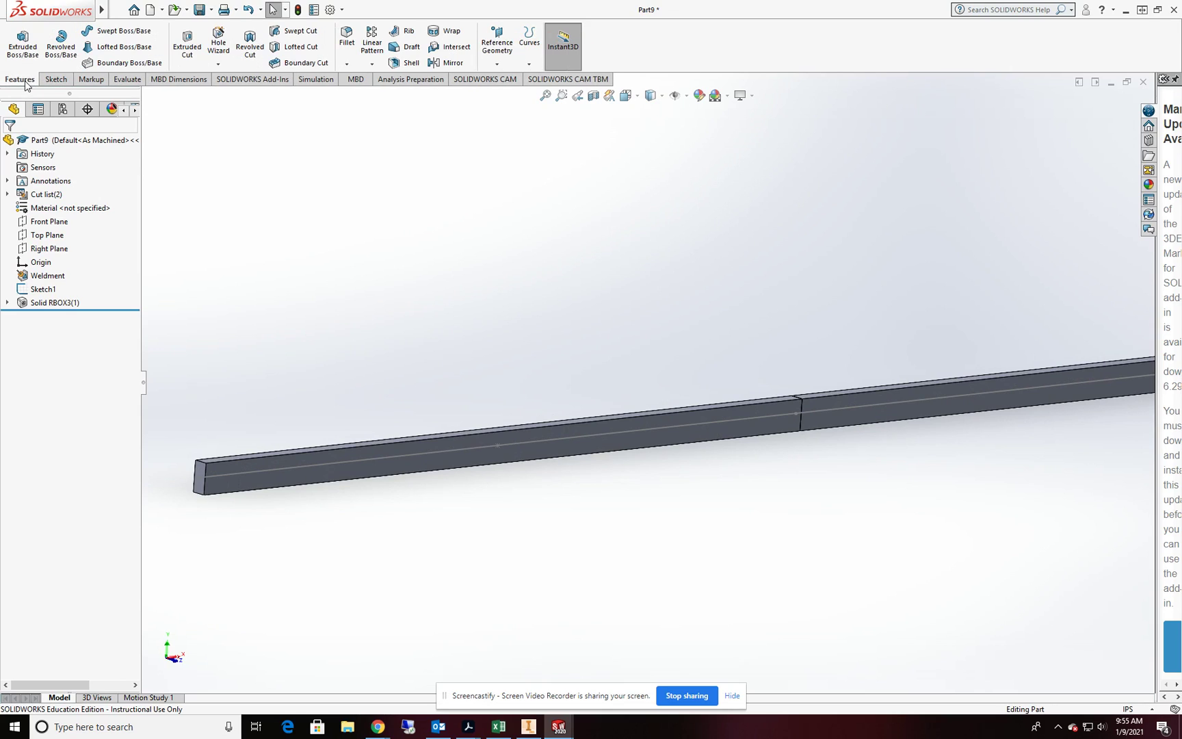
click(498, 65)
click(504, 124)
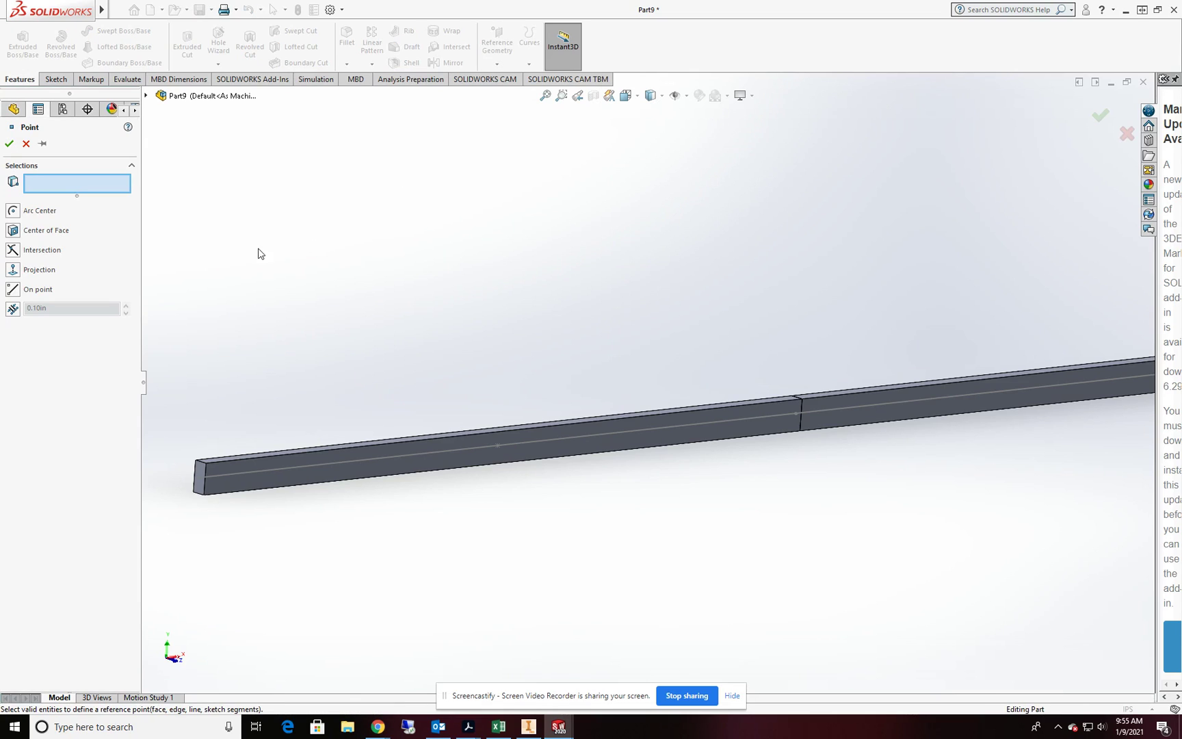
click(14, 274)
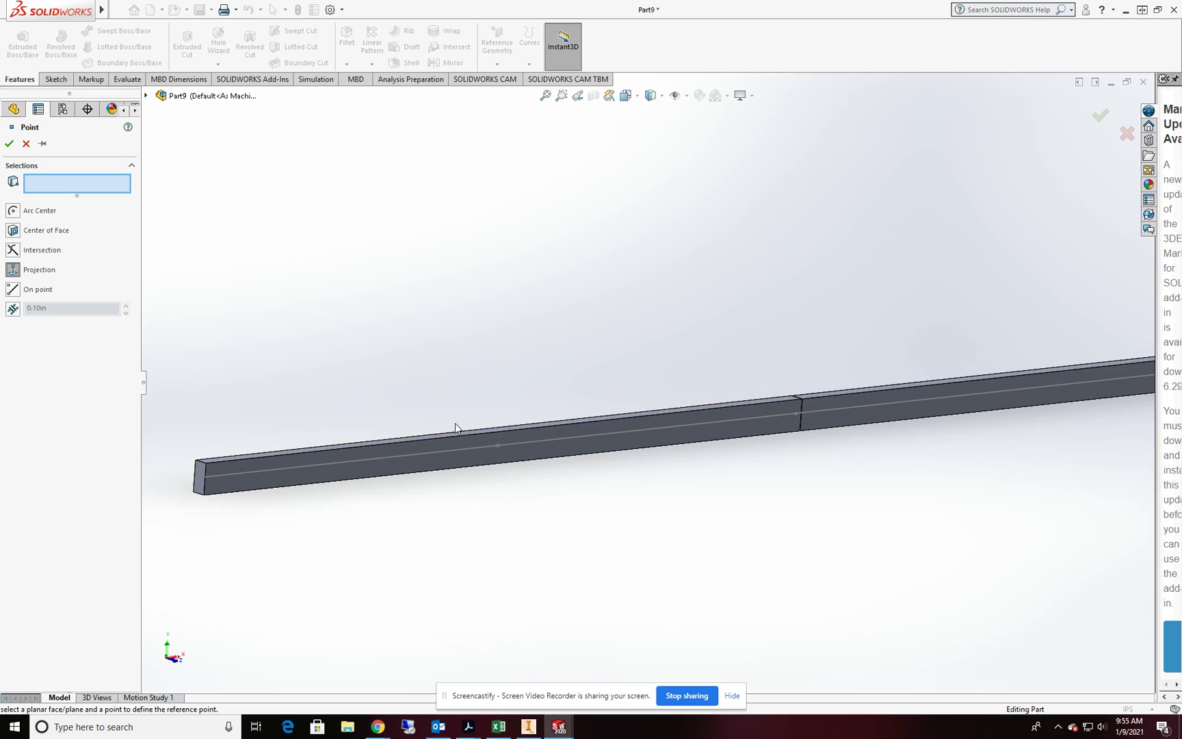
scroll(455, 424, down, 3)
click(470, 433)
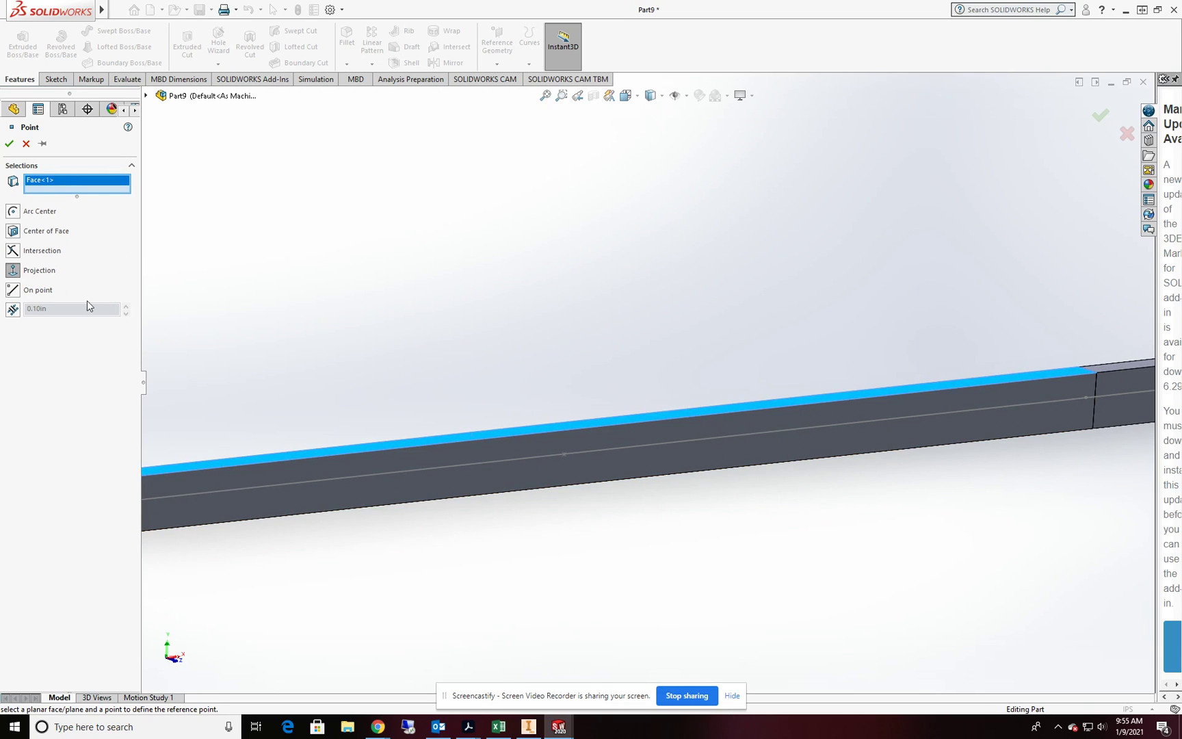
click(11, 270)
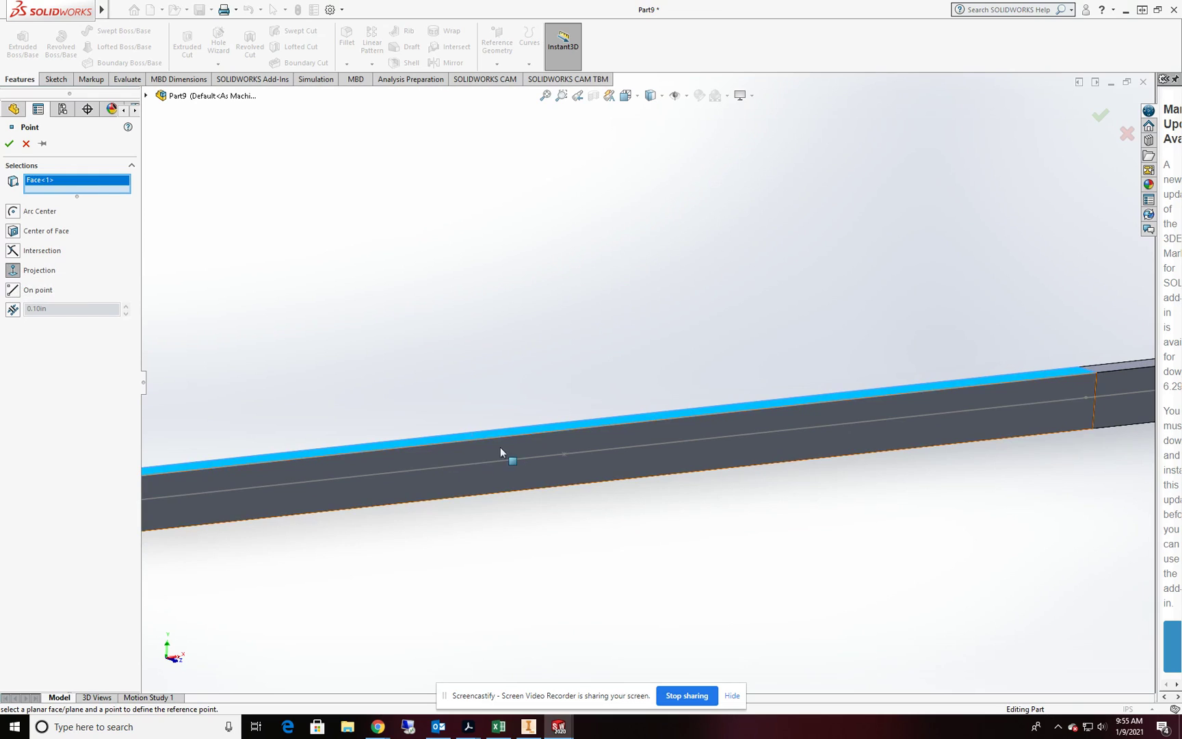
click(564, 455)
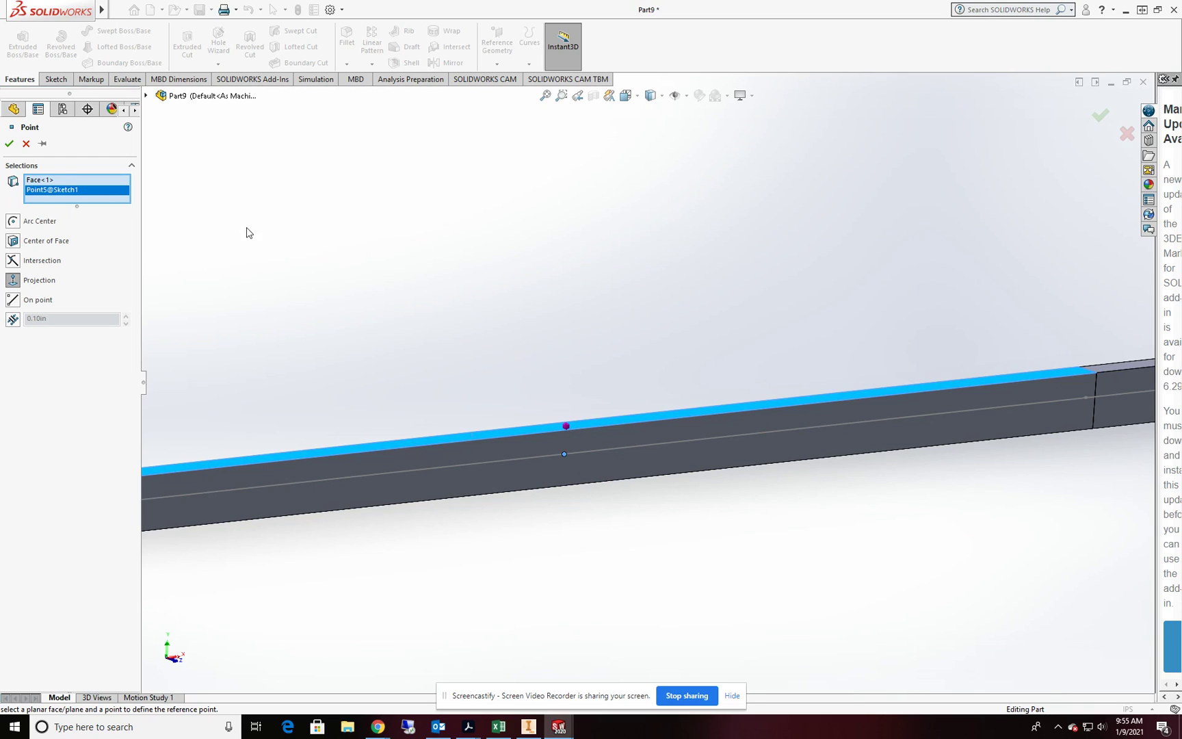
- Confirm reference point Point1, then zoom out and orbit to a near edge-on front view
click(9, 143)
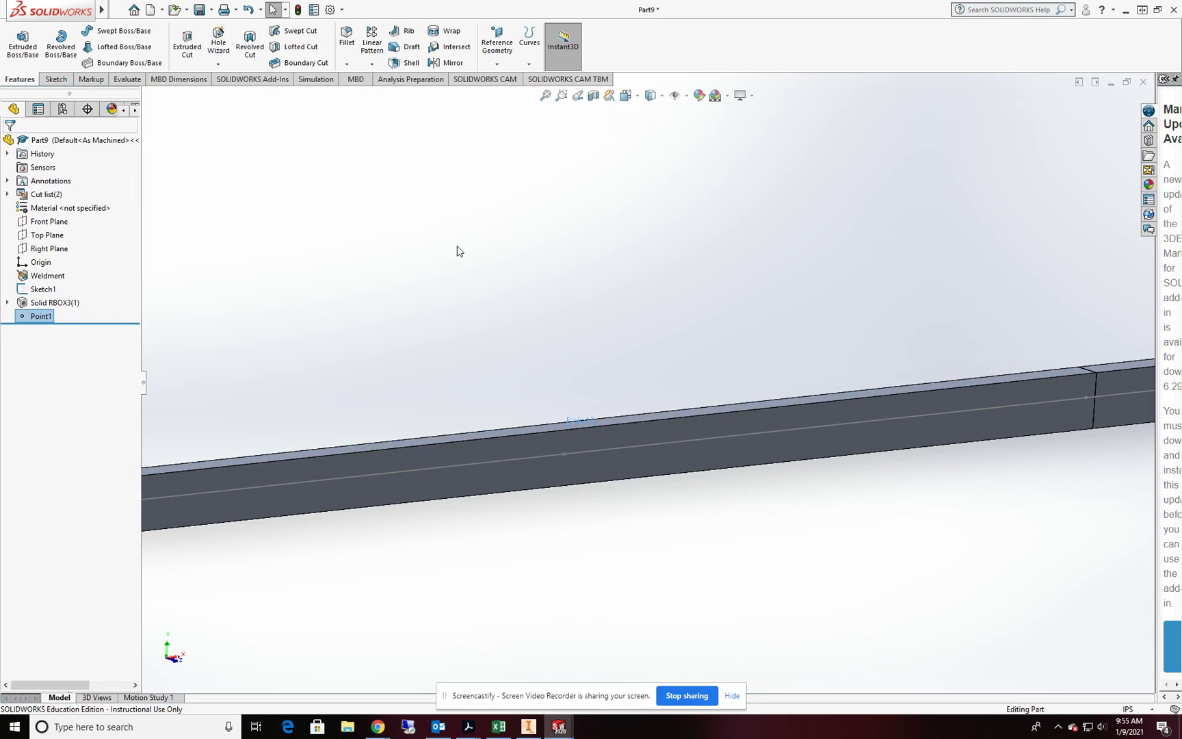
scroll(579, 427, up, 3)
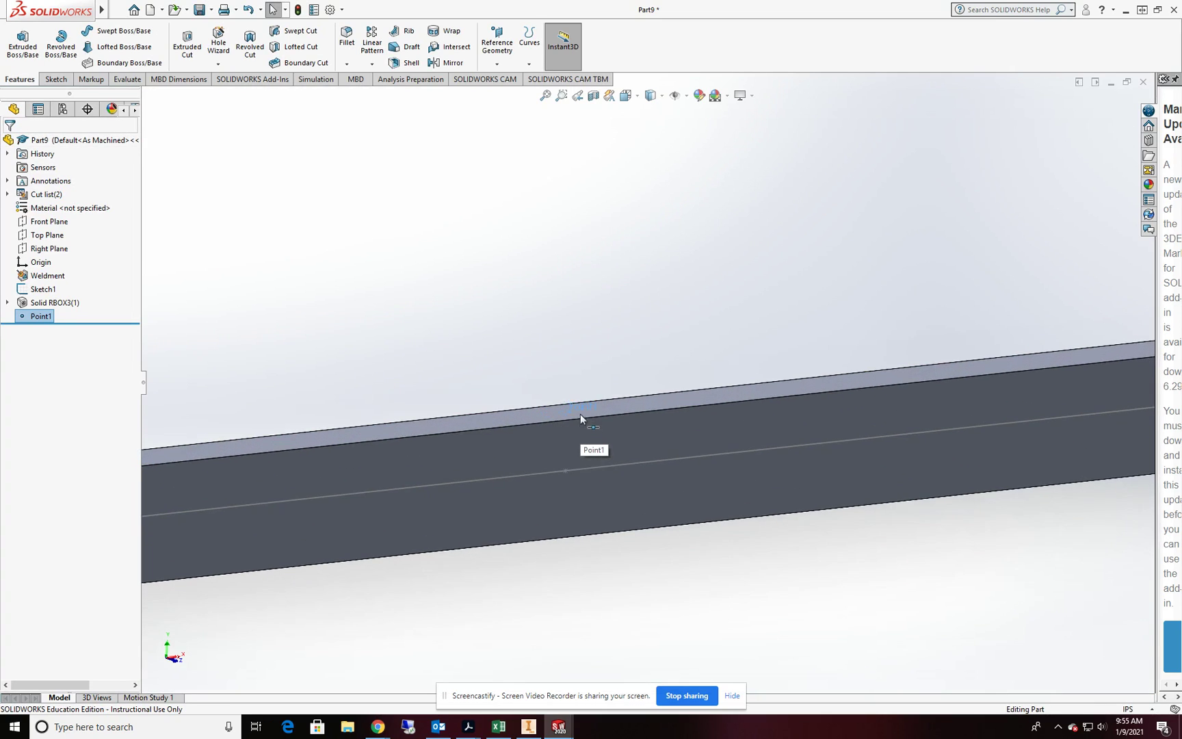
scroll(581, 411, up, 4)
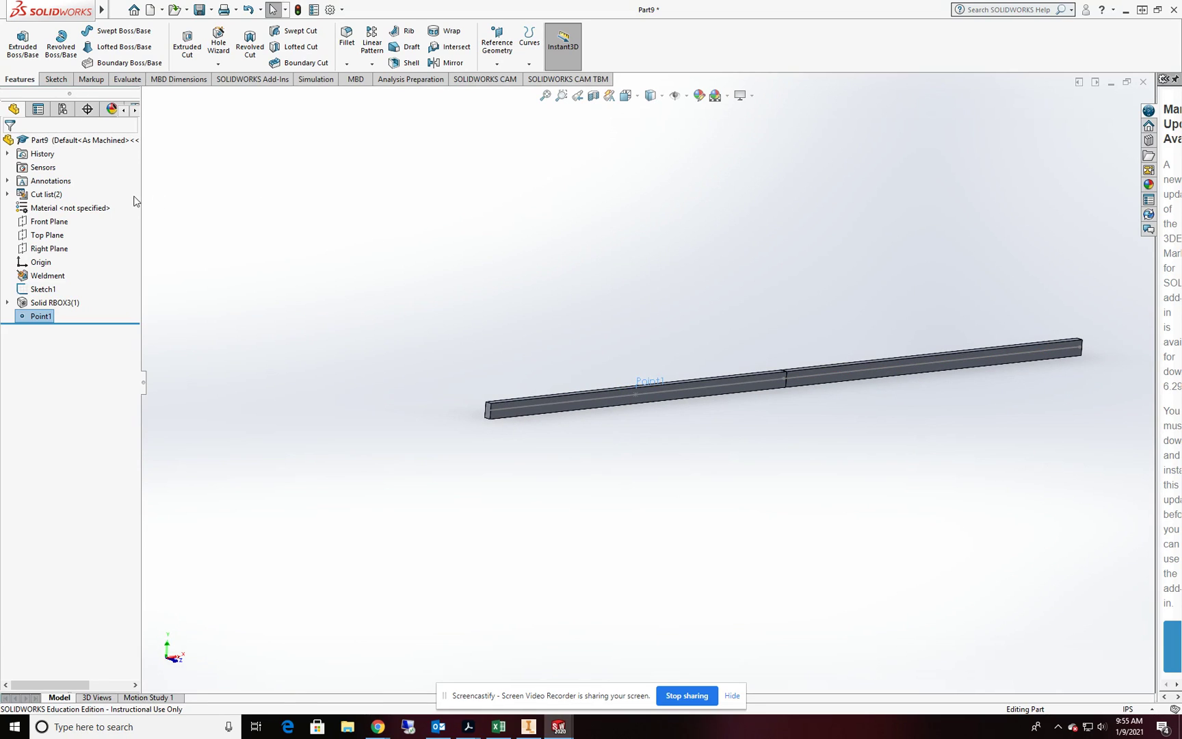
scroll(723, 277, up, 2)
scroll(821, 355, down, 4)
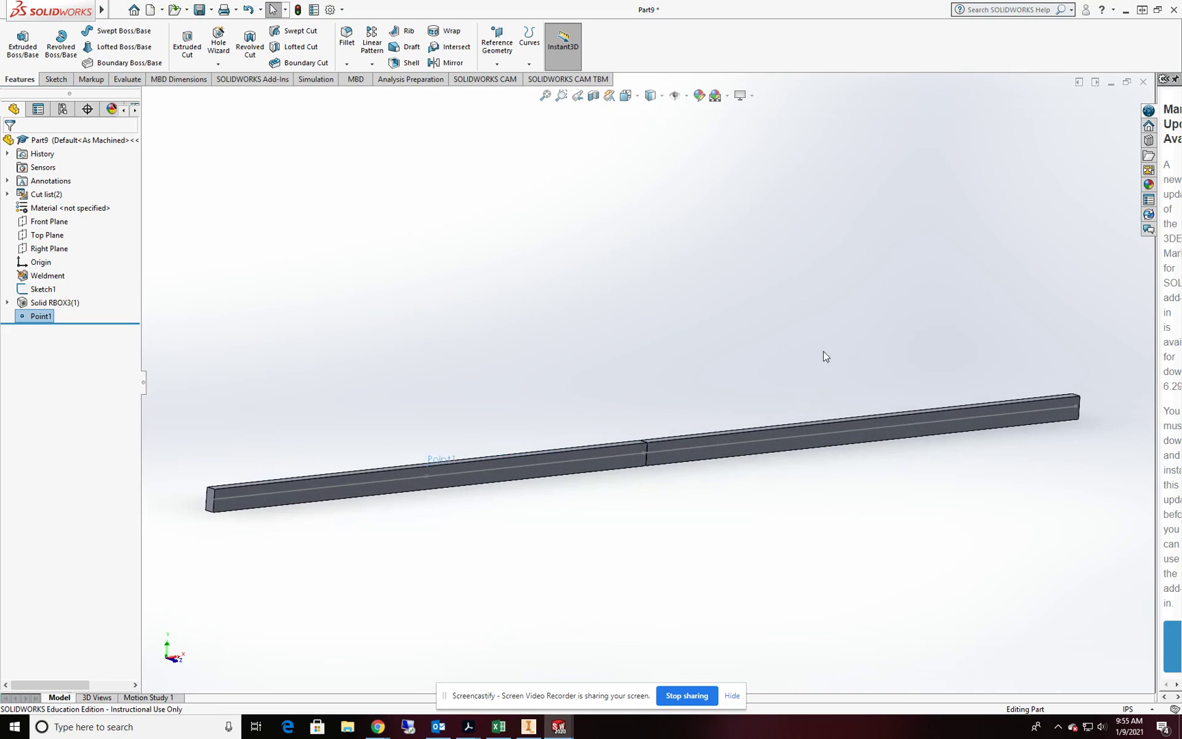
middle_drag(681, 367, 634, 343)
scroll(634, 346, up, 3)
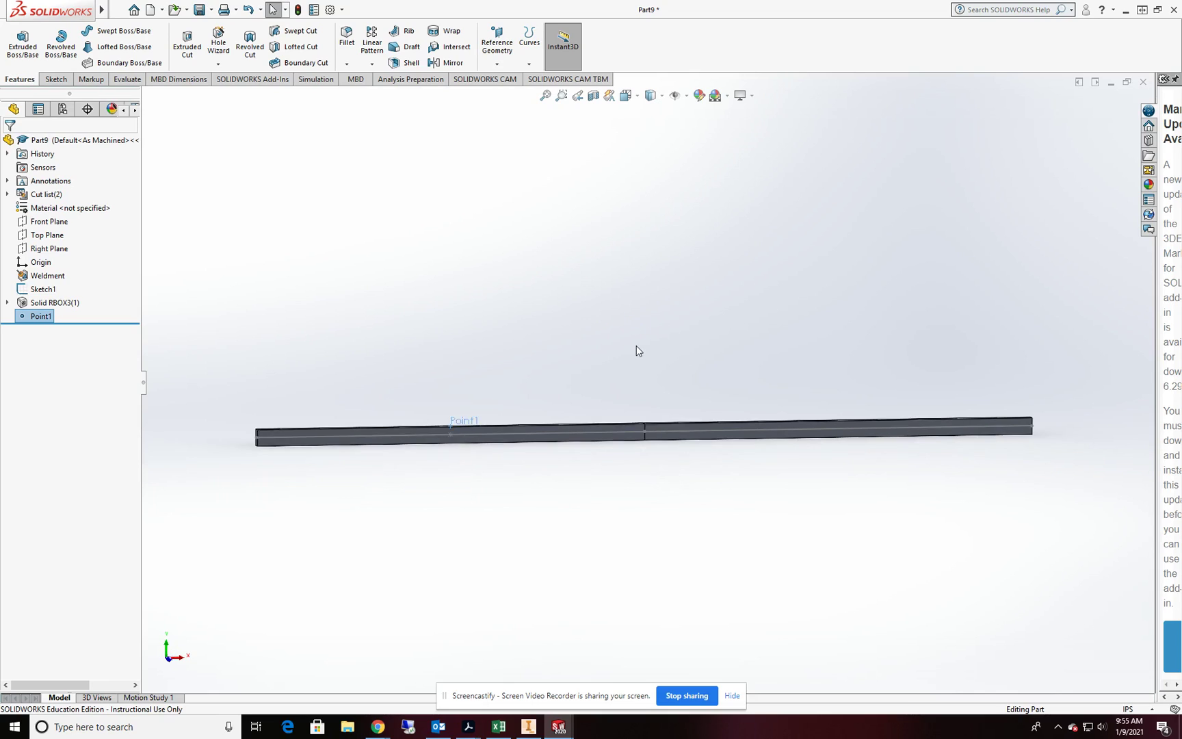
click(633, 352)
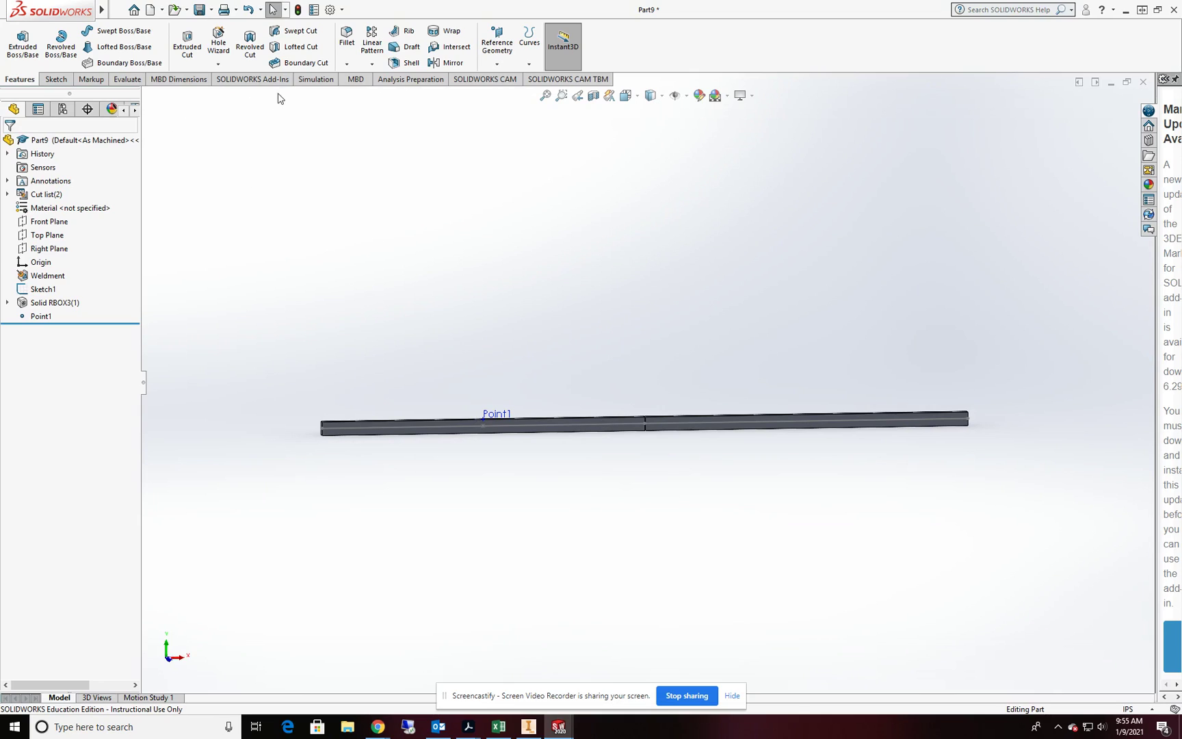
- Create a new Static study named Static 1 from the Simulation tools
click(315, 79)
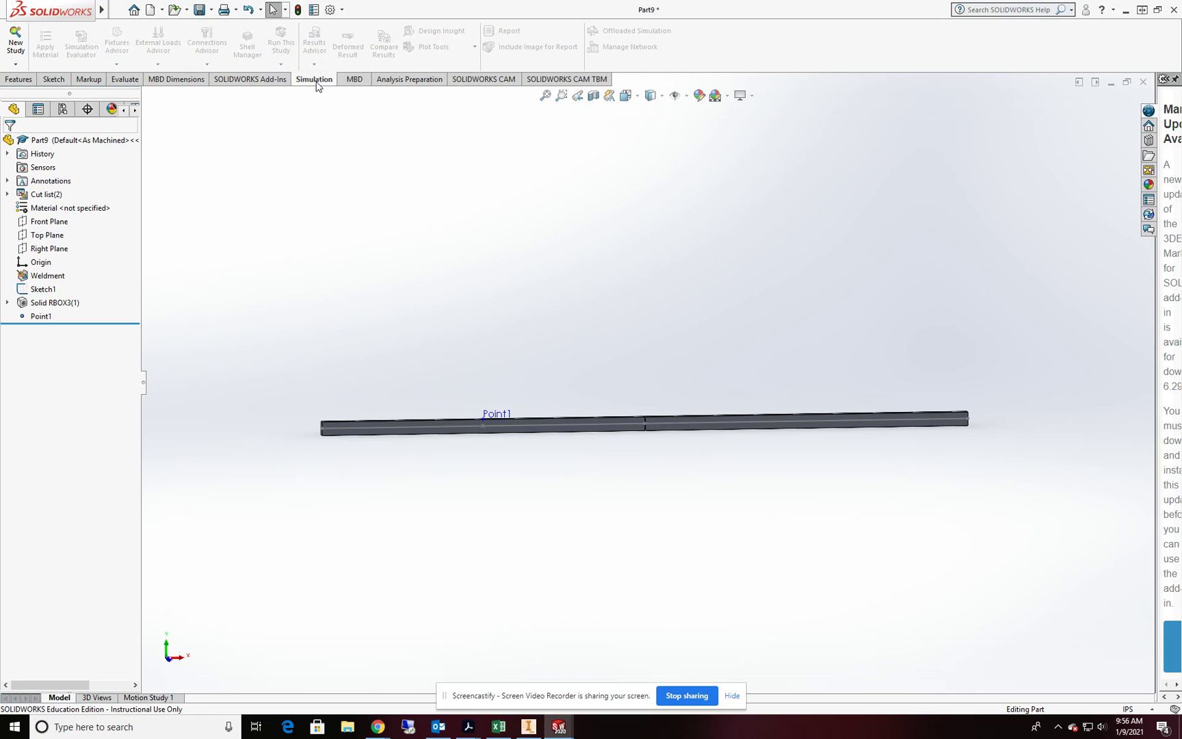
click(16, 46)
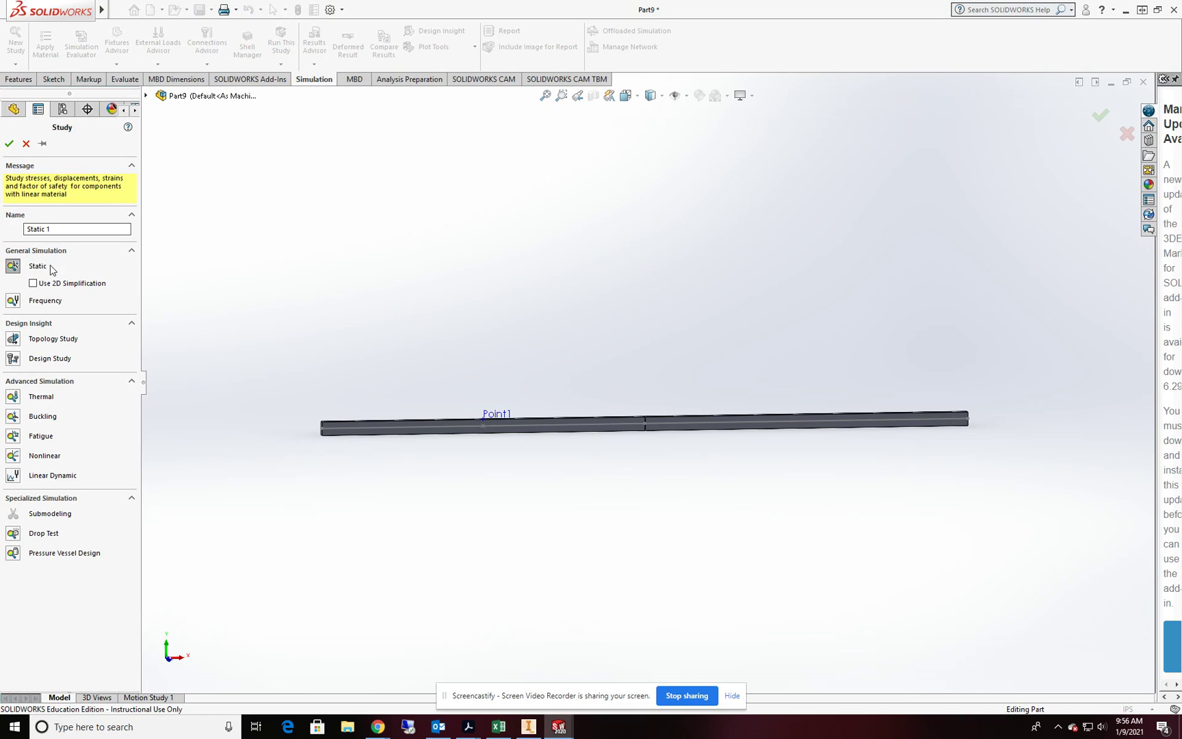
click(9, 143)
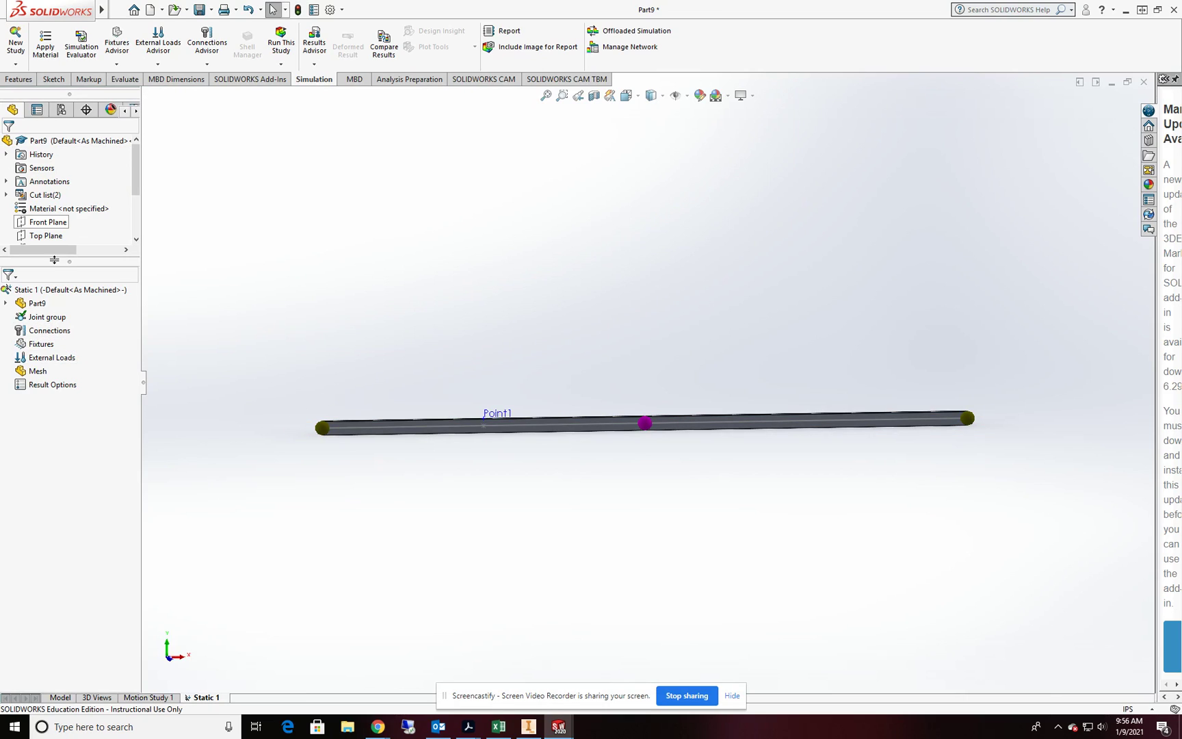
- Apply Alloy Steel from the material library to Part9 and close the dialog
click(46, 48)
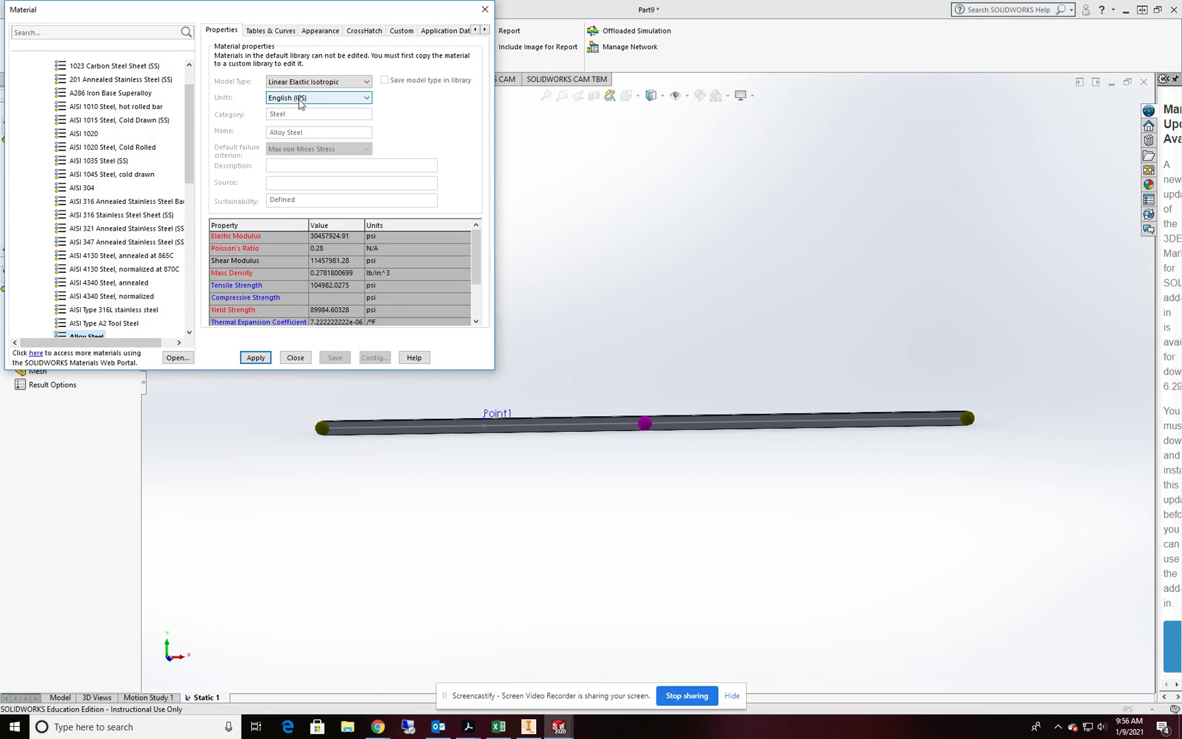
click(253, 358)
click(294, 358)
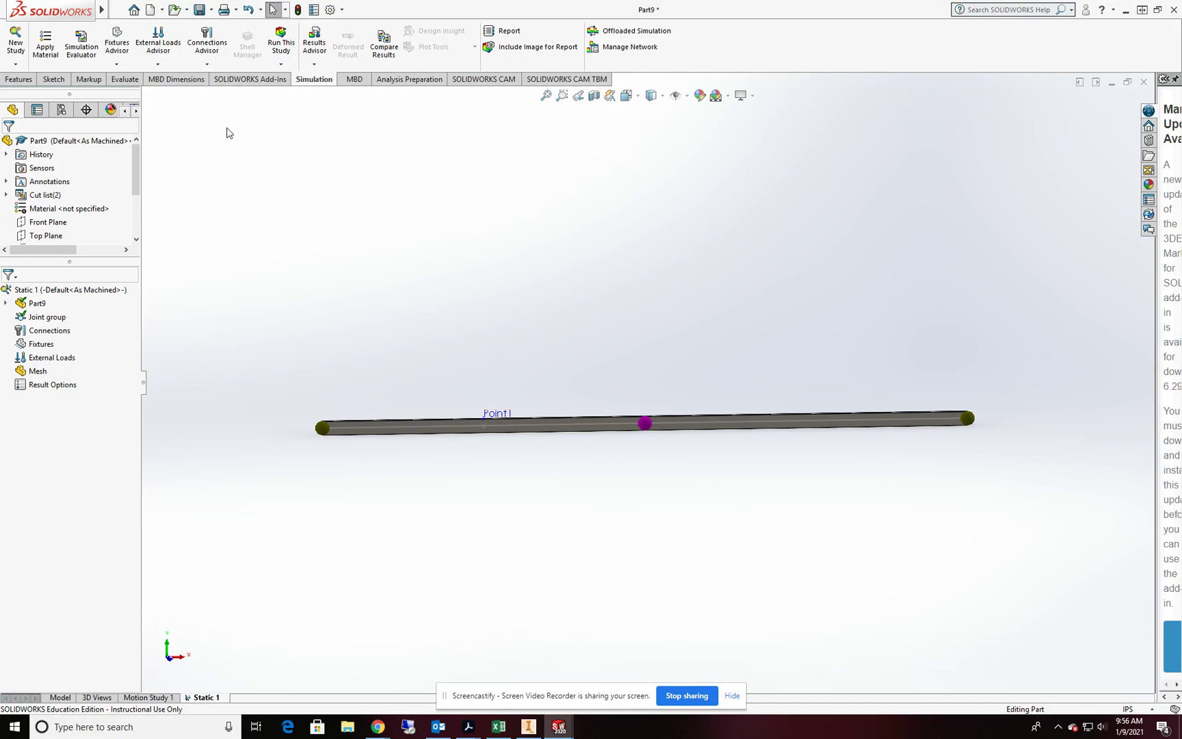
- Fix the beam's left-end joint with an Immovable (no translation) fixture
click(117, 65)
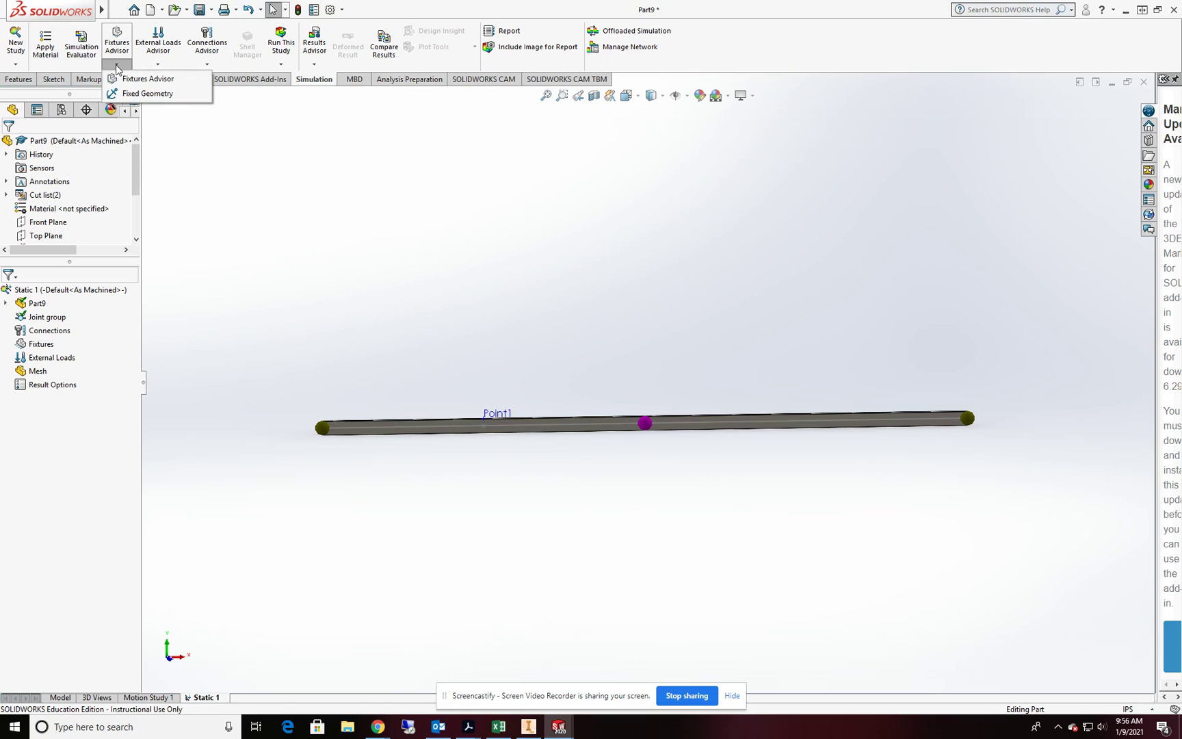
click(137, 96)
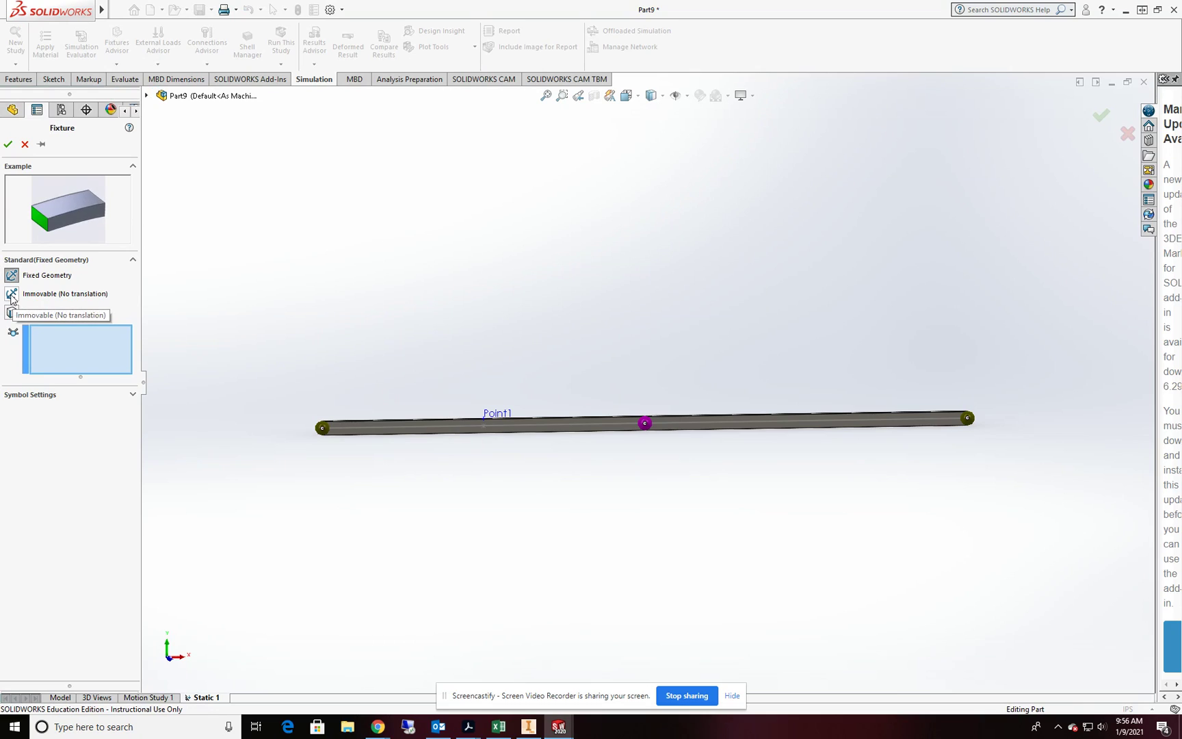
click(11, 294)
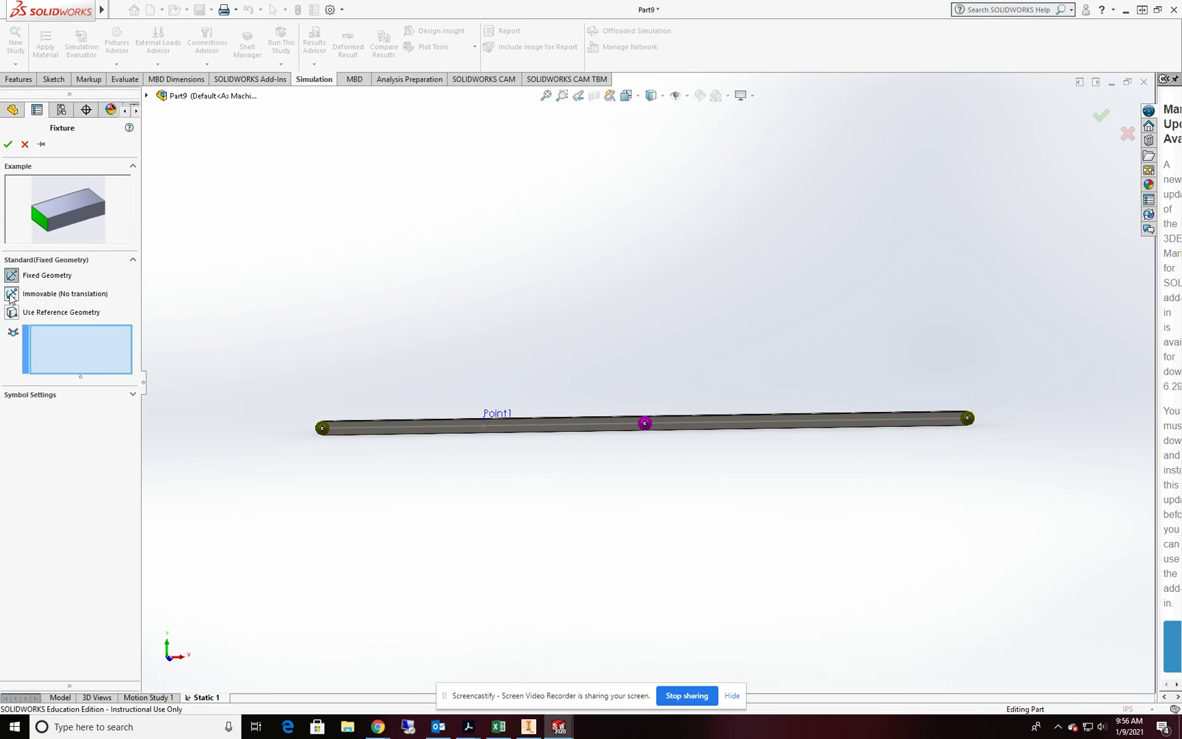
scroll(330, 444, down, 3)
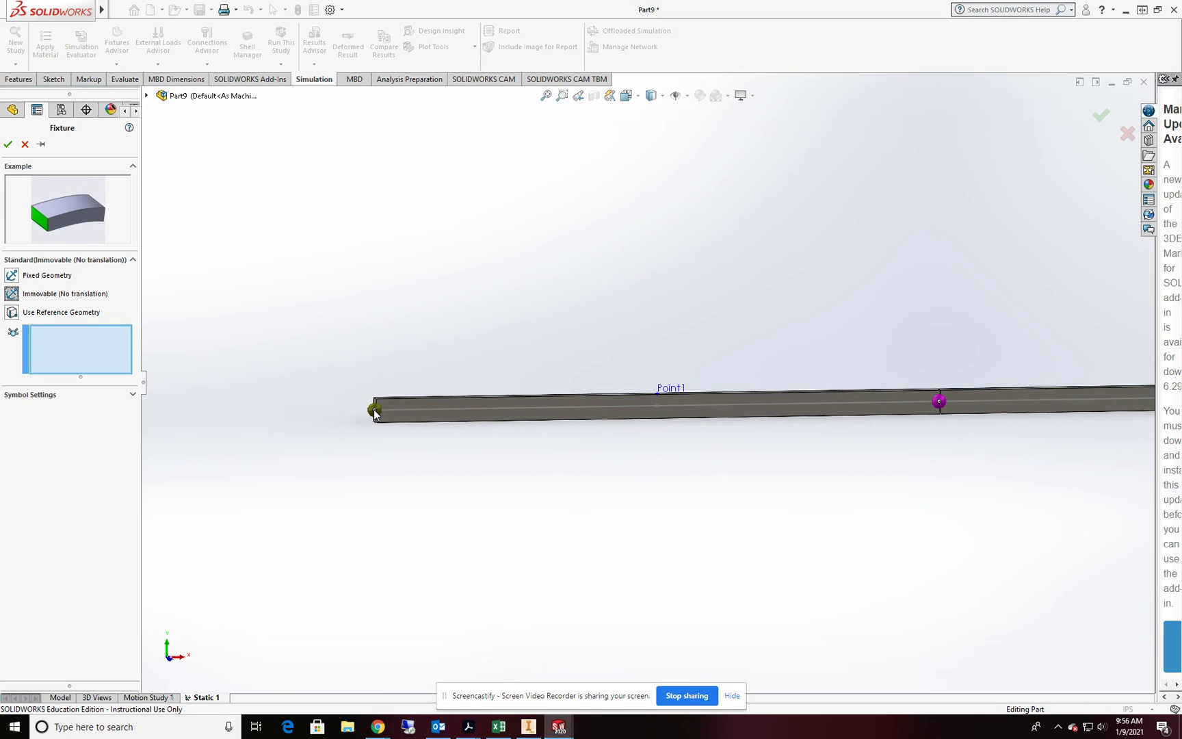
click(375, 411)
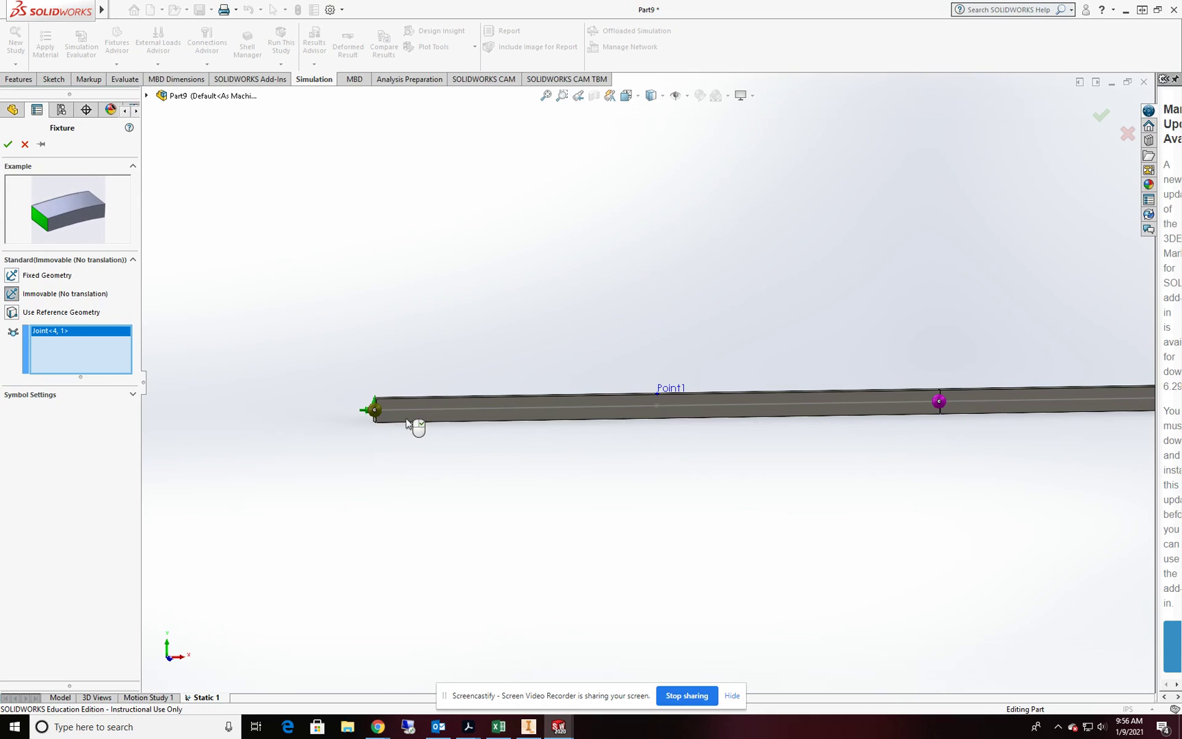
click(8, 143)
- Start a Use Reference Geometry fixture on the right-end joint, referenced to Front Plane
key(z)
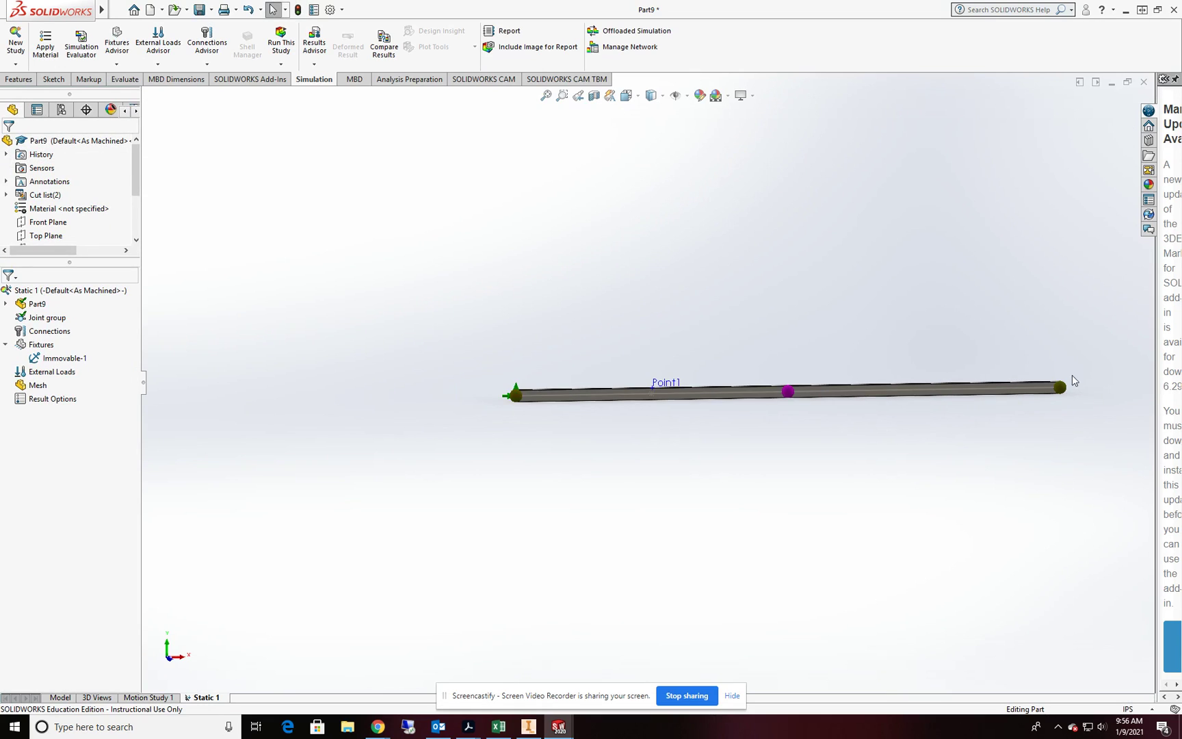
scroll(1098, 387, down, 5)
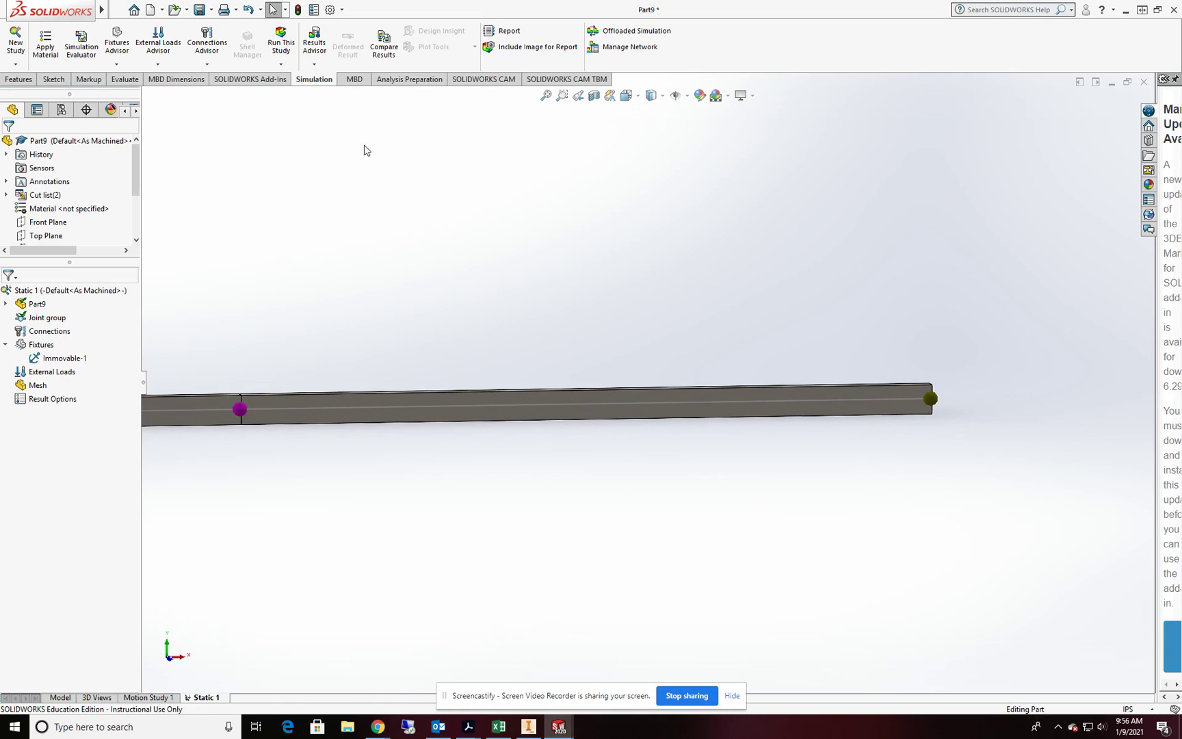
click(116, 64)
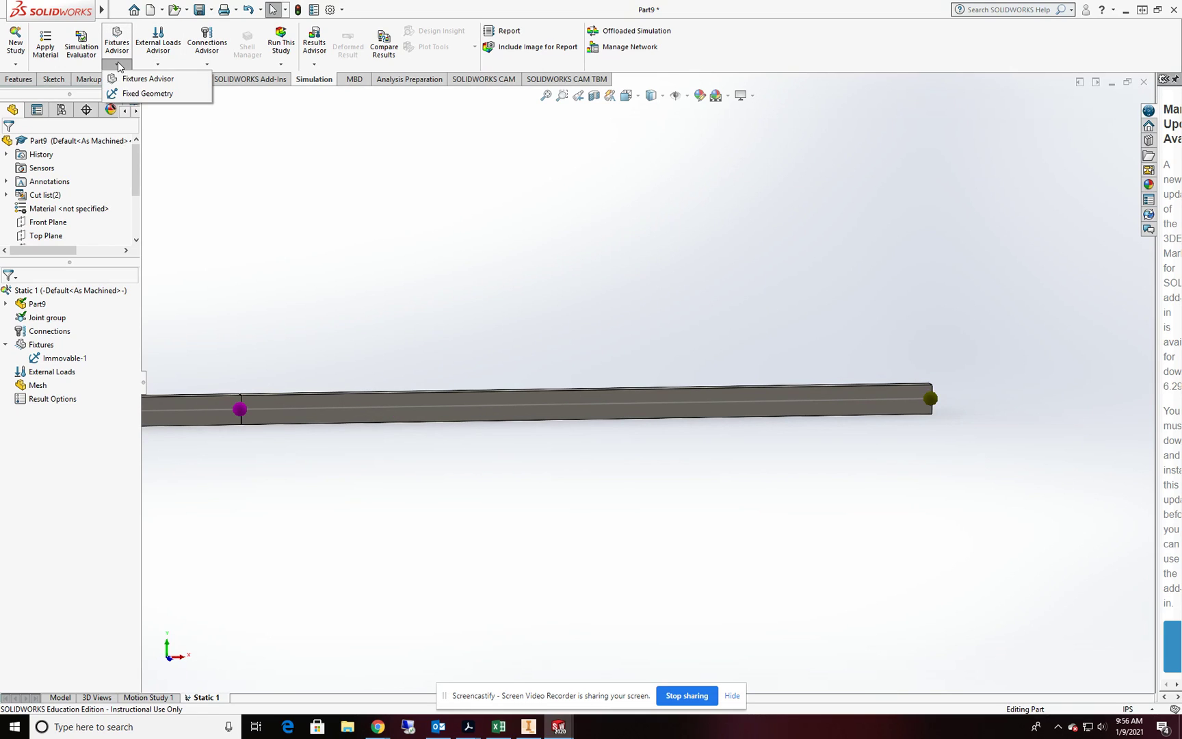
click(136, 95)
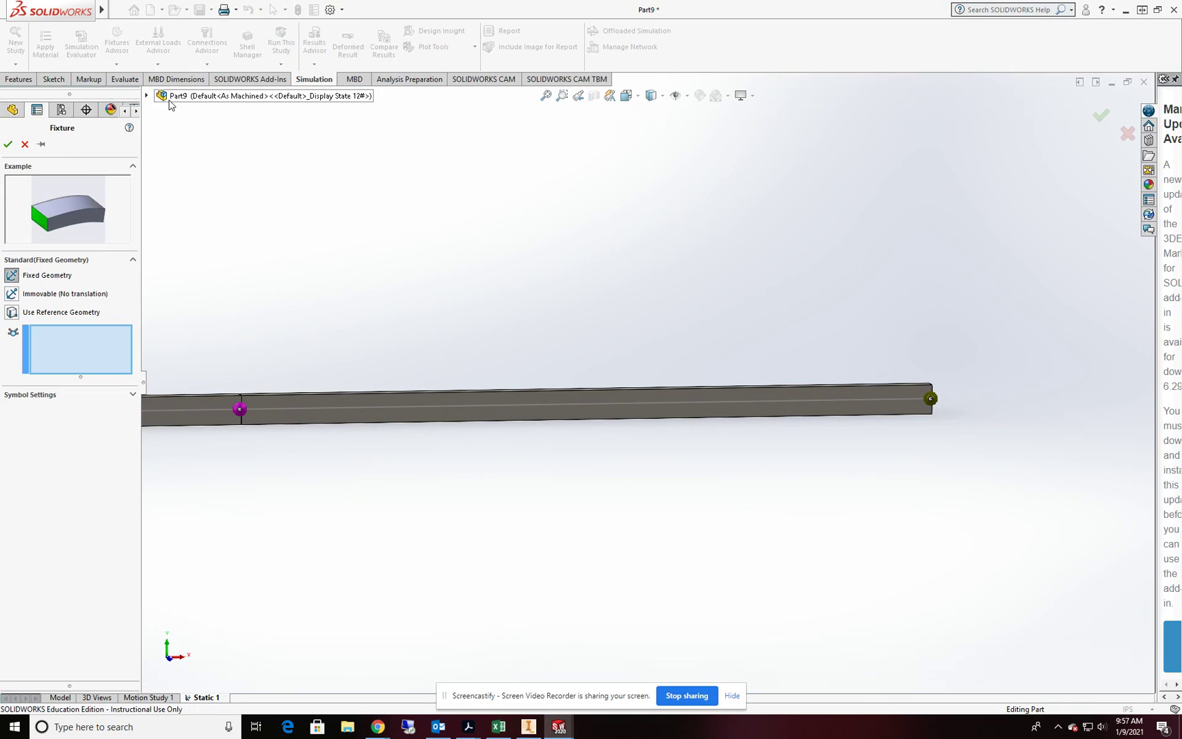
click(12, 313)
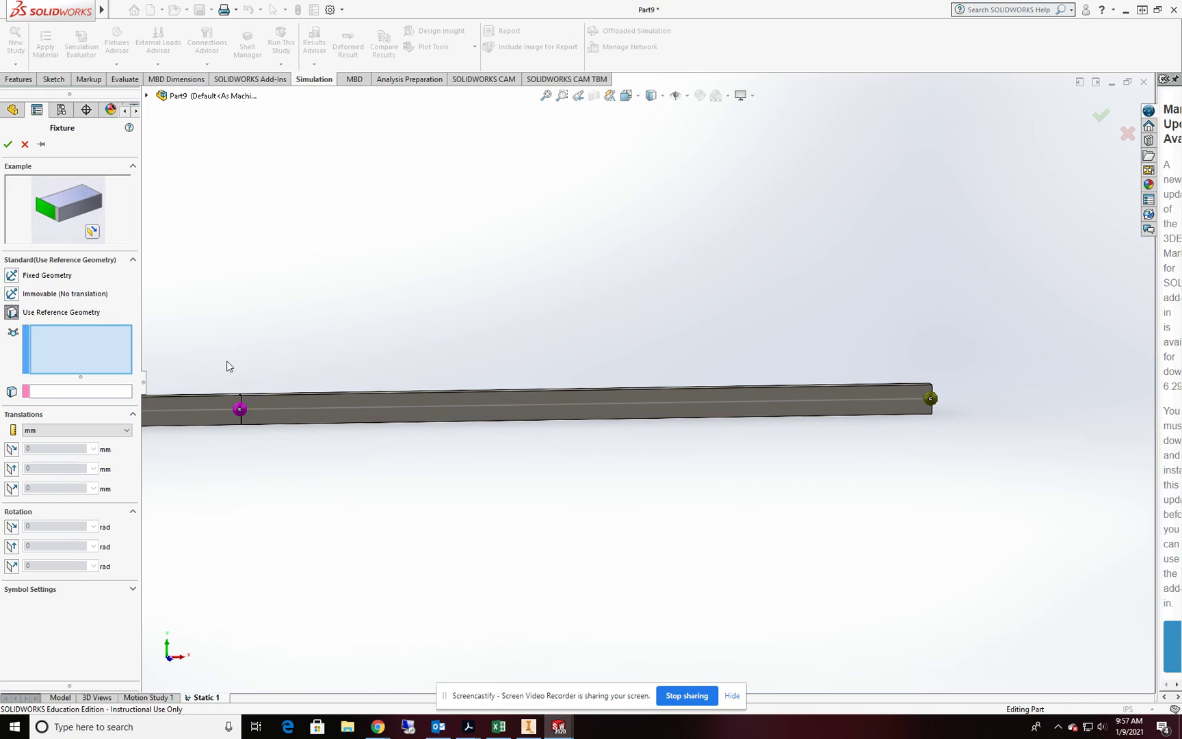
click(930, 399)
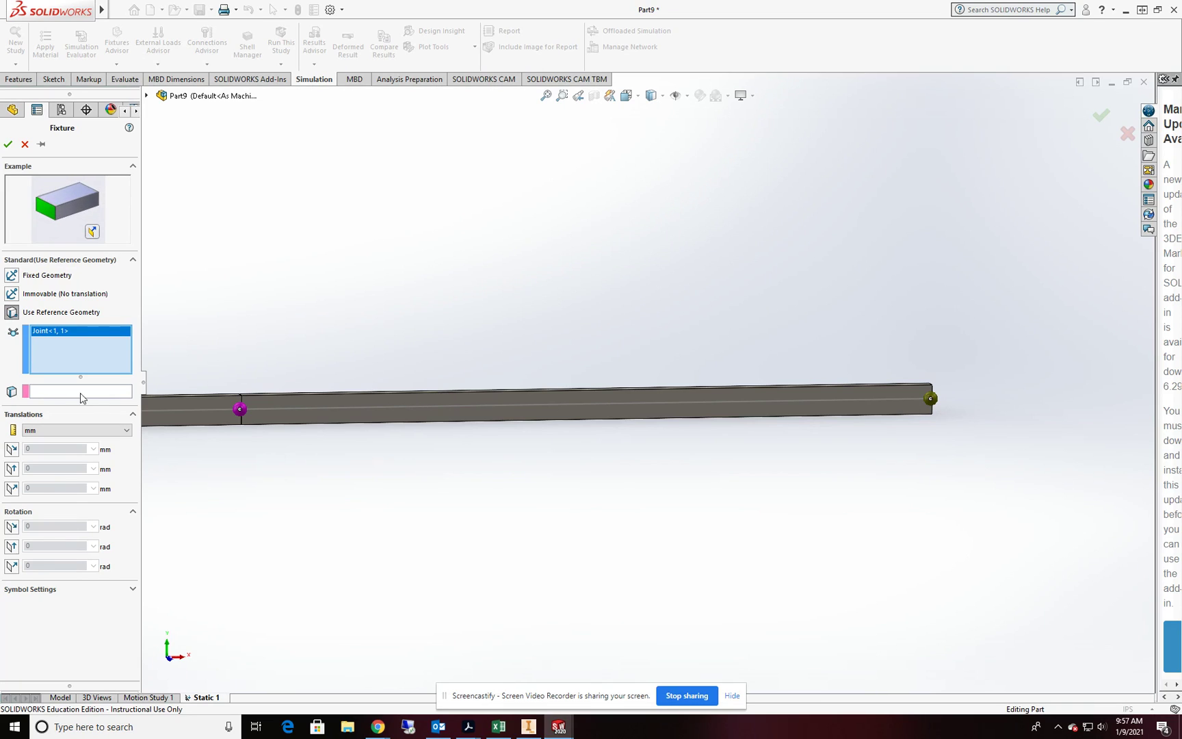
click(147, 97)
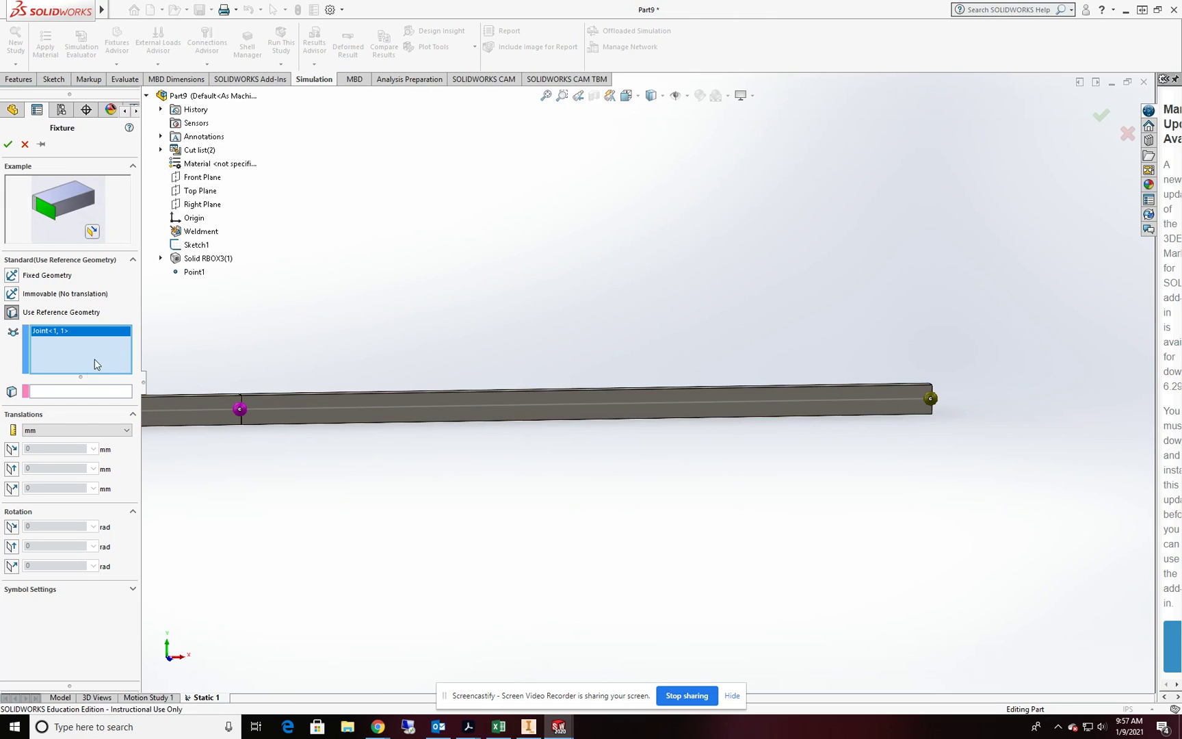
click(77, 391)
click(186, 176)
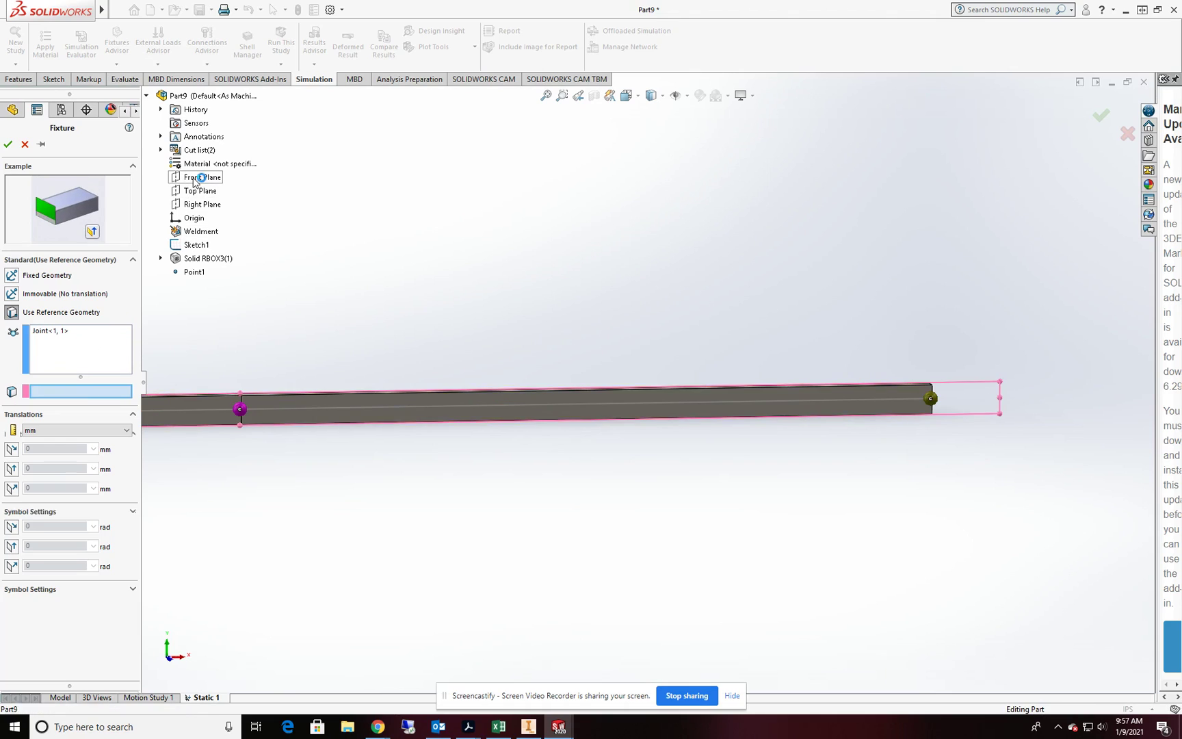
- Hold translation at 0 in along Plane Dir 2 and the third direction, then confirm the fixture
click(74, 430)
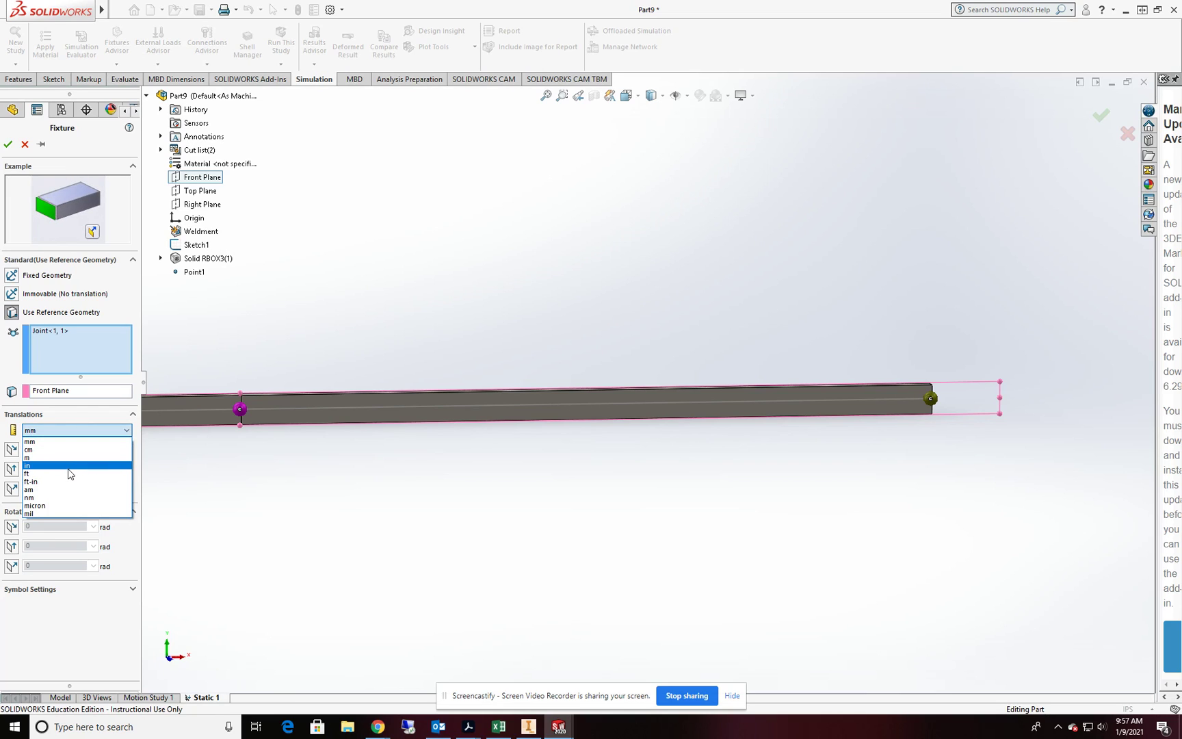
click(70, 466)
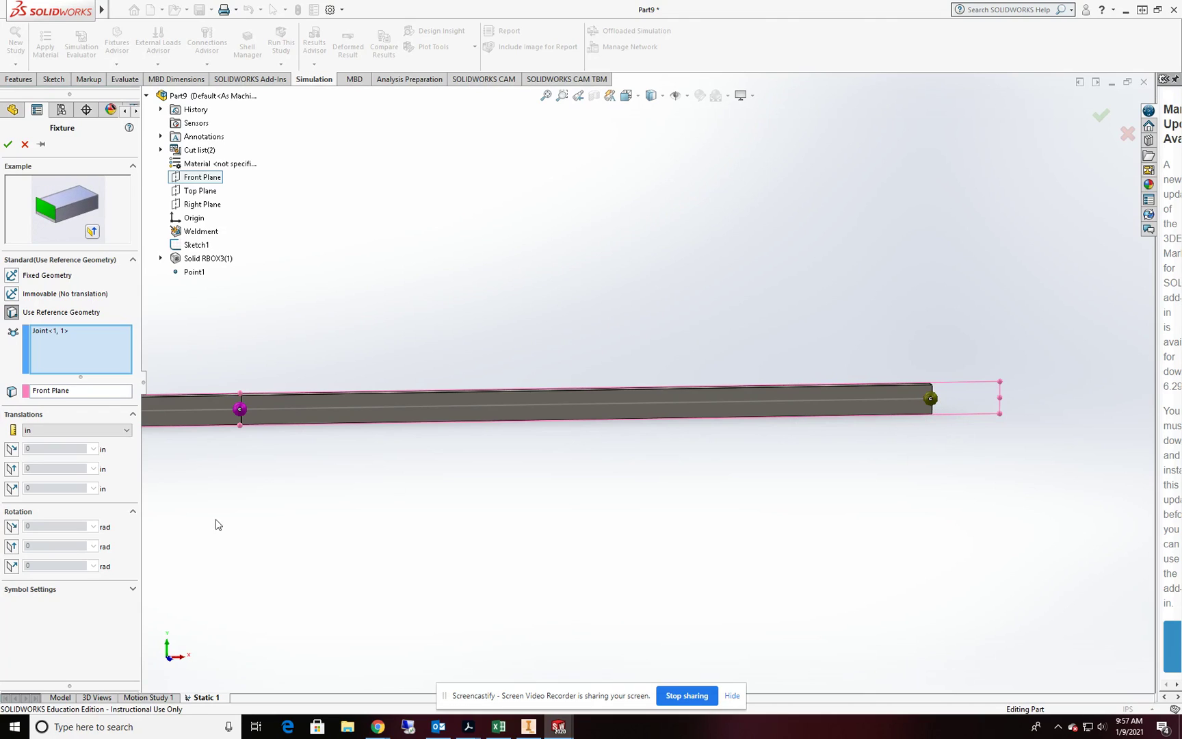
click(10, 469)
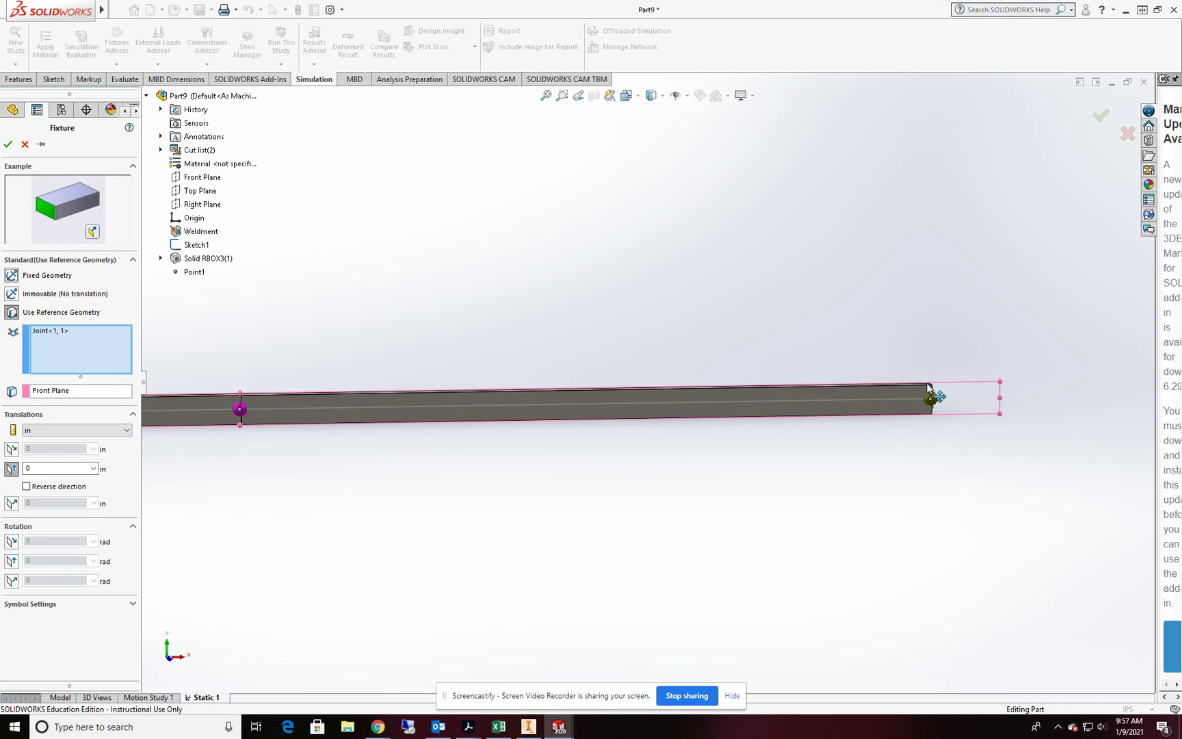
scroll(929, 397, up, 1)
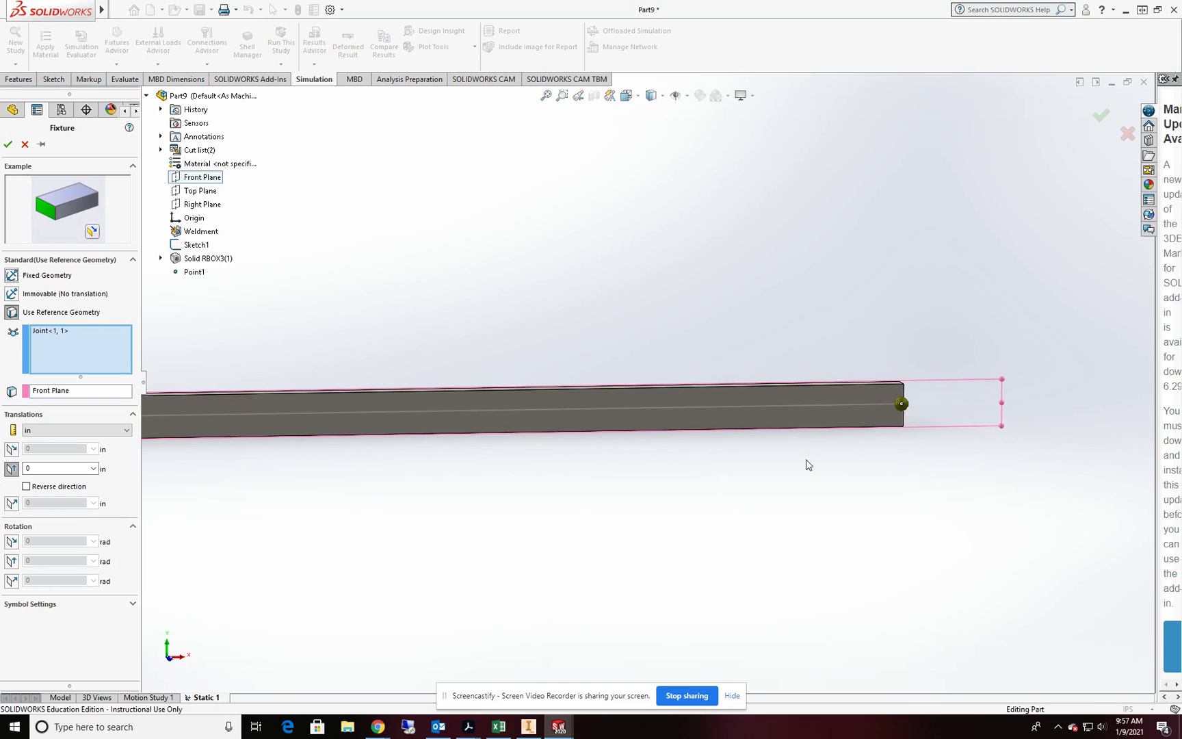
middle_drag(806, 458, 874, 469)
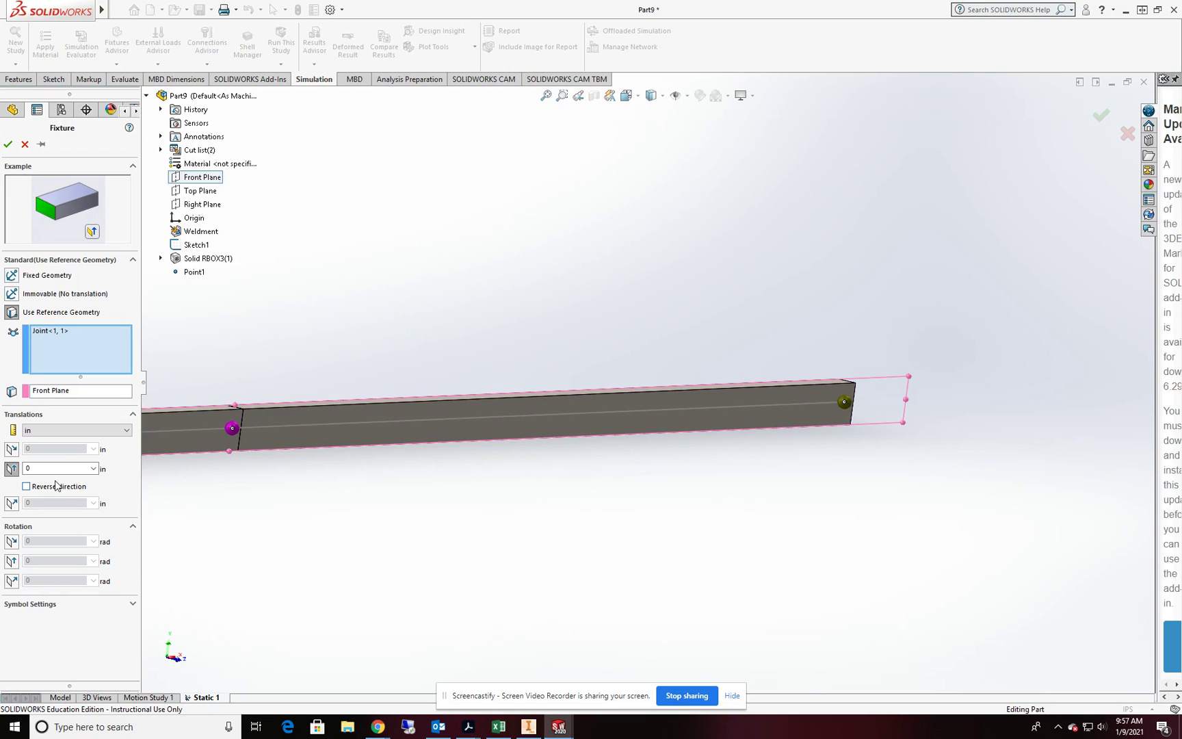
click(11, 504)
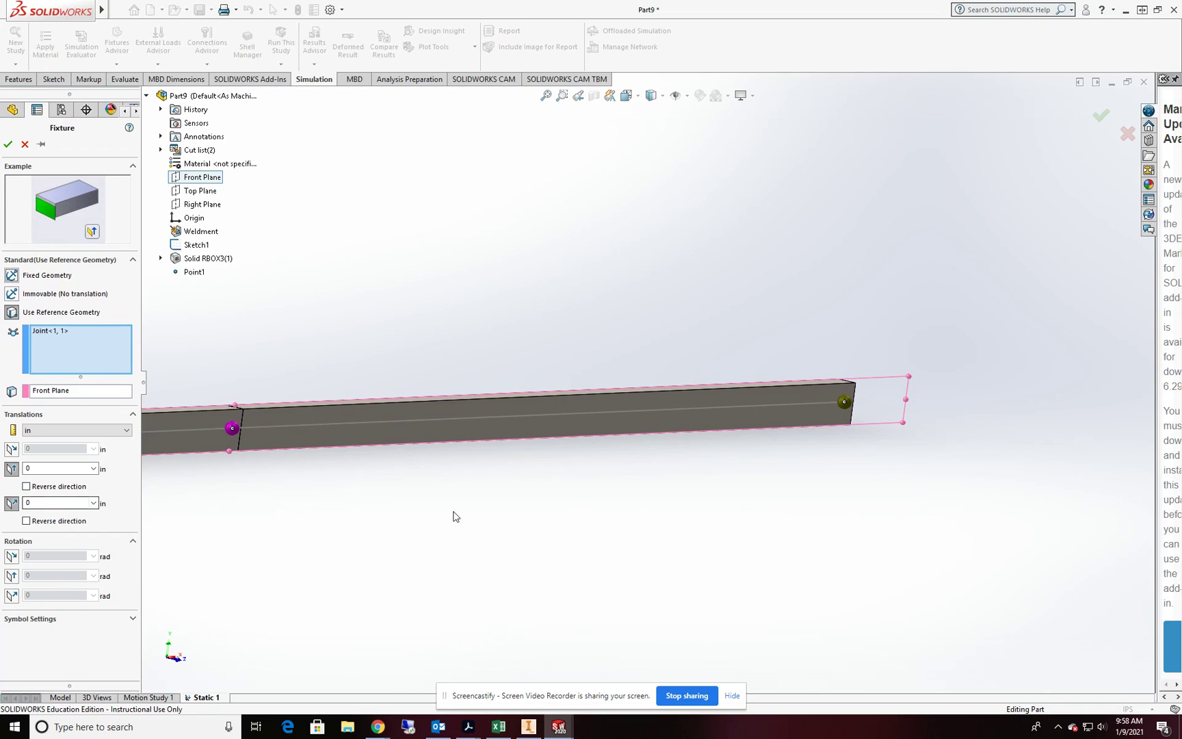
scroll(643, 513, up, 2)
scroll(616, 492, up, 2)
scroll(602, 476, down, 1)
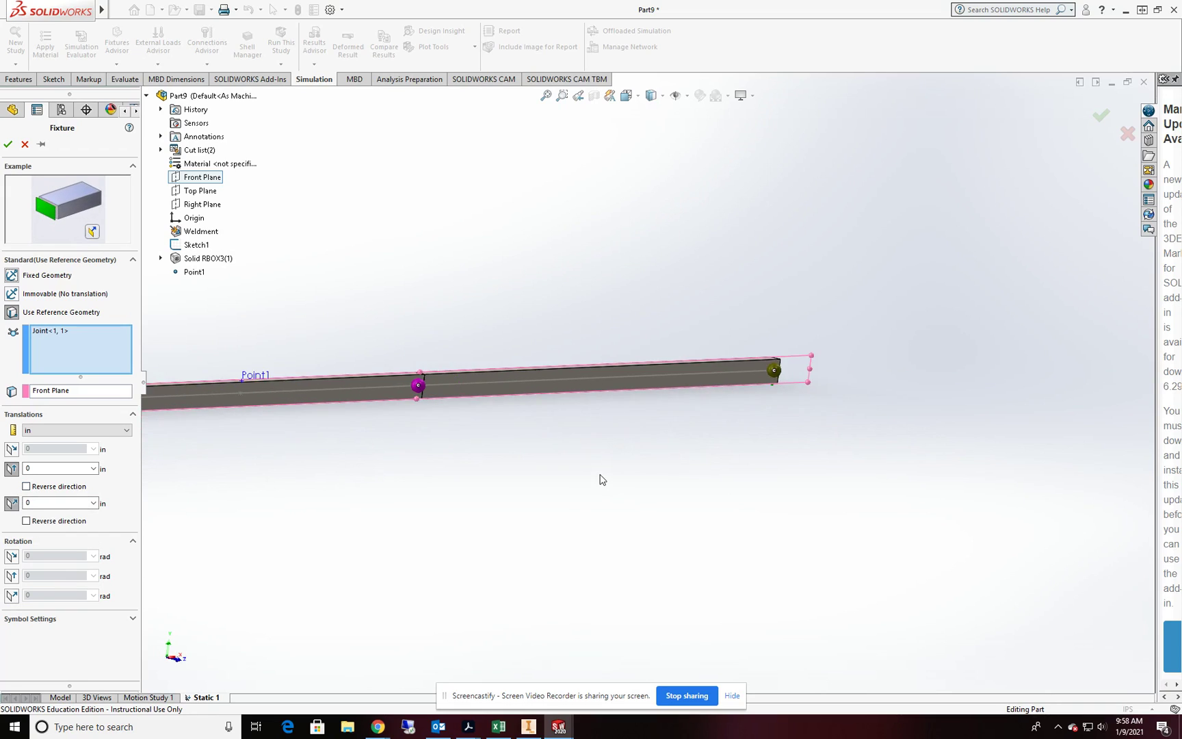
scroll(599, 450, up, 1)
scroll(499, 385, down, 5)
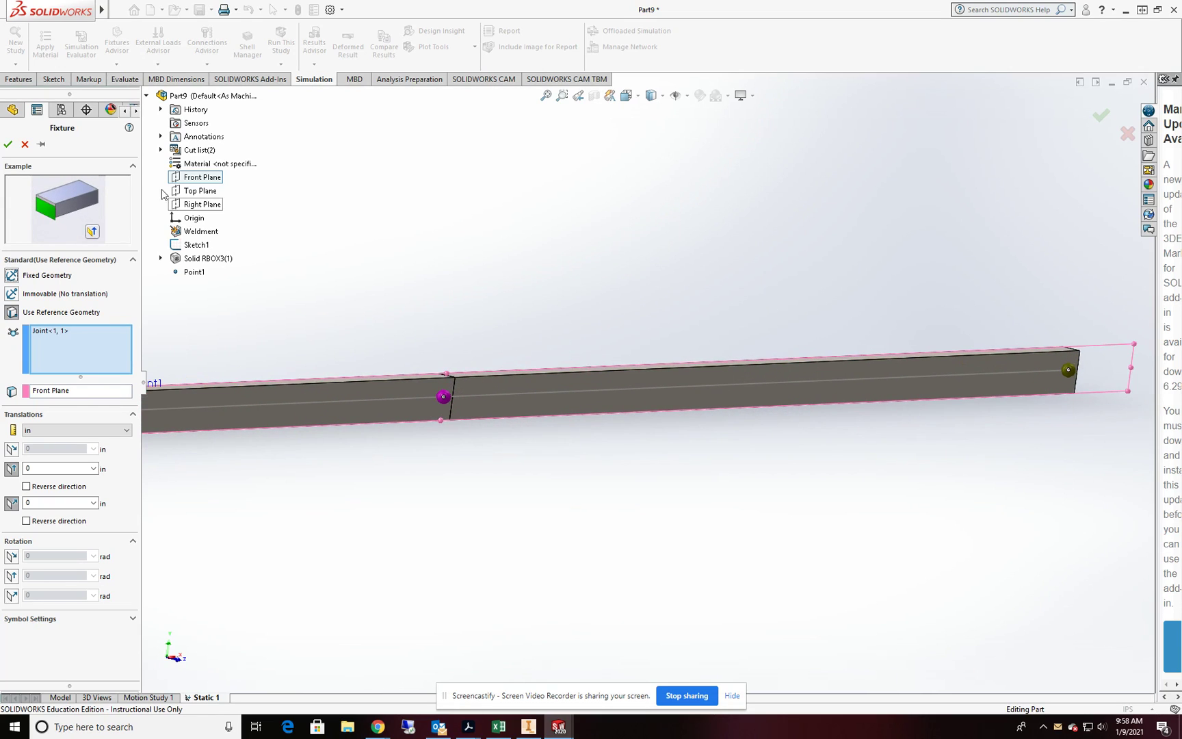
click(9, 144)
scroll(930, 370, up, 4)
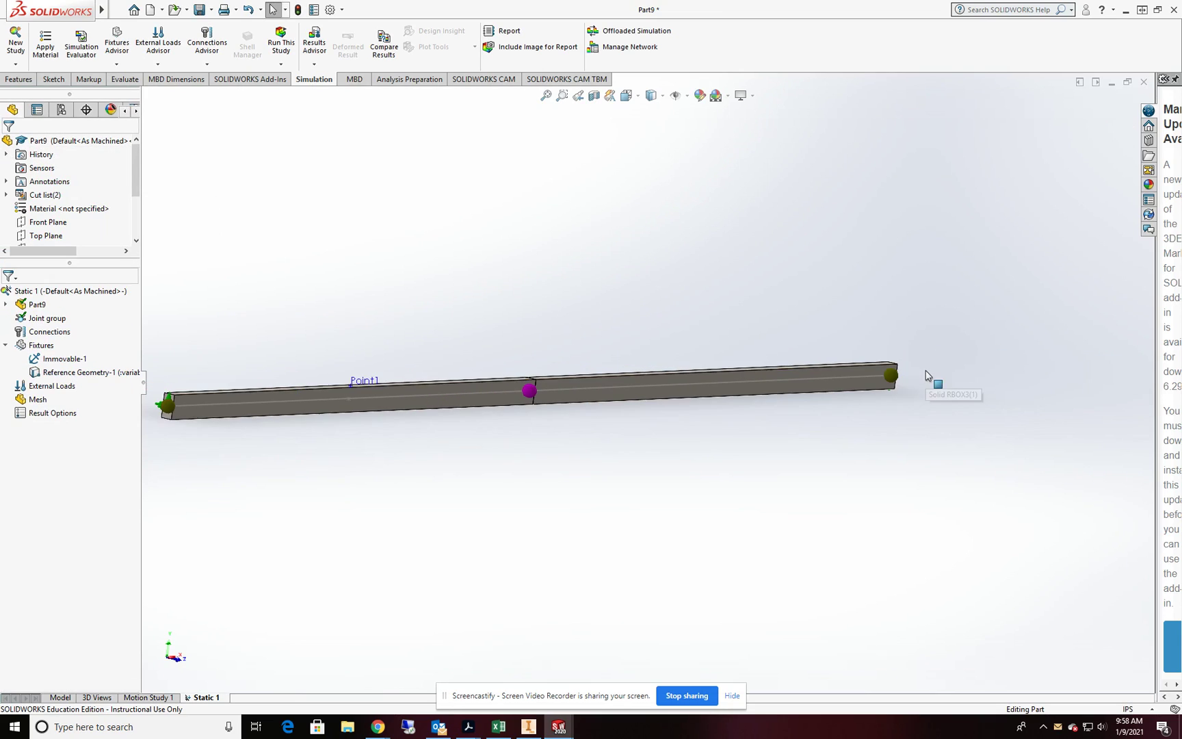
scroll(910, 386, down, 3)
scroll(711, 378, up, 1)
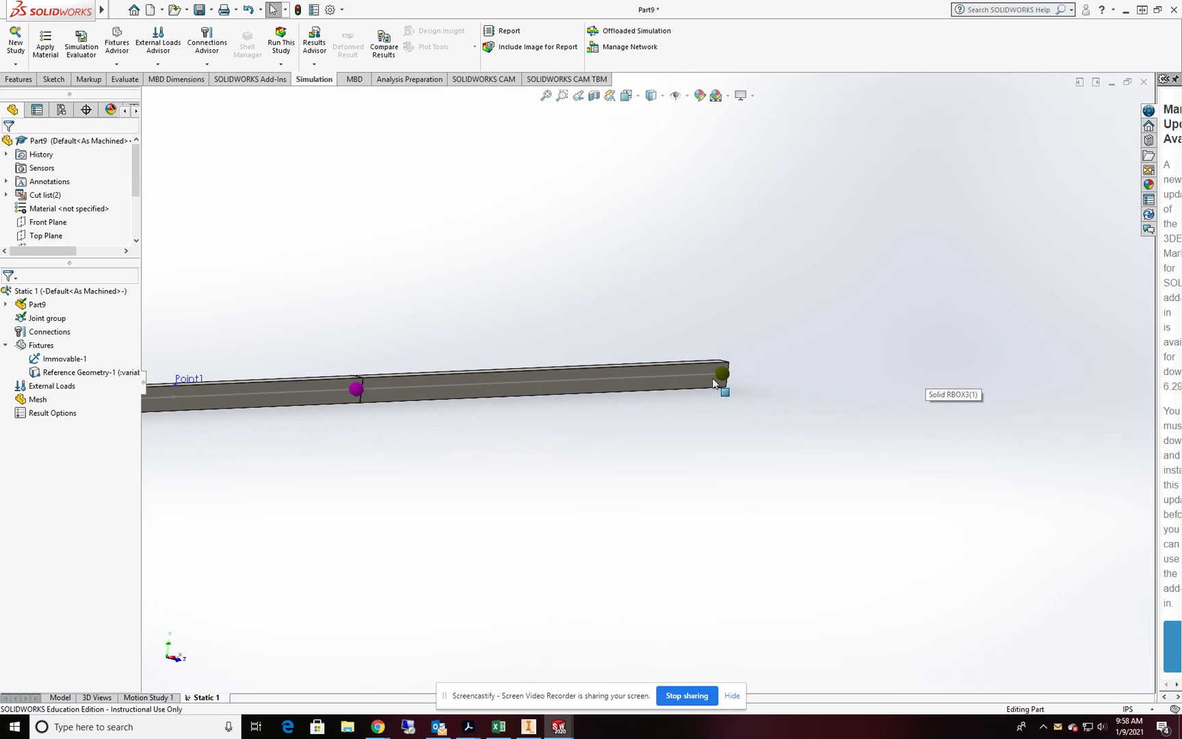
middle_drag(725, 387, 557, 435)
scroll(558, 435, up, 2)
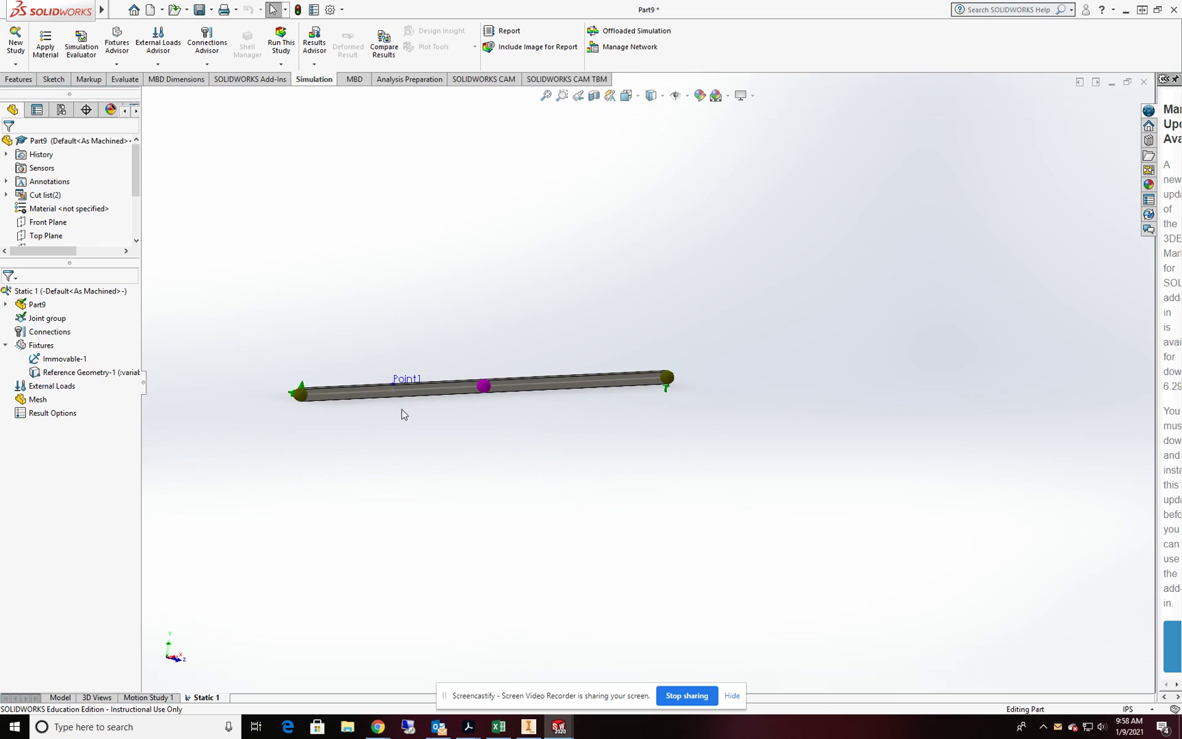
scroll(397, 409, down, 5)
scroll(698, 342, up, 2)
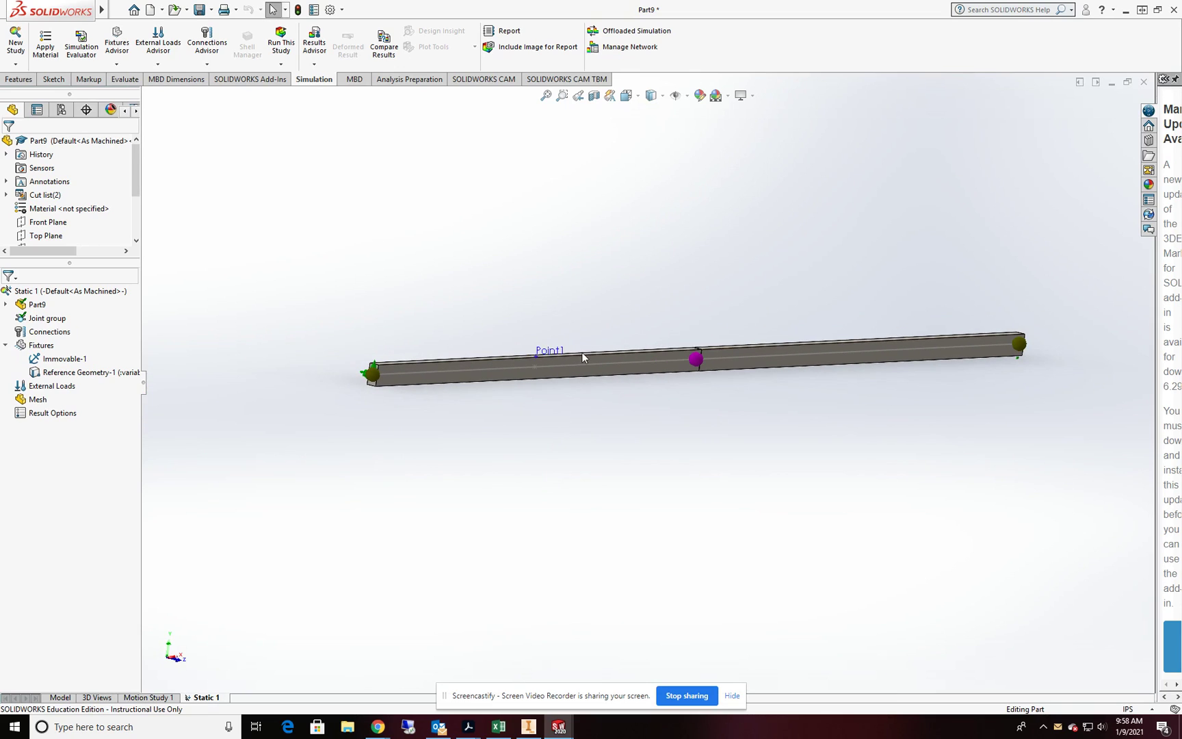
scroll(916, 290, down, 2)
scroll(526, 427, up, 2)
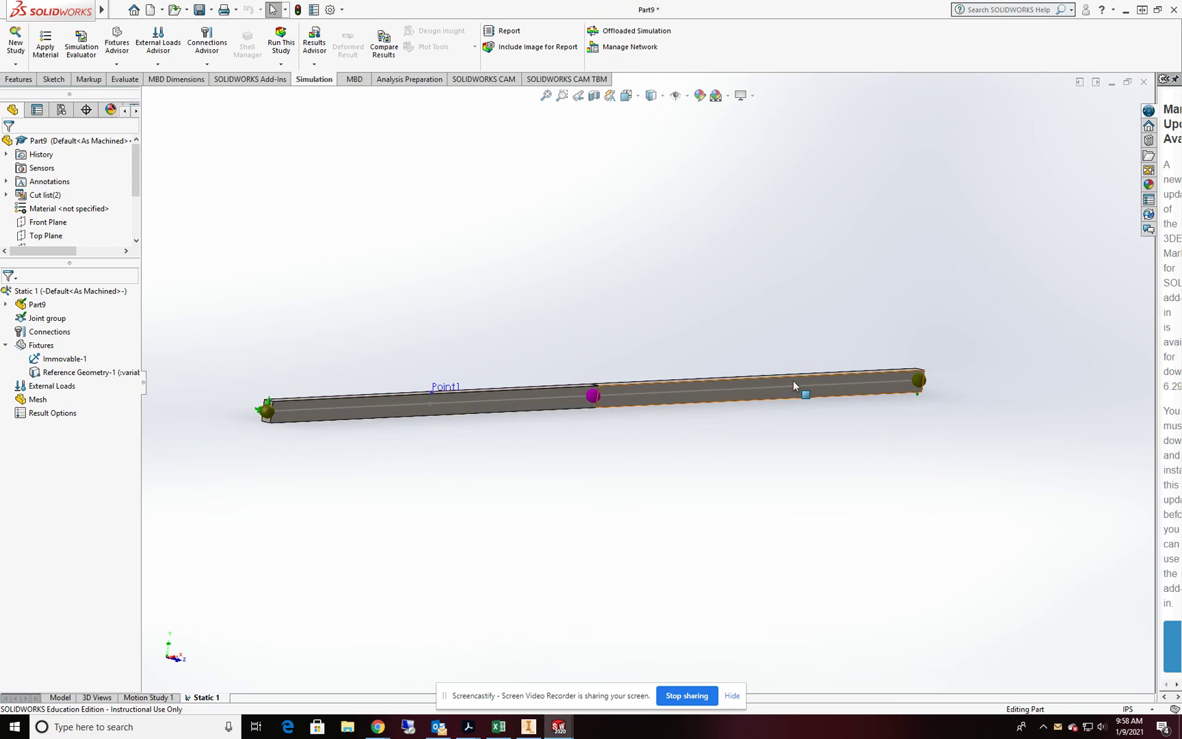
scroll(825, 375, down, 1)
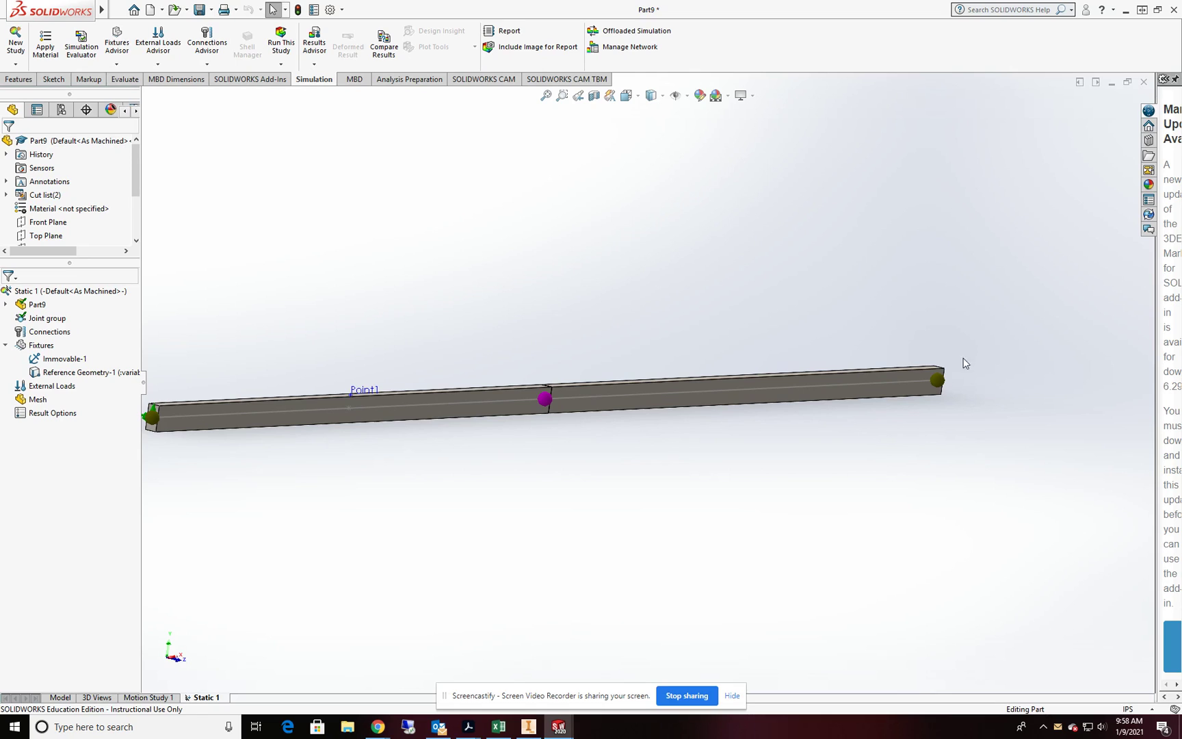
scroll(897, 299, up, 1)
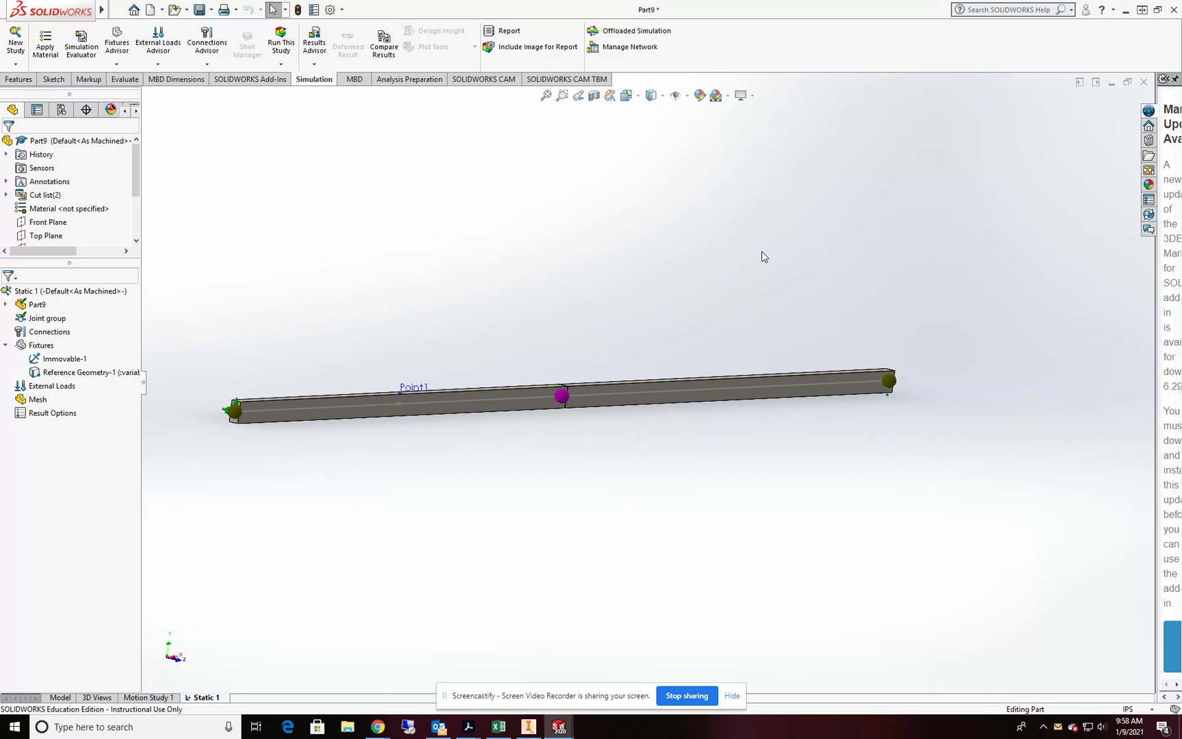
- Start a Force load at Point1 on the beam, directed relative to Front Plane
click(157, 64)
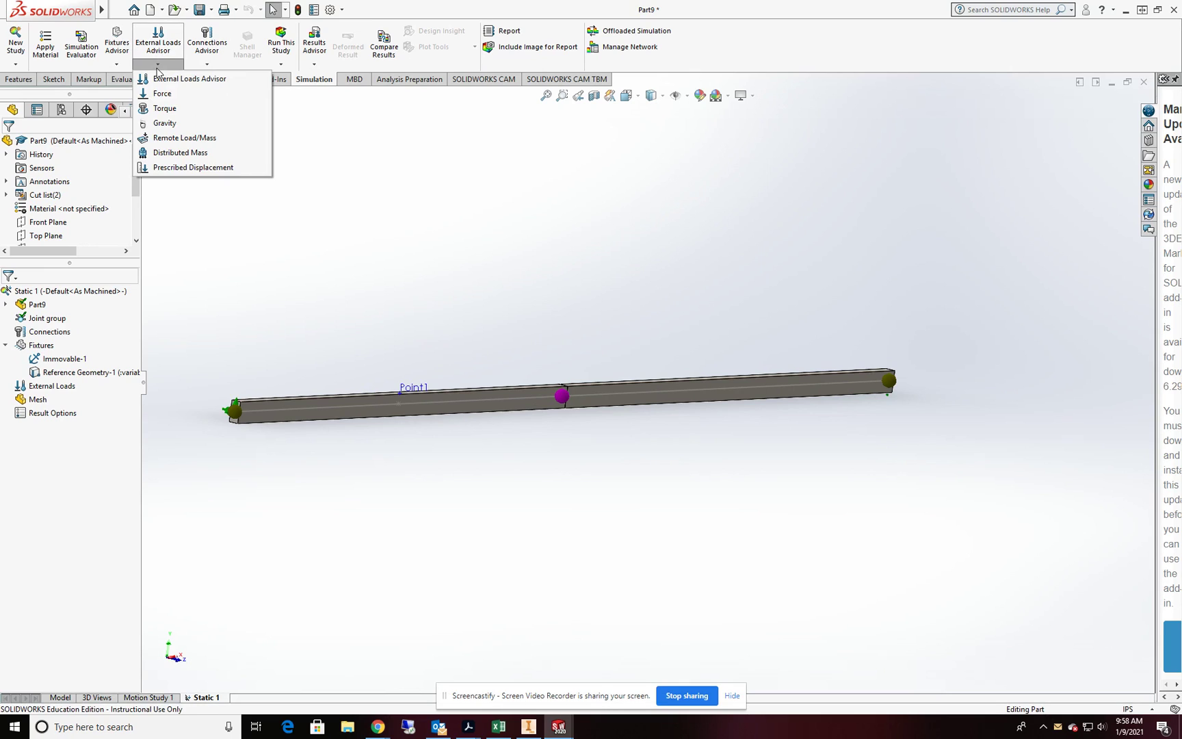
click(163, 94)
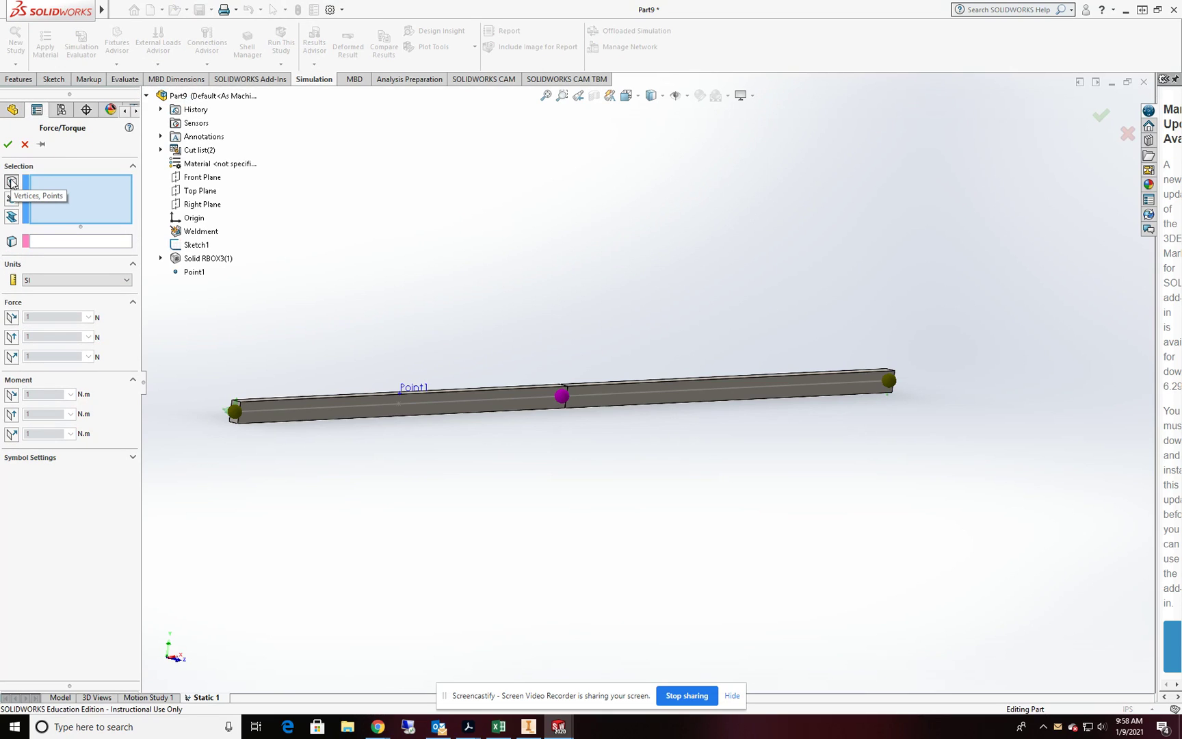
scroll(407, 393, down, 2)
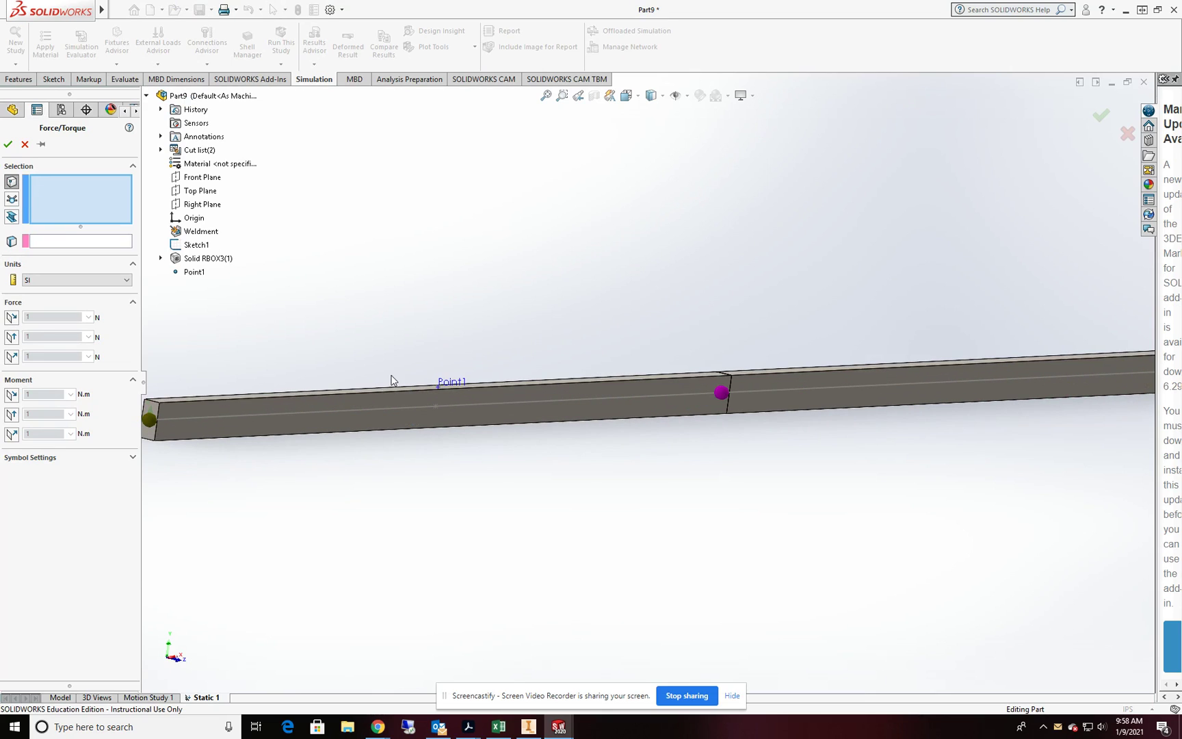
click(443, 388)
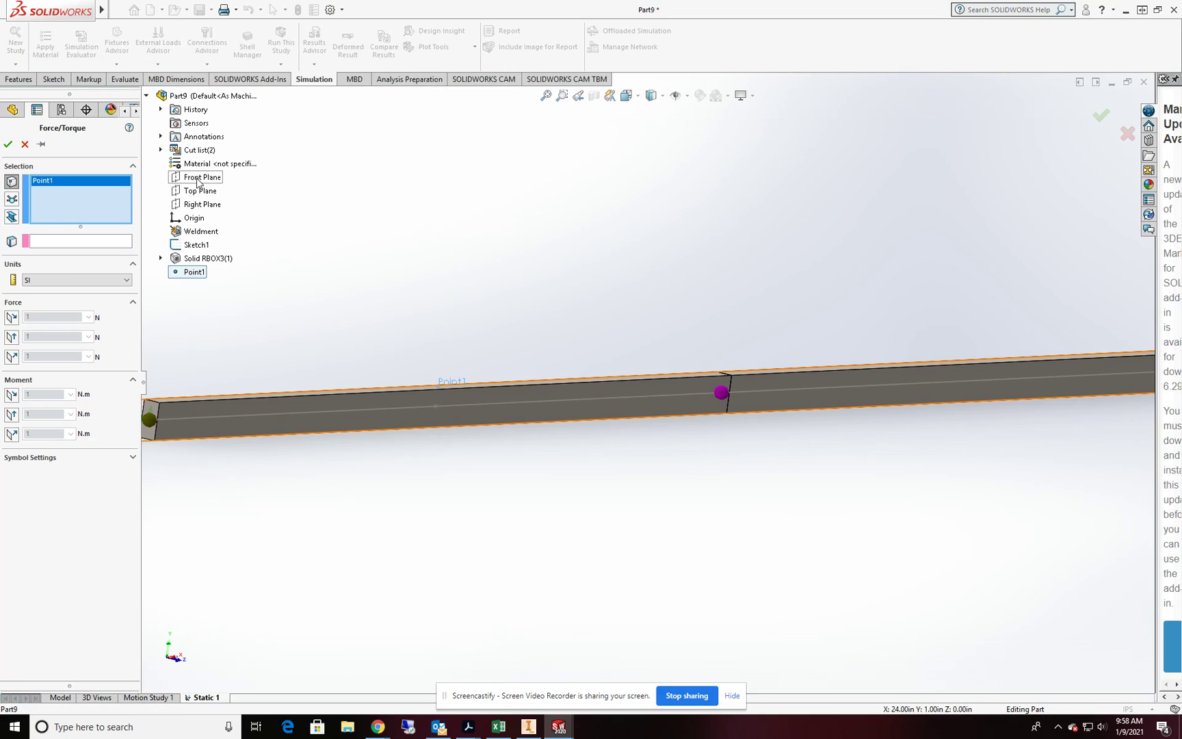
click(55, 282)
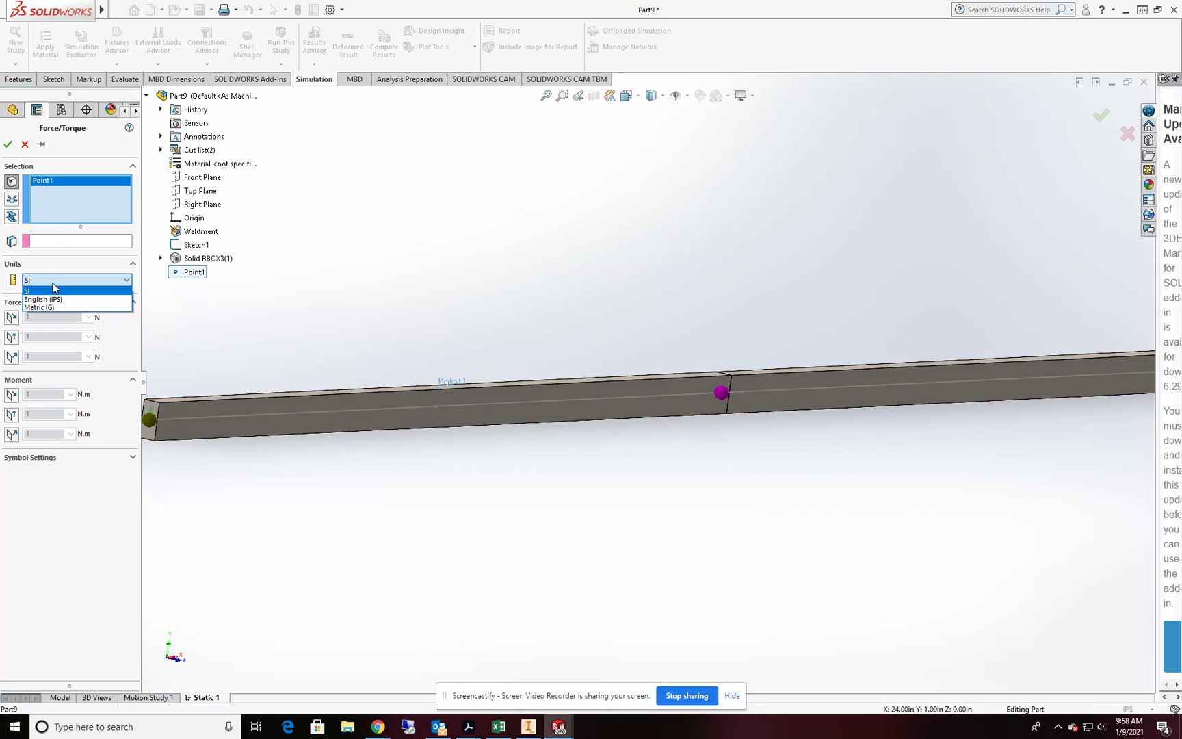
click(69, 249)
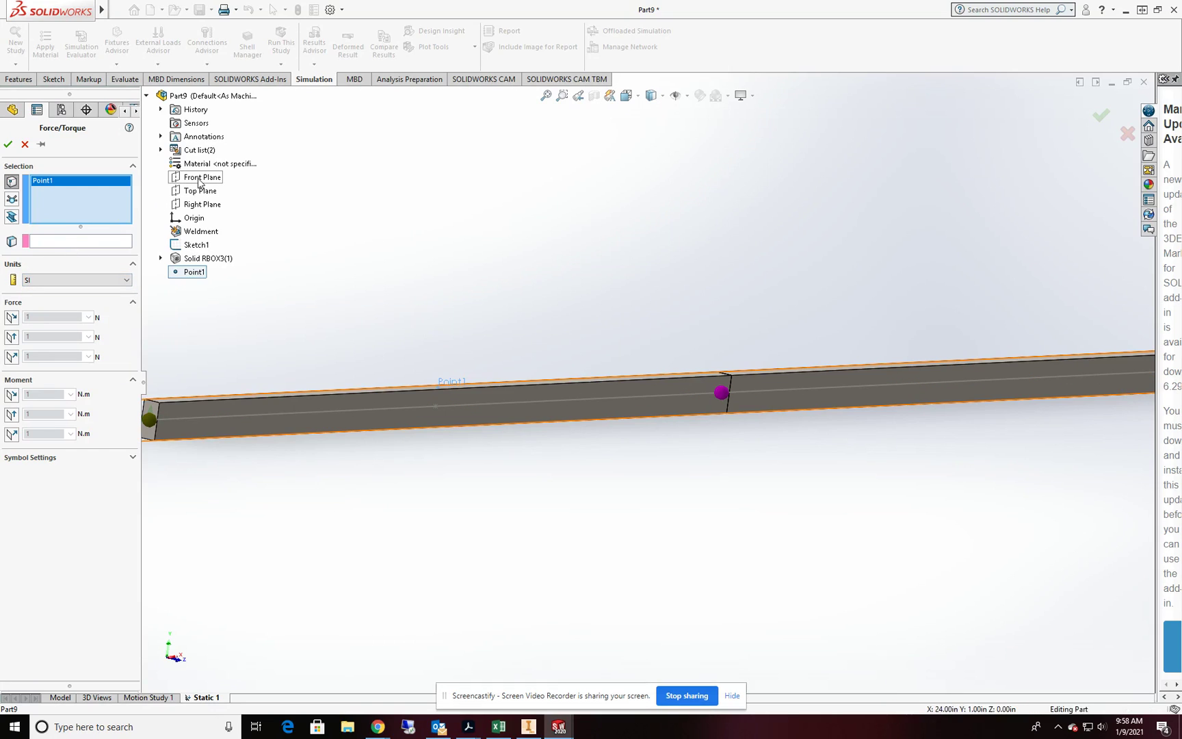
click(53, 241)
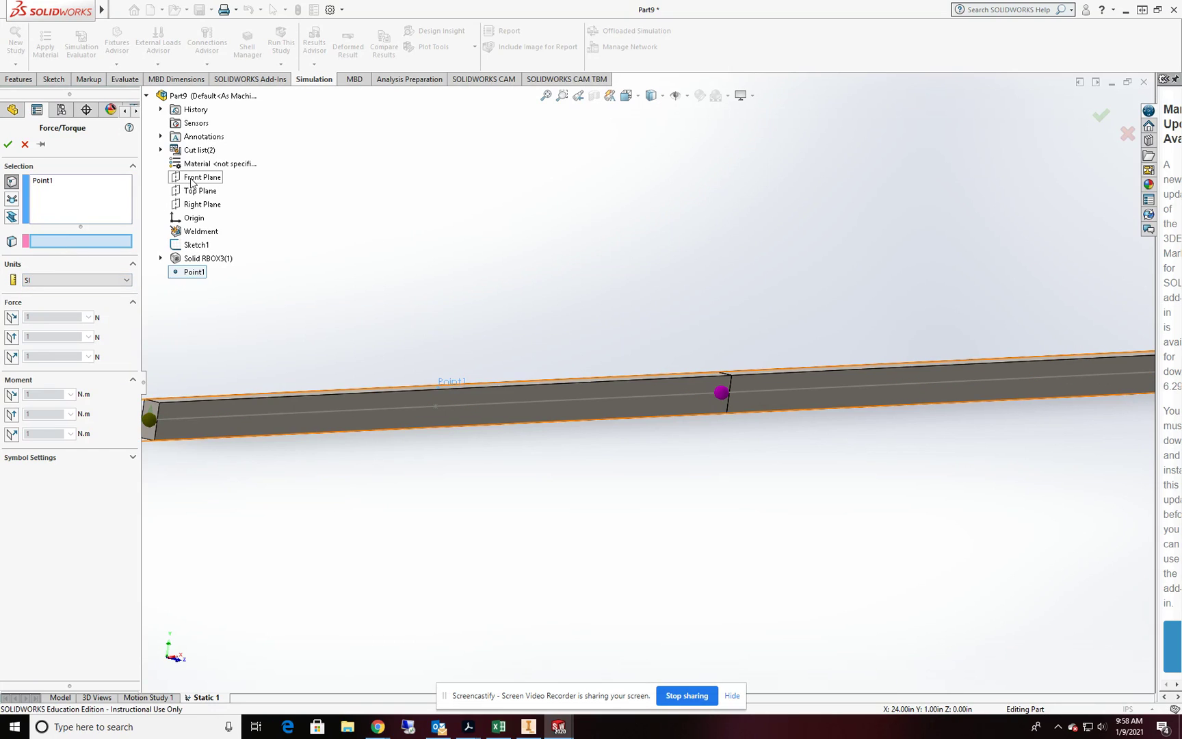
click(191, 179)
- Set the force to 500 lbf (English IPS) along Plane Dir 2, reversed downward, and confirm
click(49, 281)
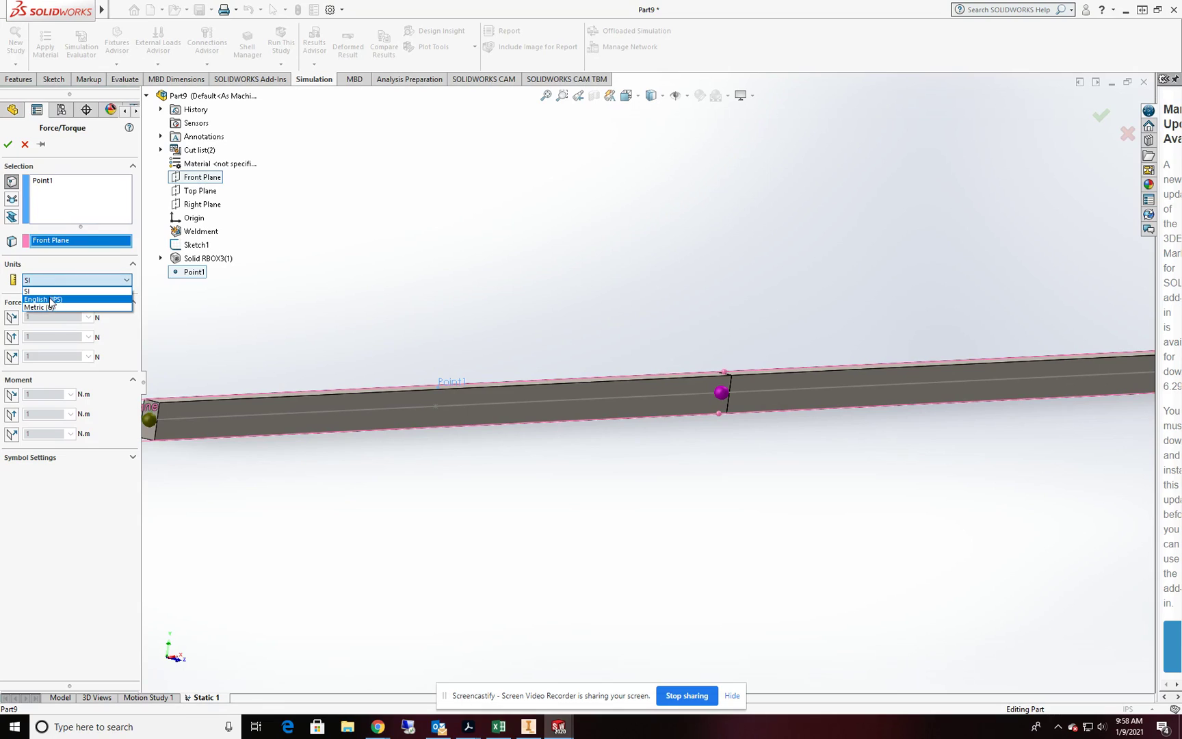
click(49, 299)
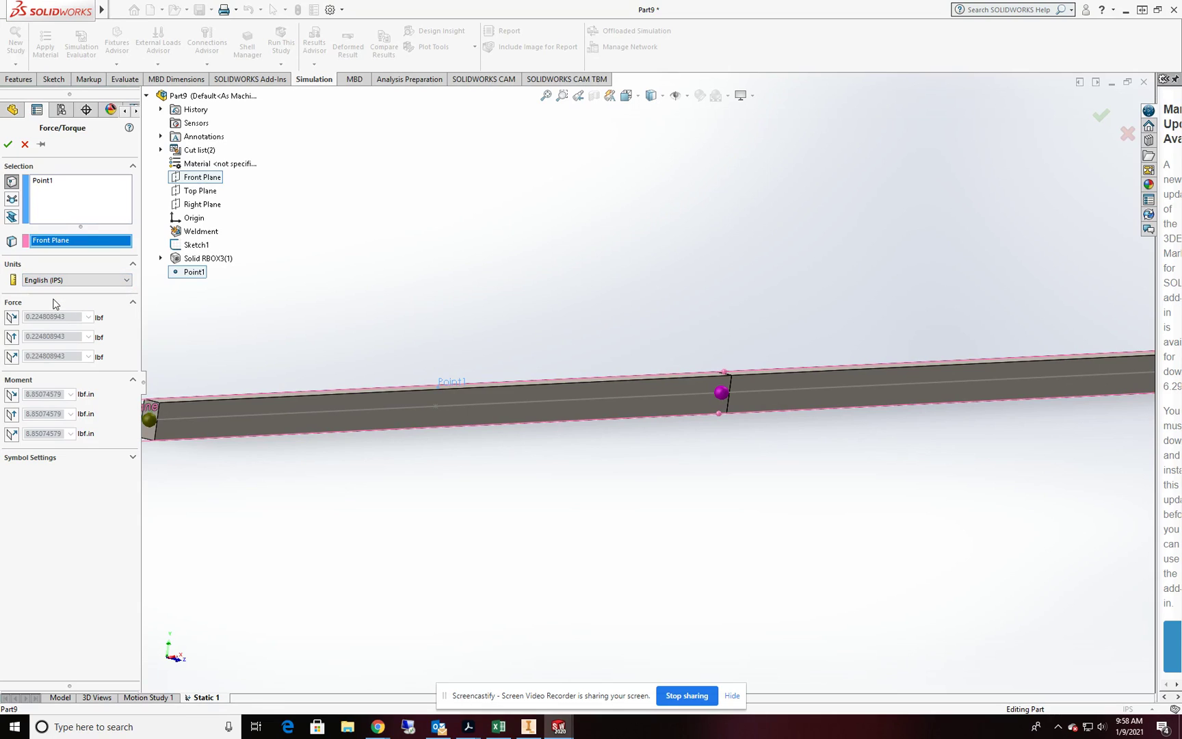
click(12, 336)
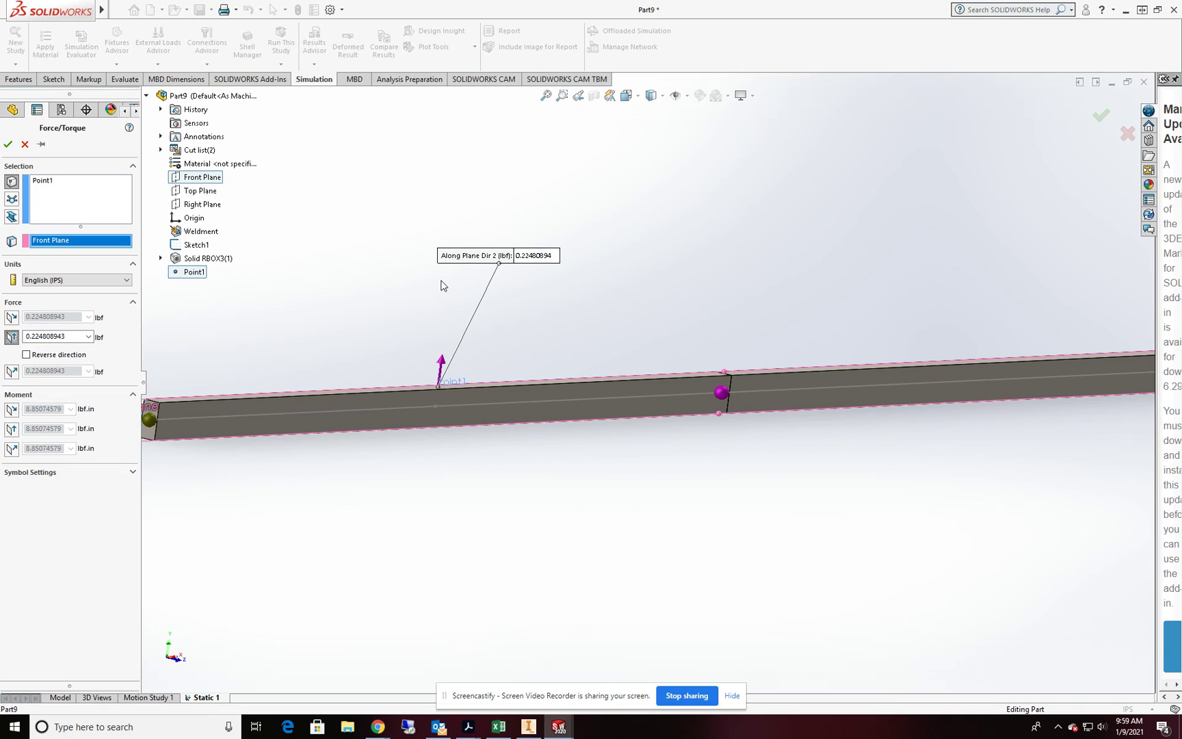
click(27, 355)
double_click(81, 336)
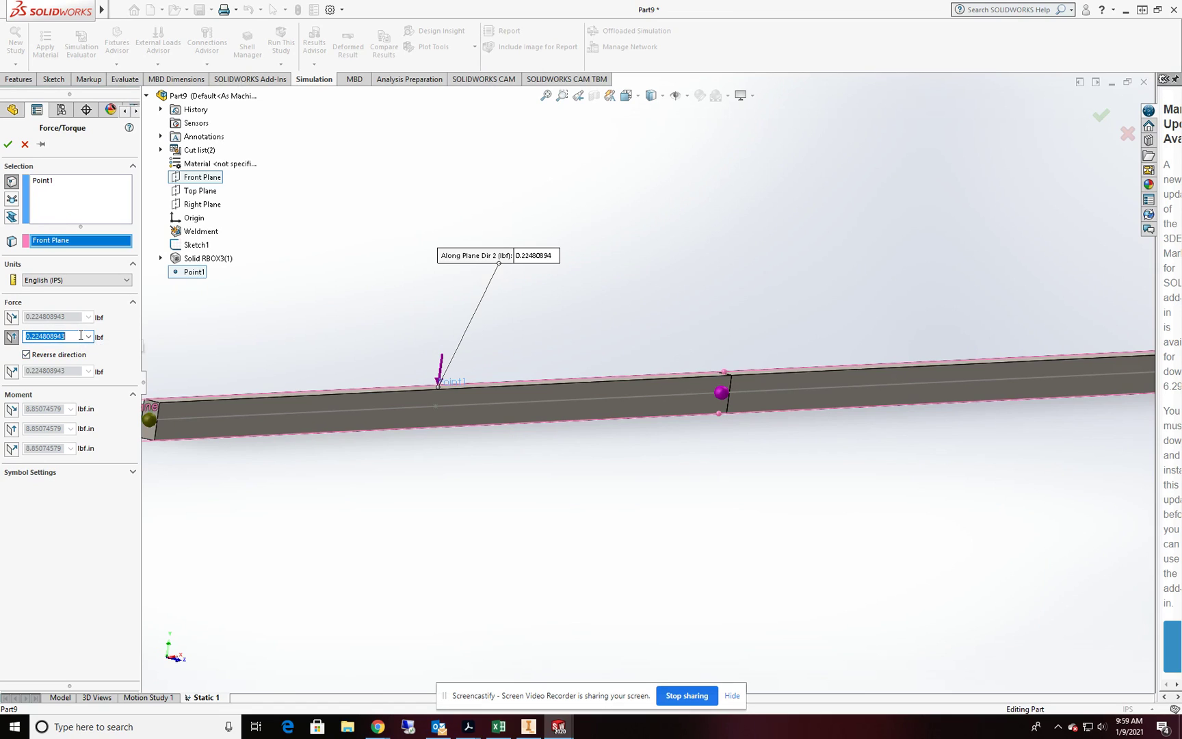
text(50)
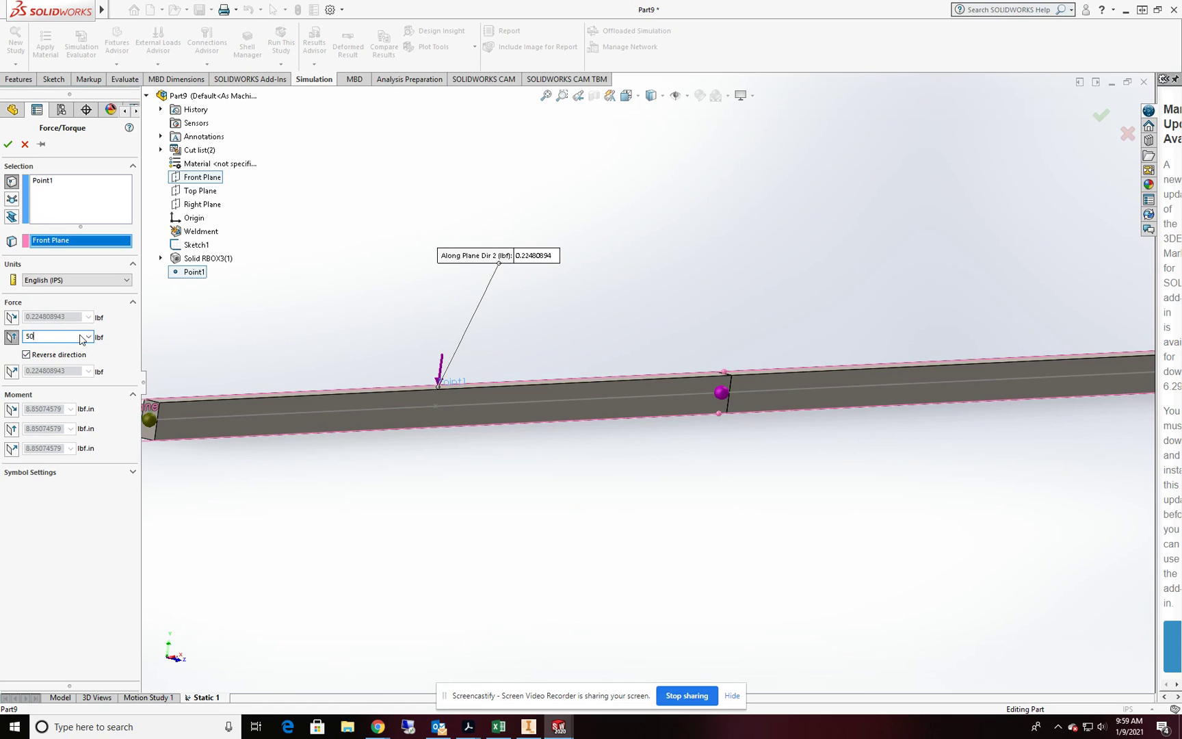
text(z)
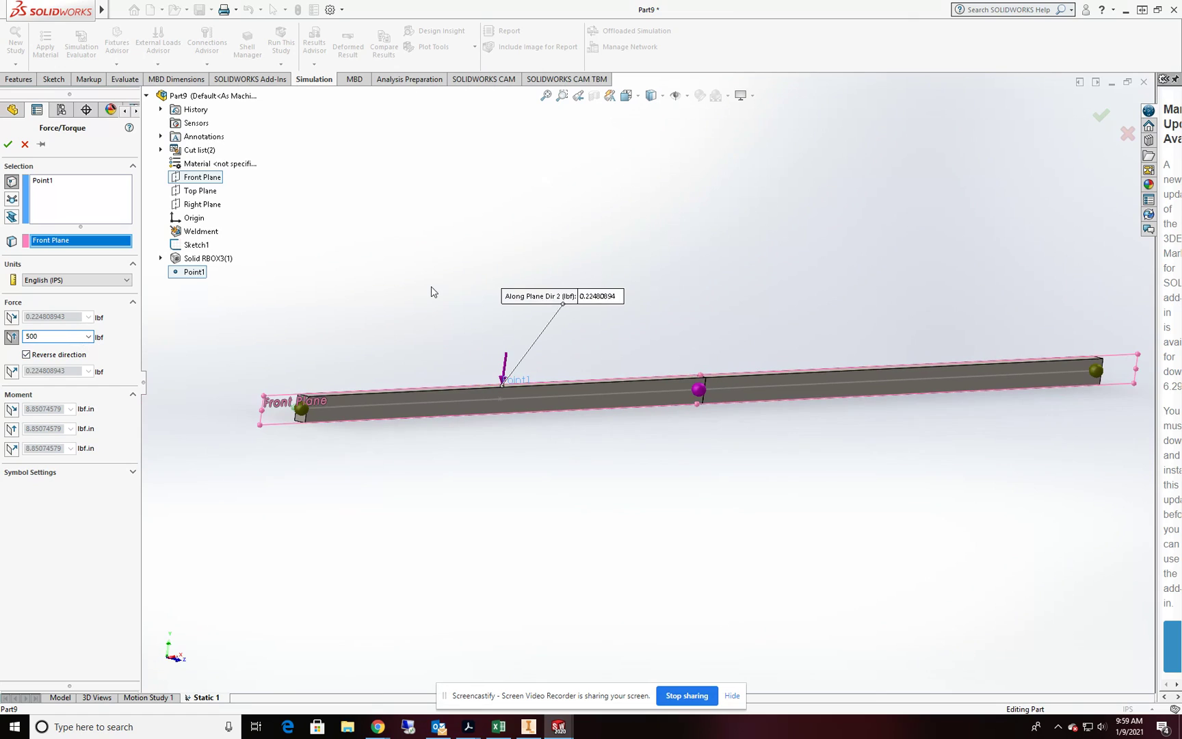
click(8, 145)
scroll(951, 373, up, 2)
scroll(960, 355, down, 2)
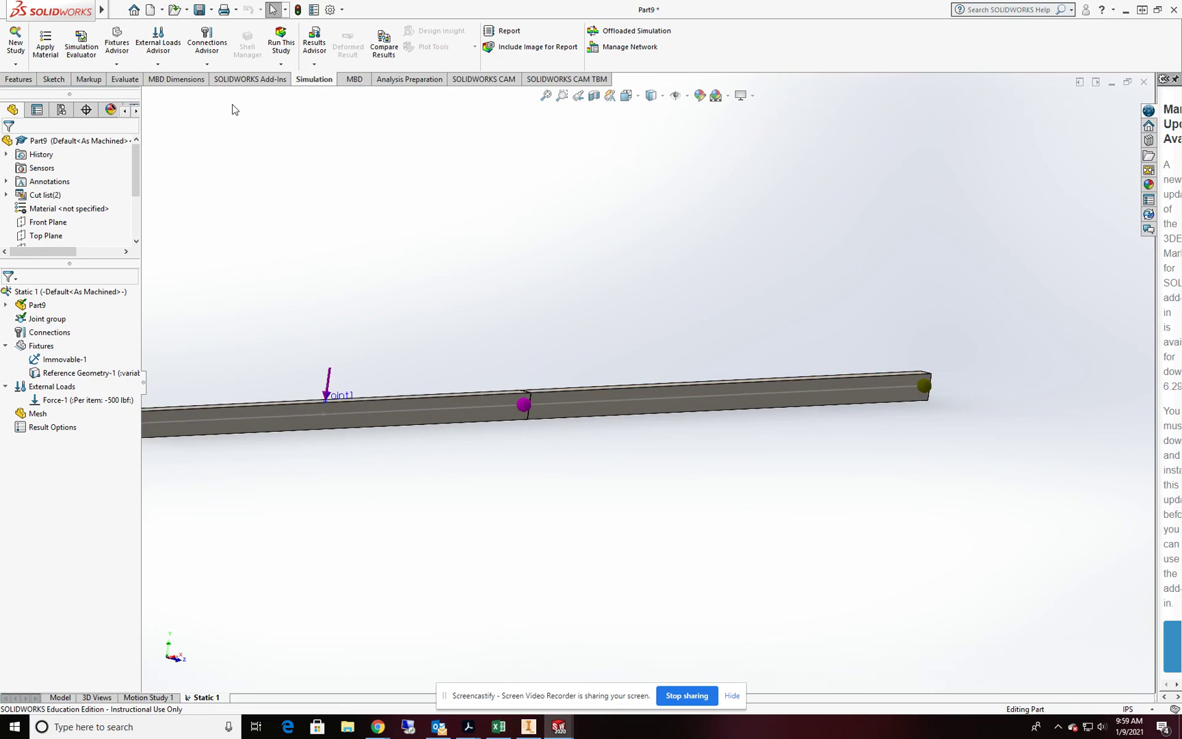
- Start a beam Force on the right beam segment, referenced to Front Plane
click(158, 63)
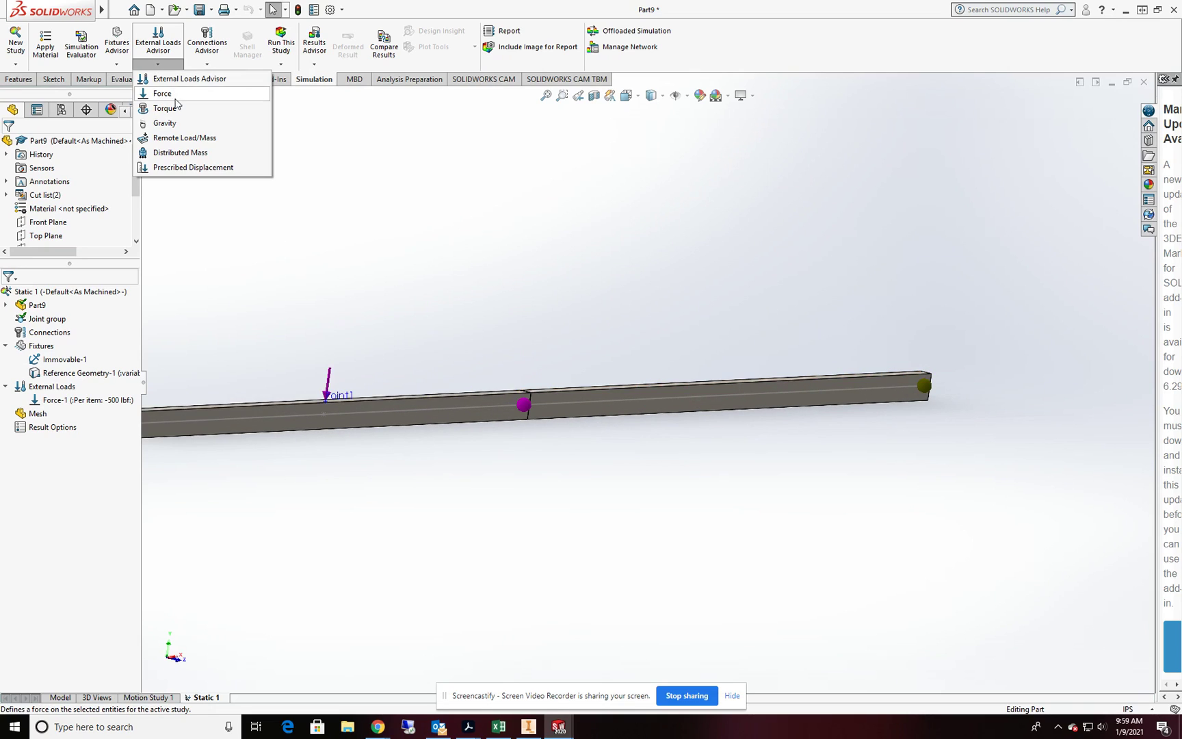
click(179, 95)
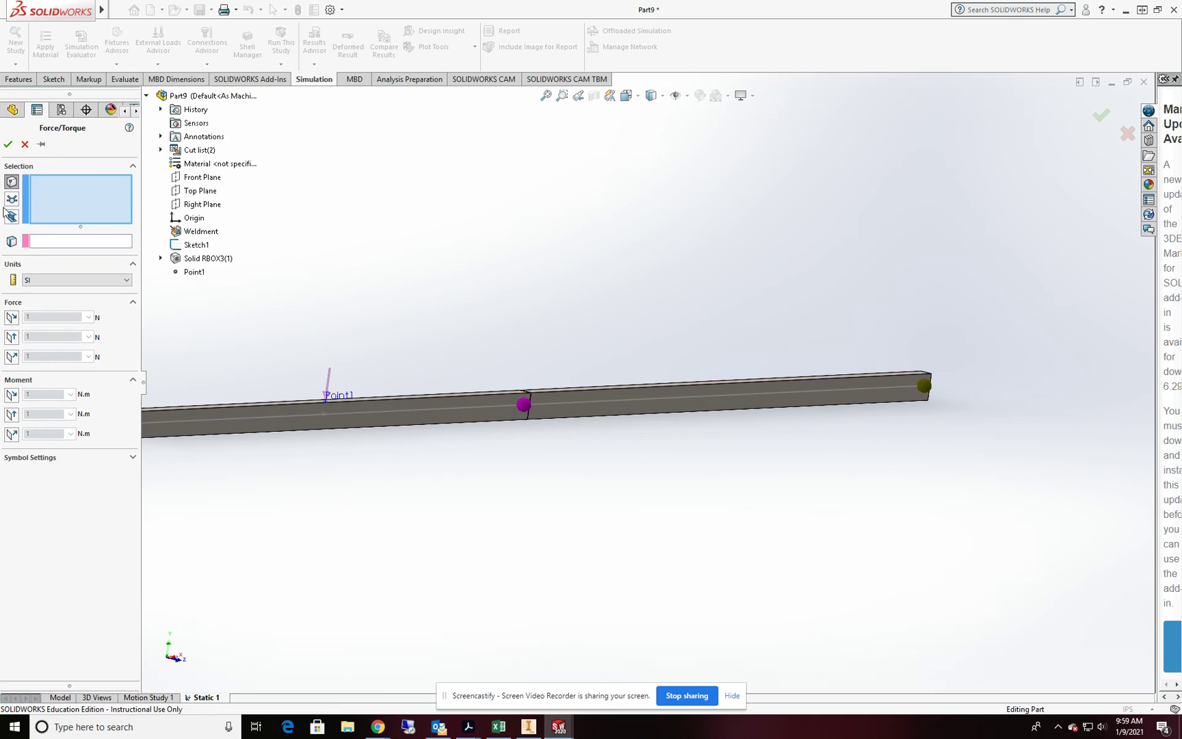
click(11, 218)
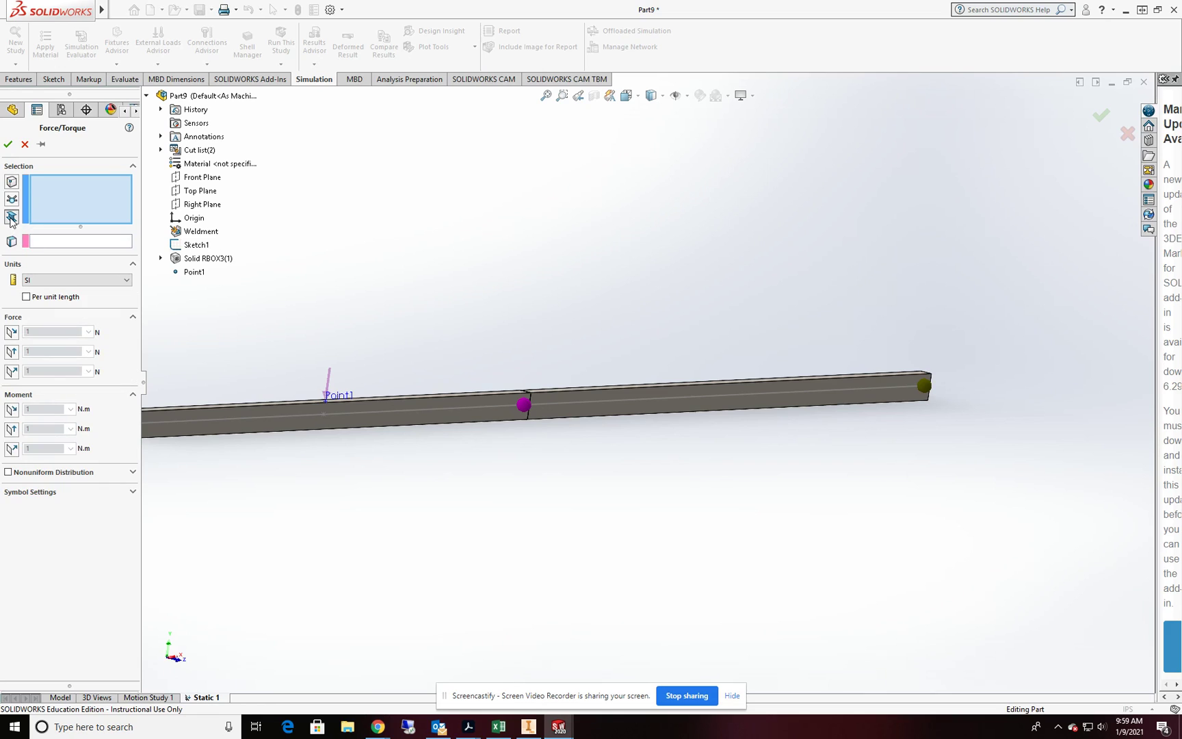
click(692, 390)
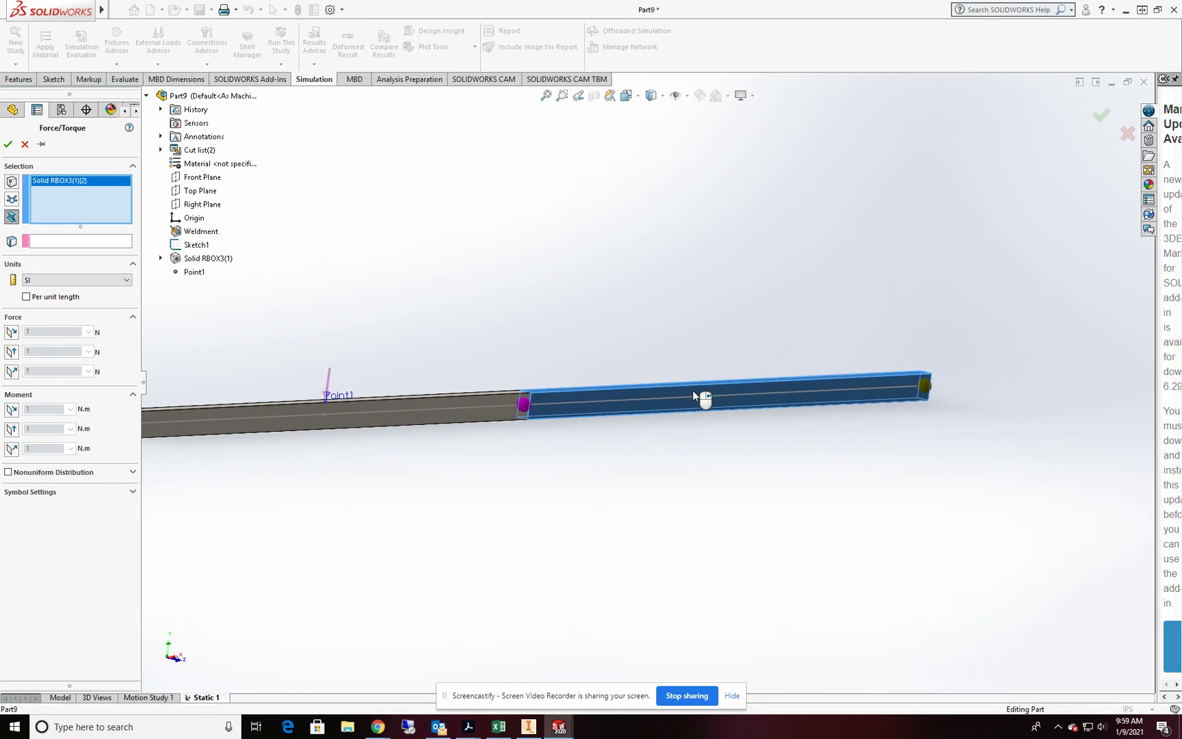
click(62, 240)
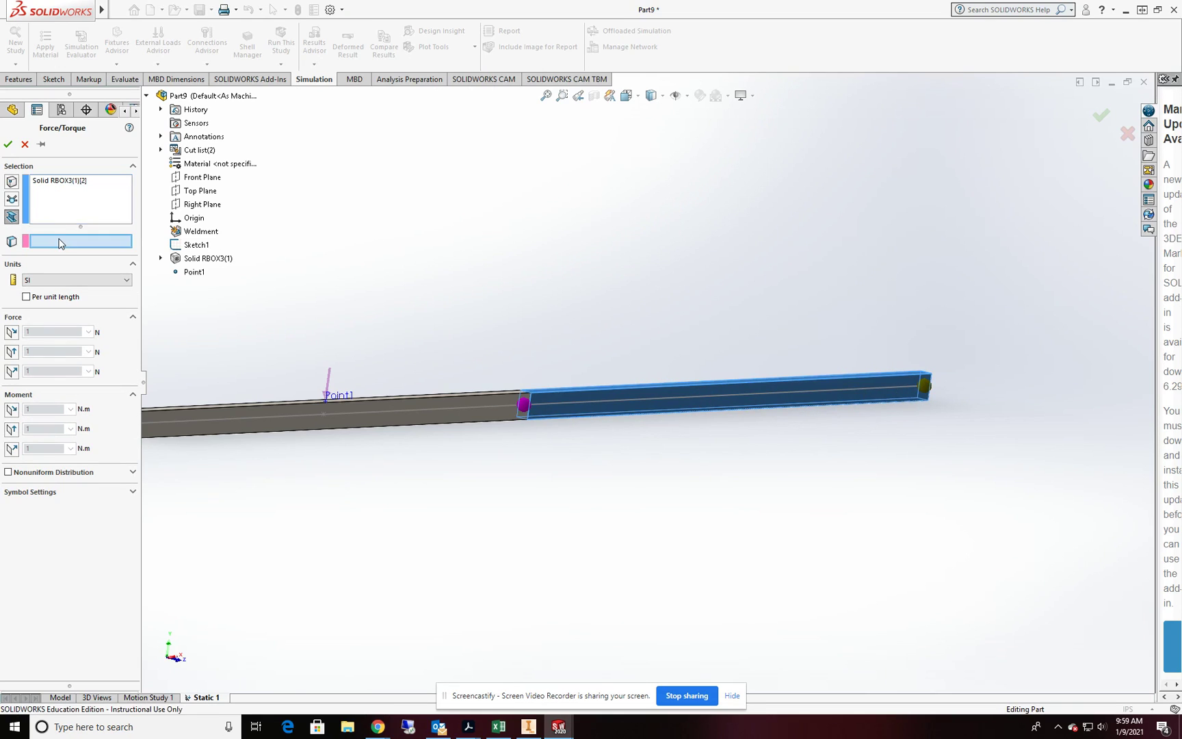
click(209, 179)
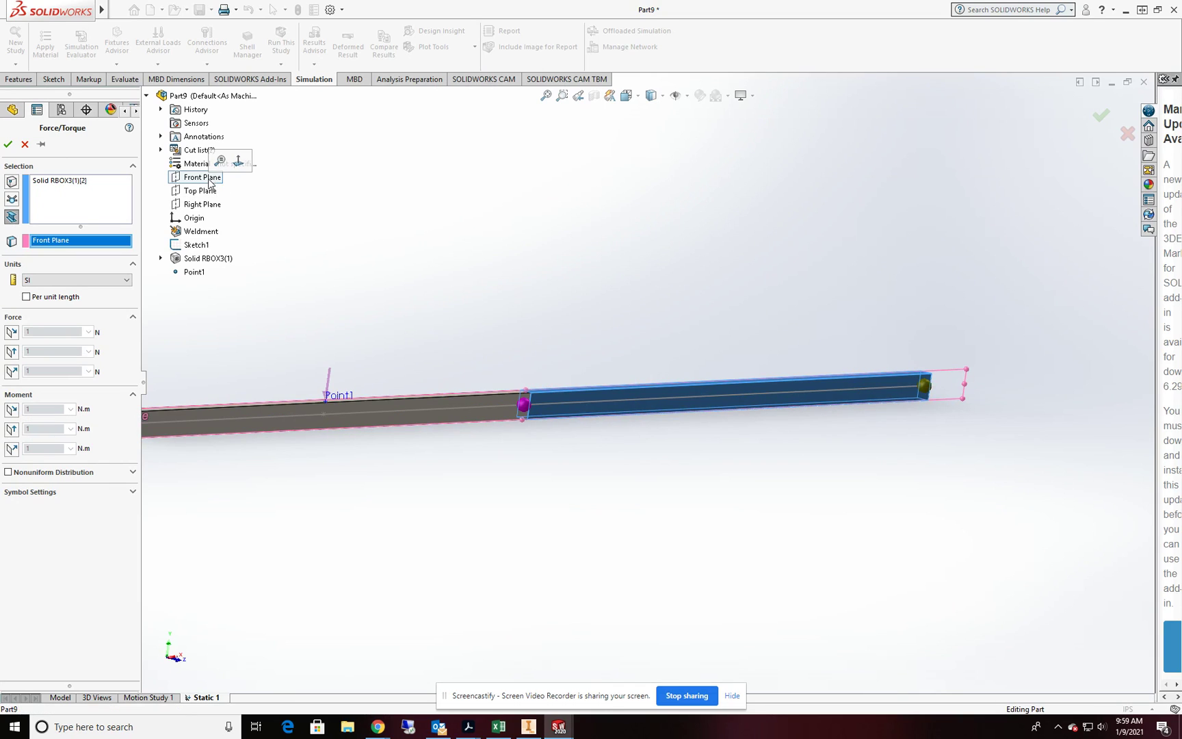
- Make it 25 lbf/in per unit length (English IPS) along Dir 2, reversed downward
click(63, 281)
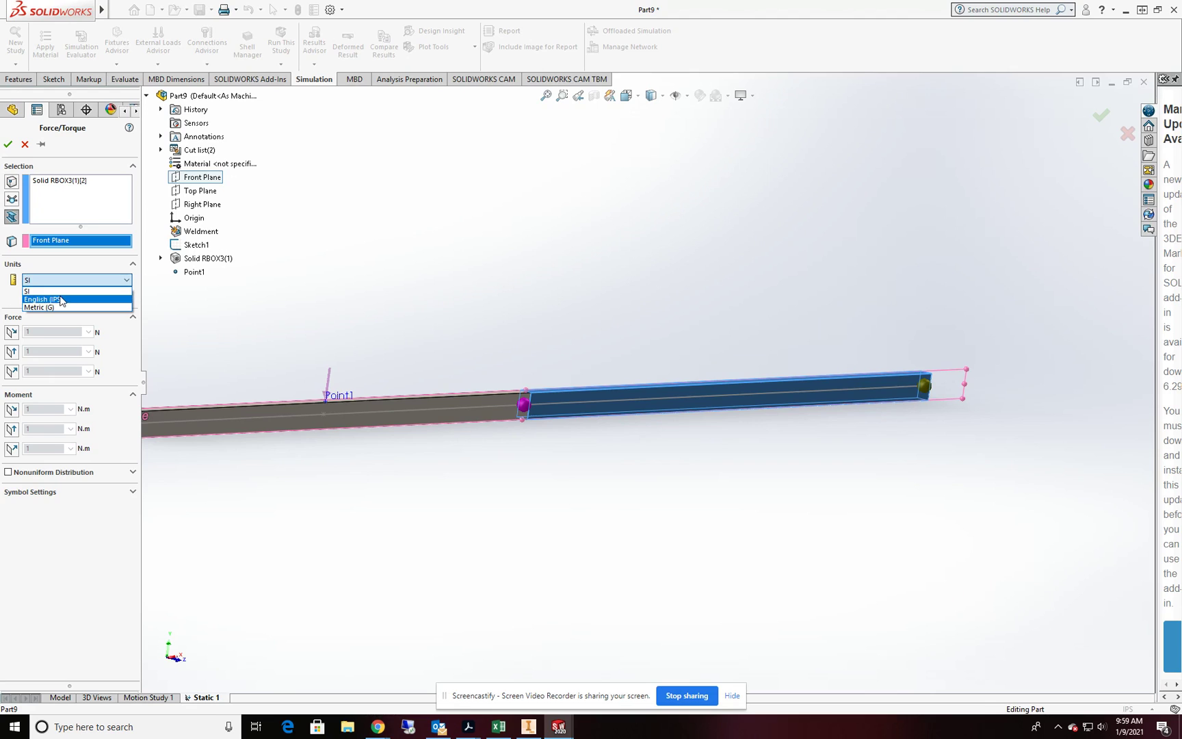
click(61, 302)
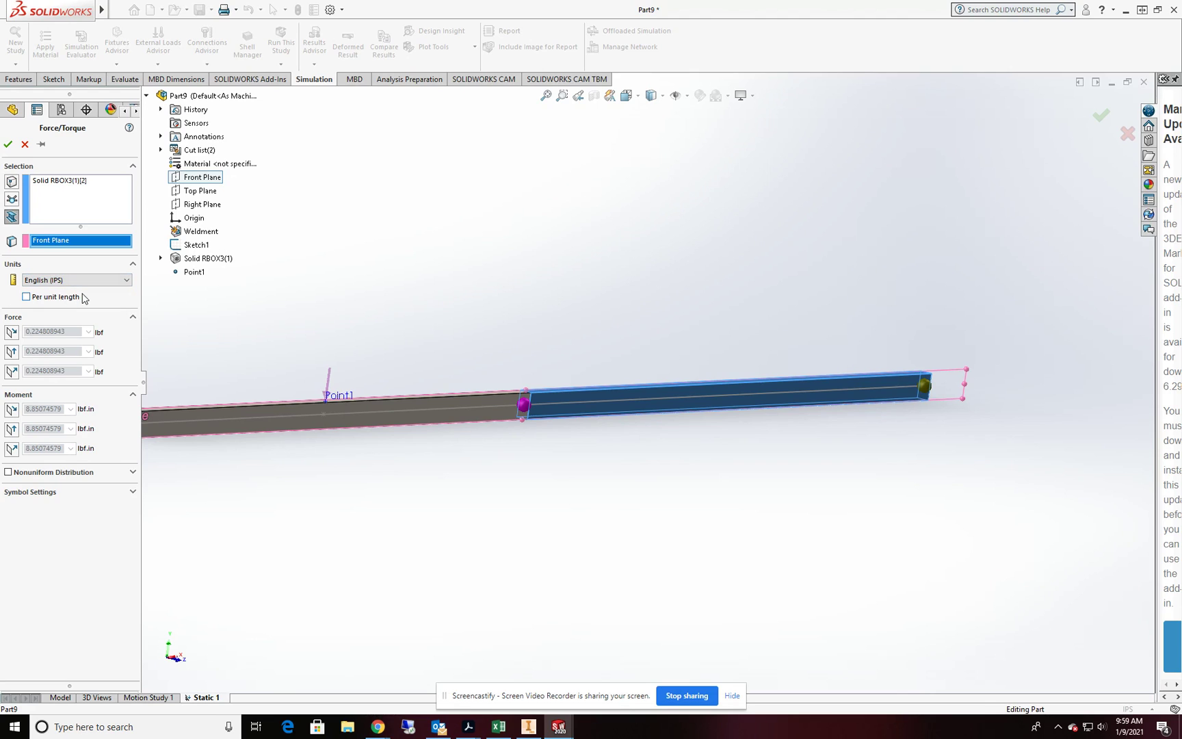
click(30, 298)
click(11, 352)
click(28, 371)
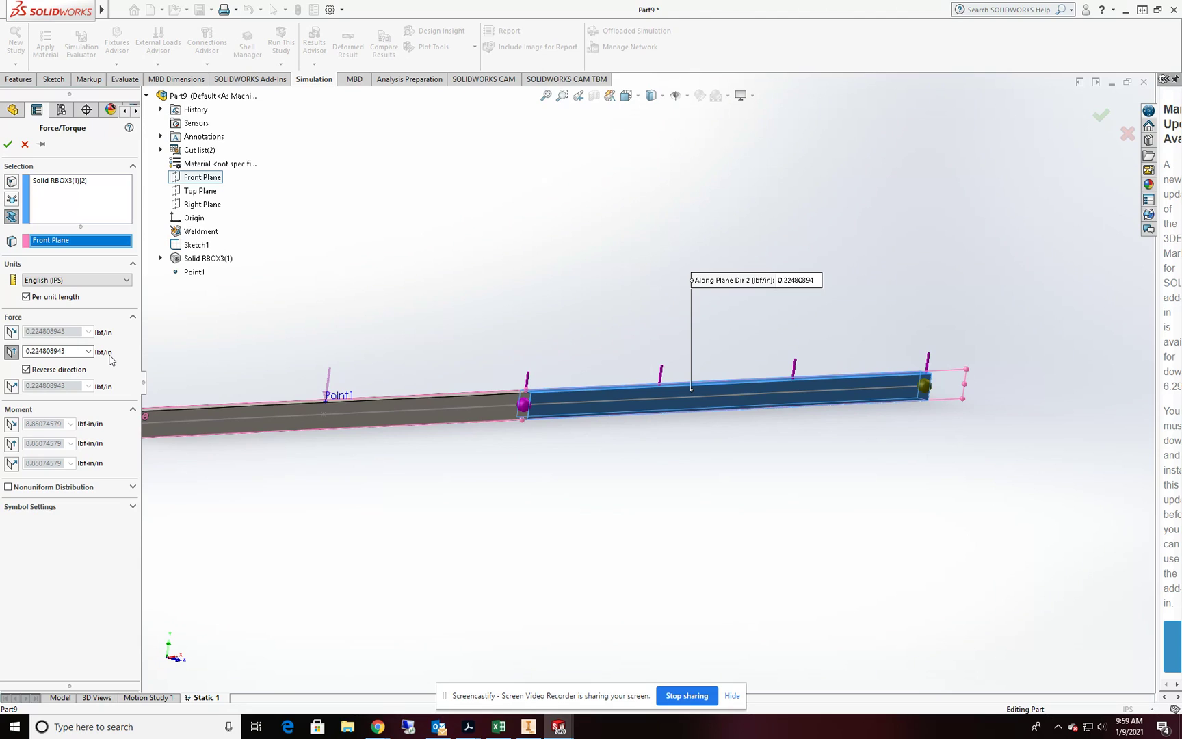
double_click(48, 351)
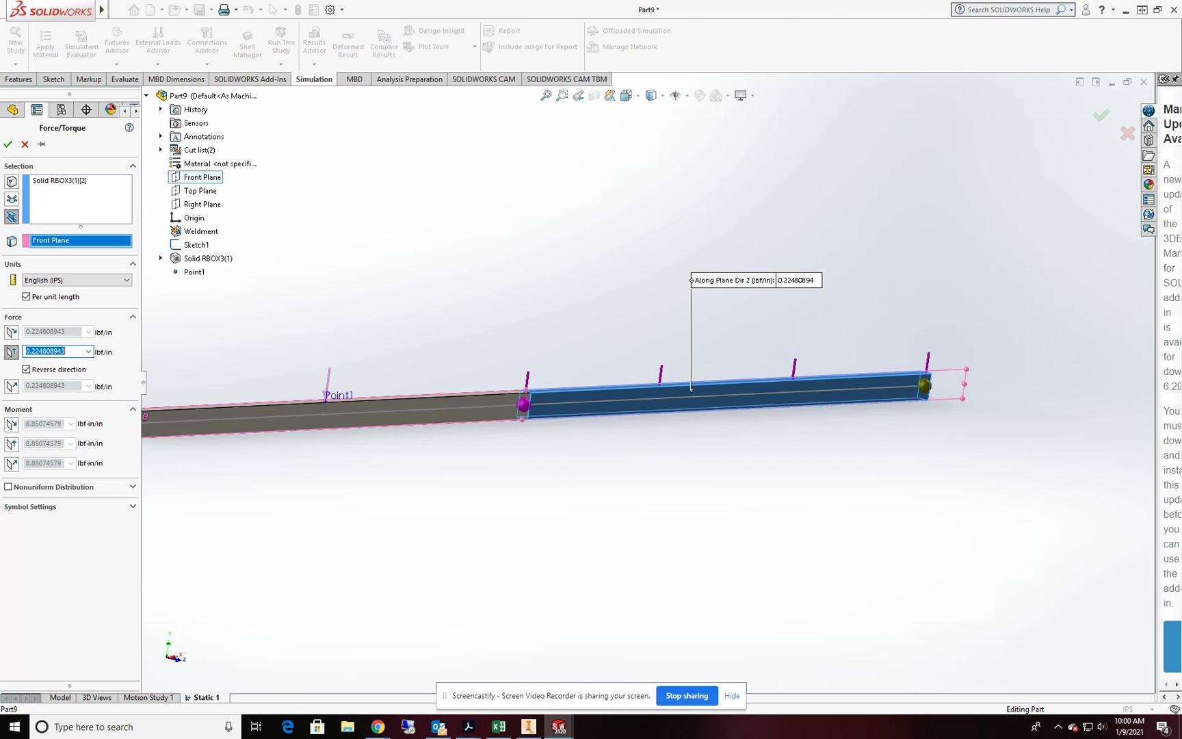
text(25)
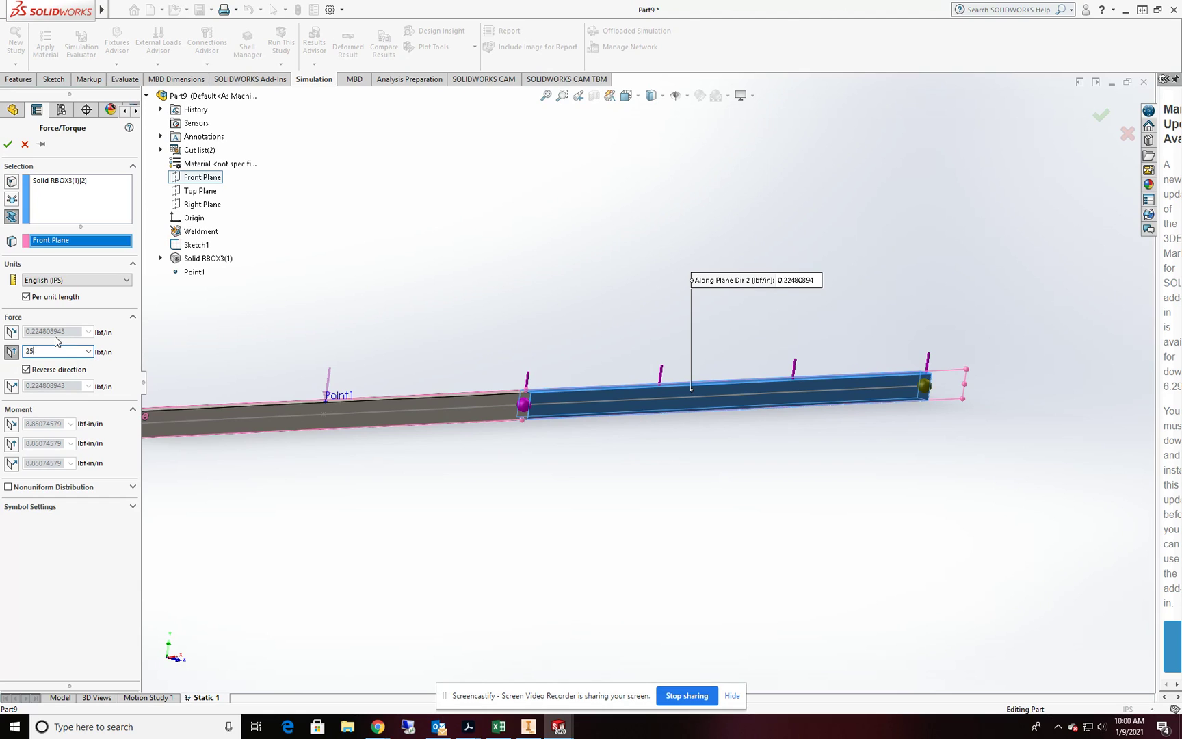
click(8, 144)
key(f)
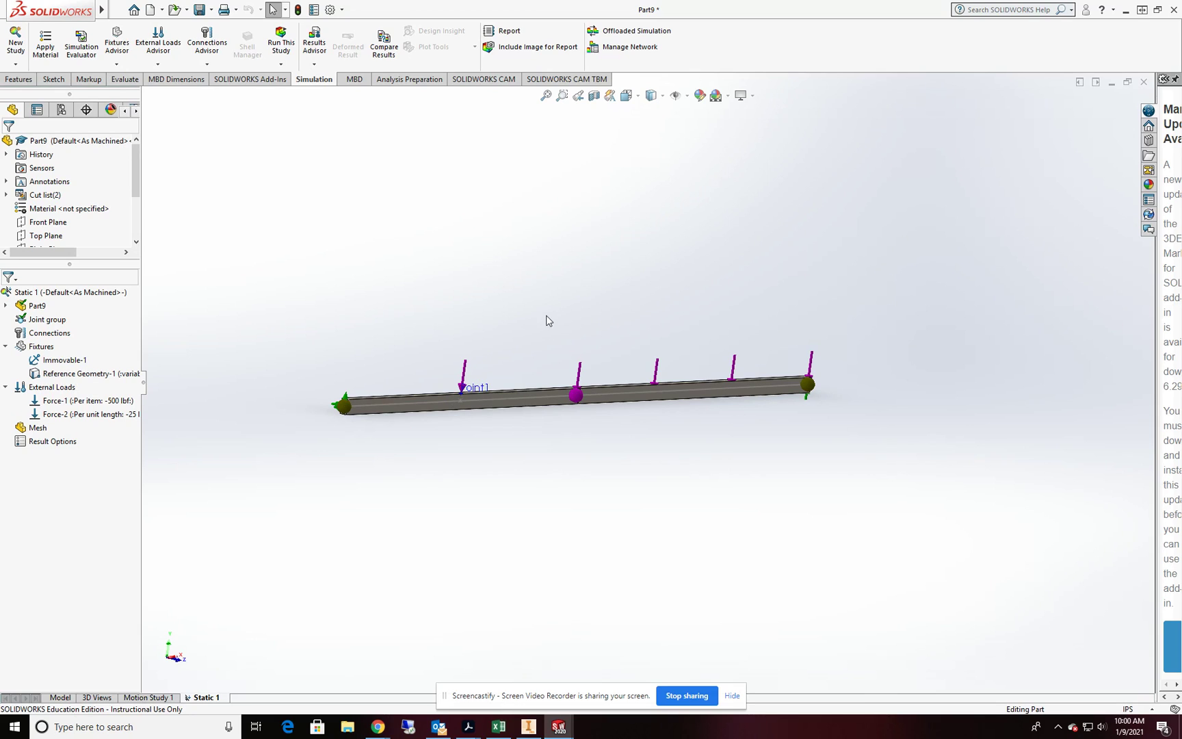
- Create the beam mesh, then run Static 1 to produce the Stress1 plot
scroll(554, 308, down, 2)
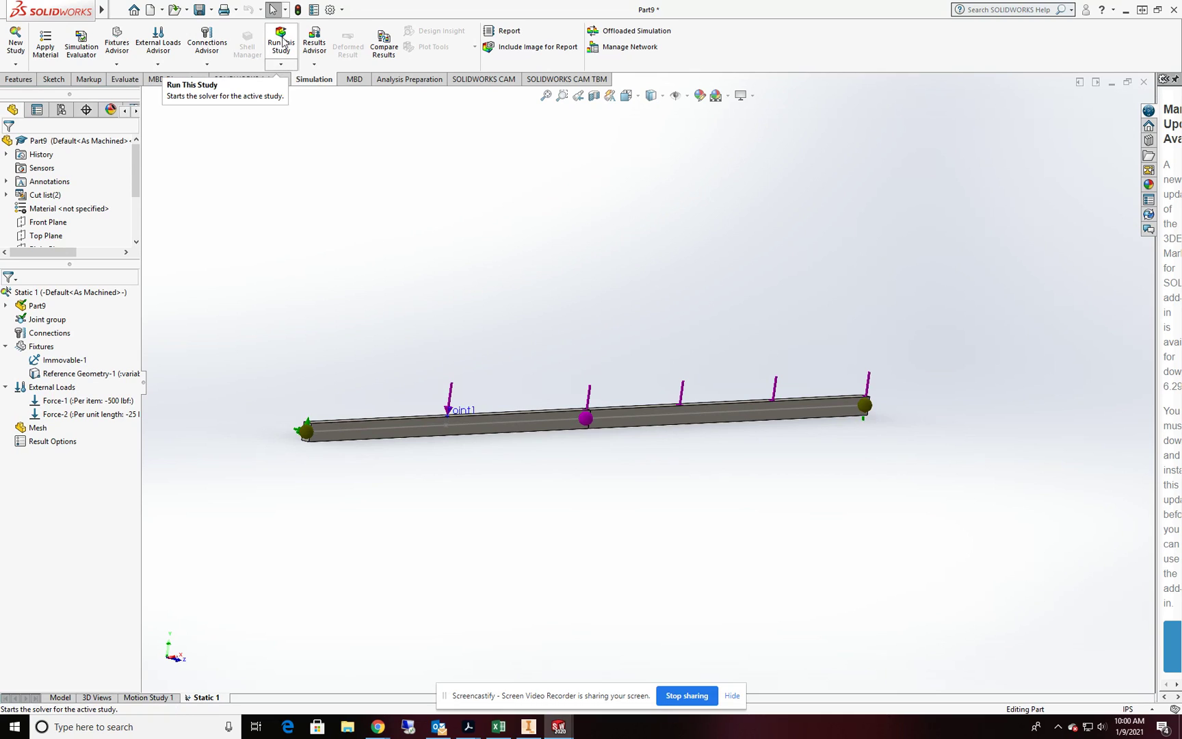
click(281, 65)
click(296, 95)
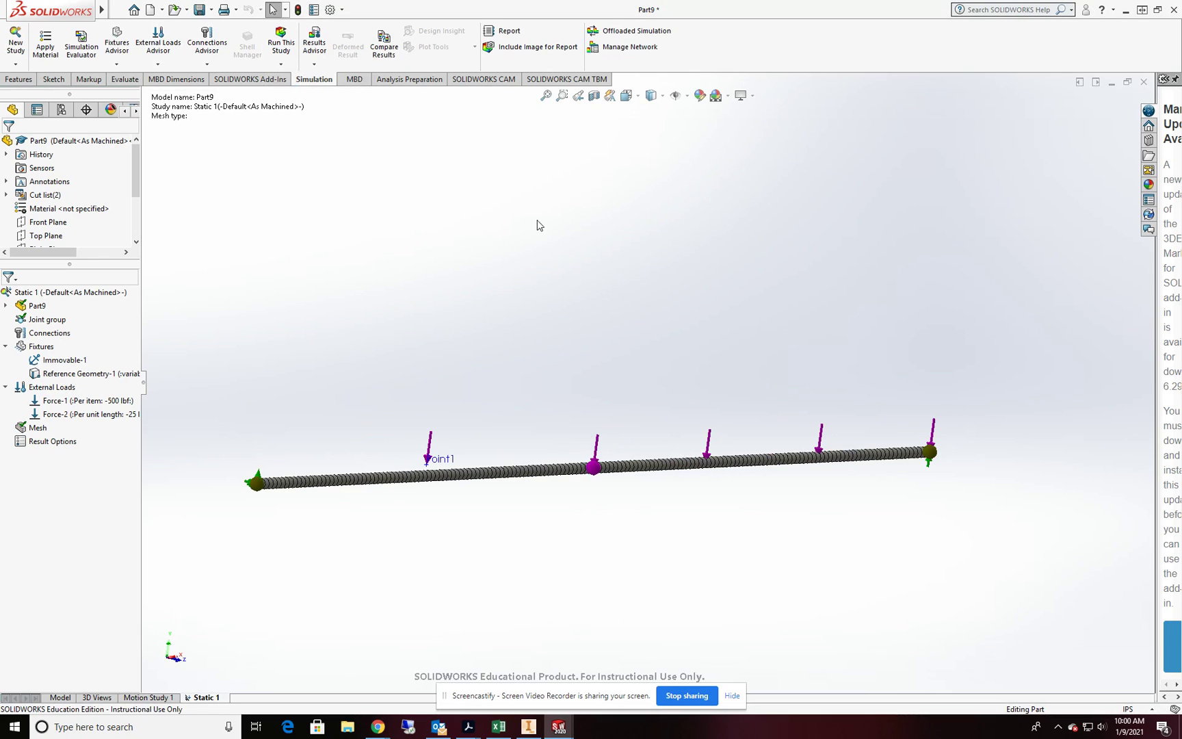
click(281, 64)
click(295, 80)
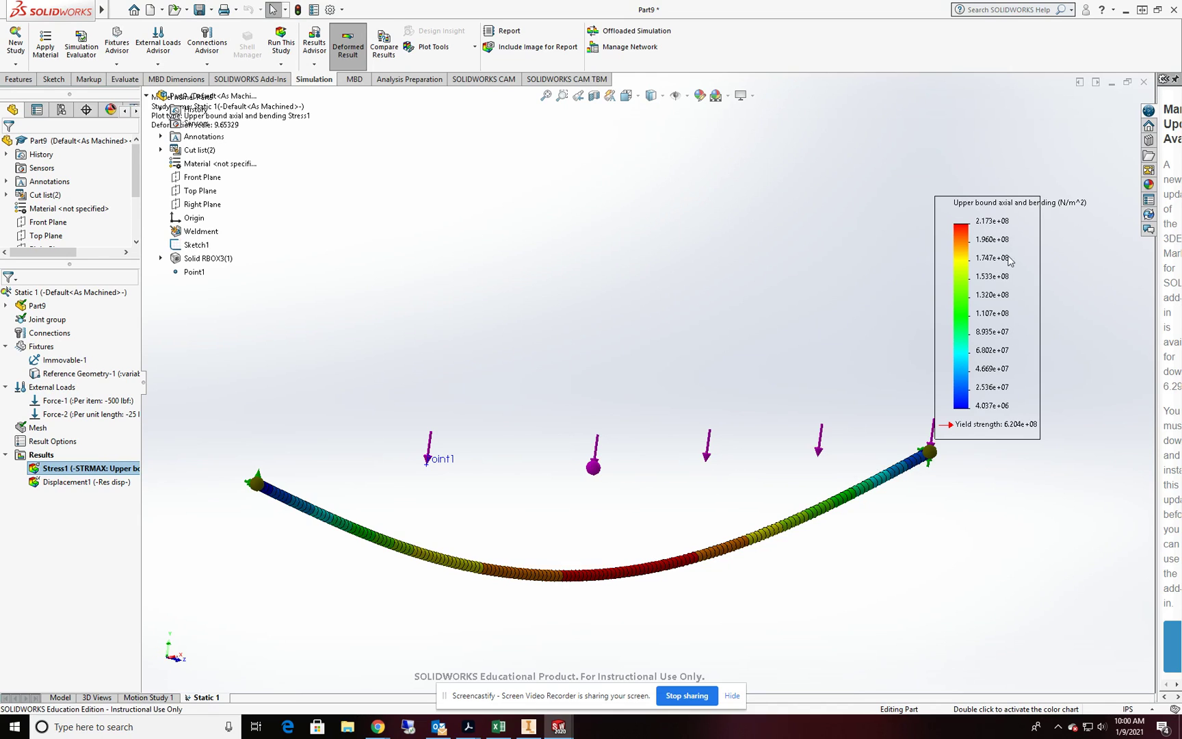
- Set the Stress1 legend number format to floating
right_click(1001, 283)
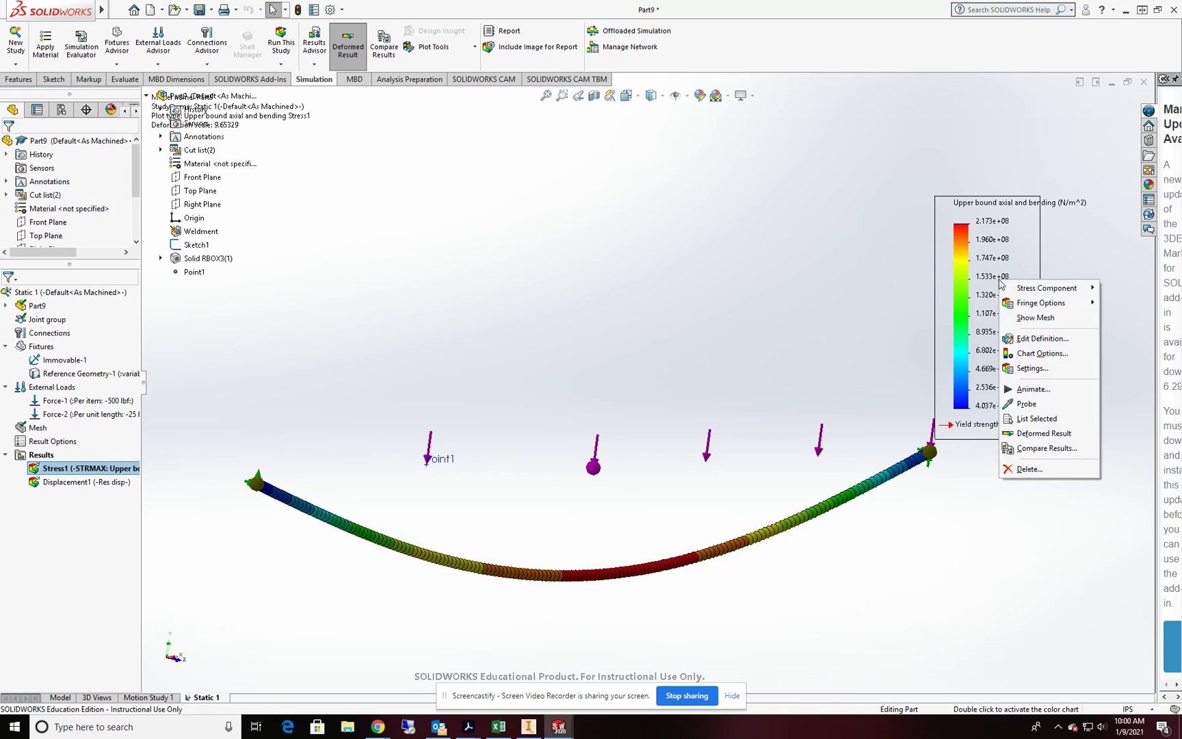
click(1035, 354)
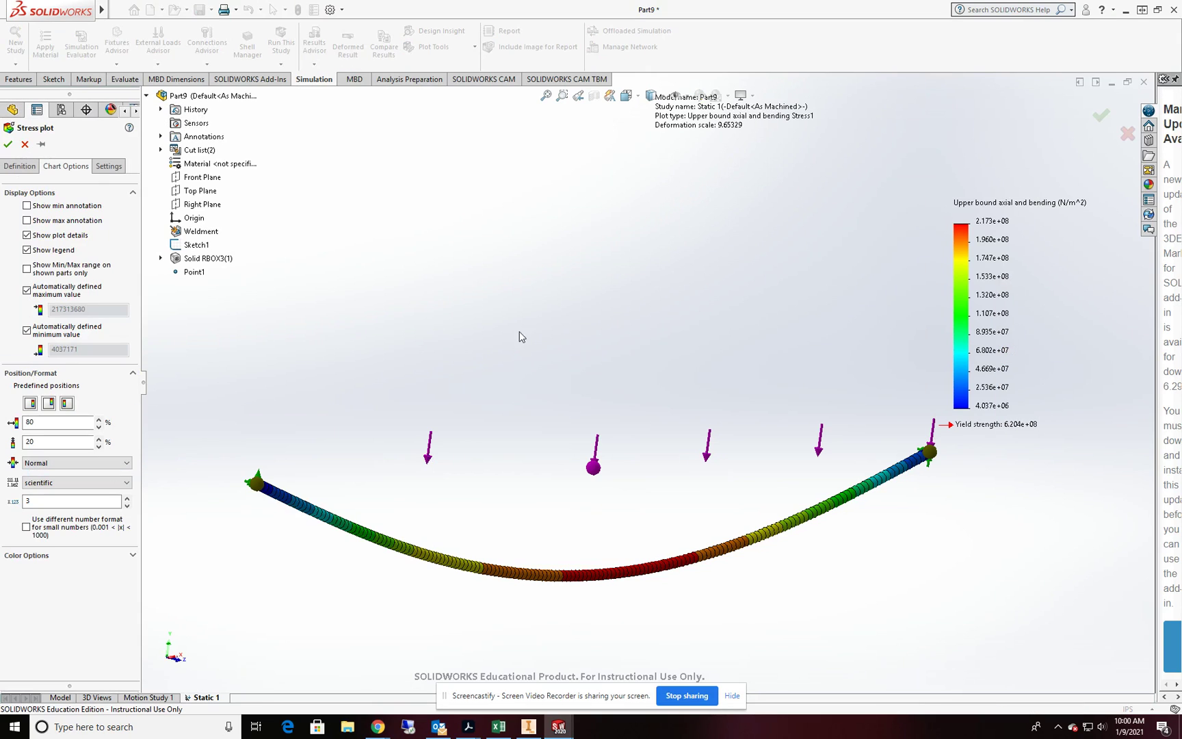
click(53, 482)
click(49, 502)
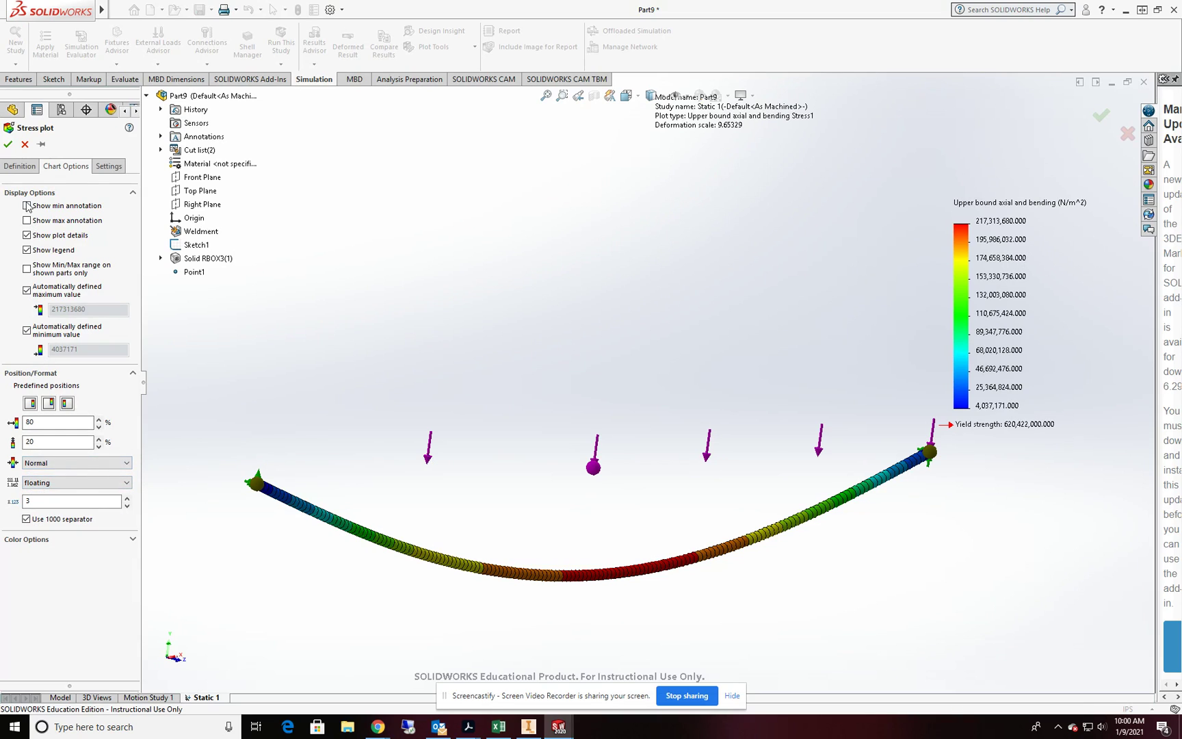
- Show upper bound axial and bending stress in psi on the Stress1 plot
click(20, 167)
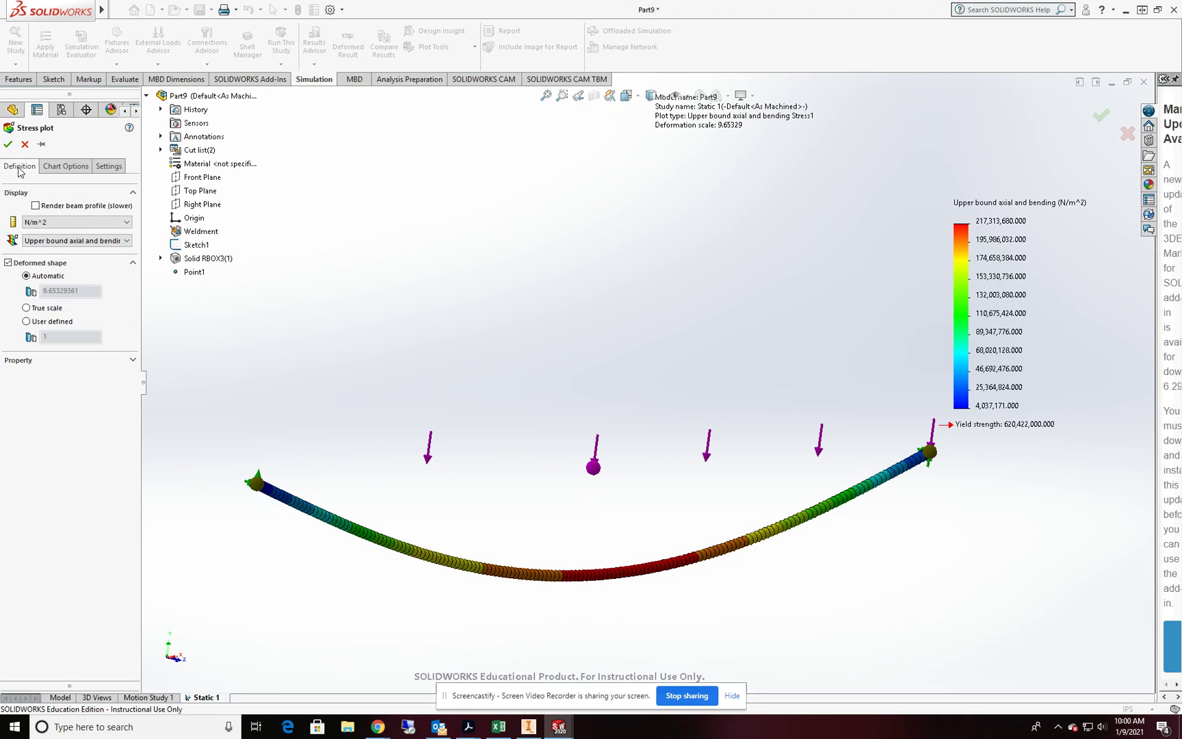
click(49, 223)
click(48, 239)
click(69, 242)
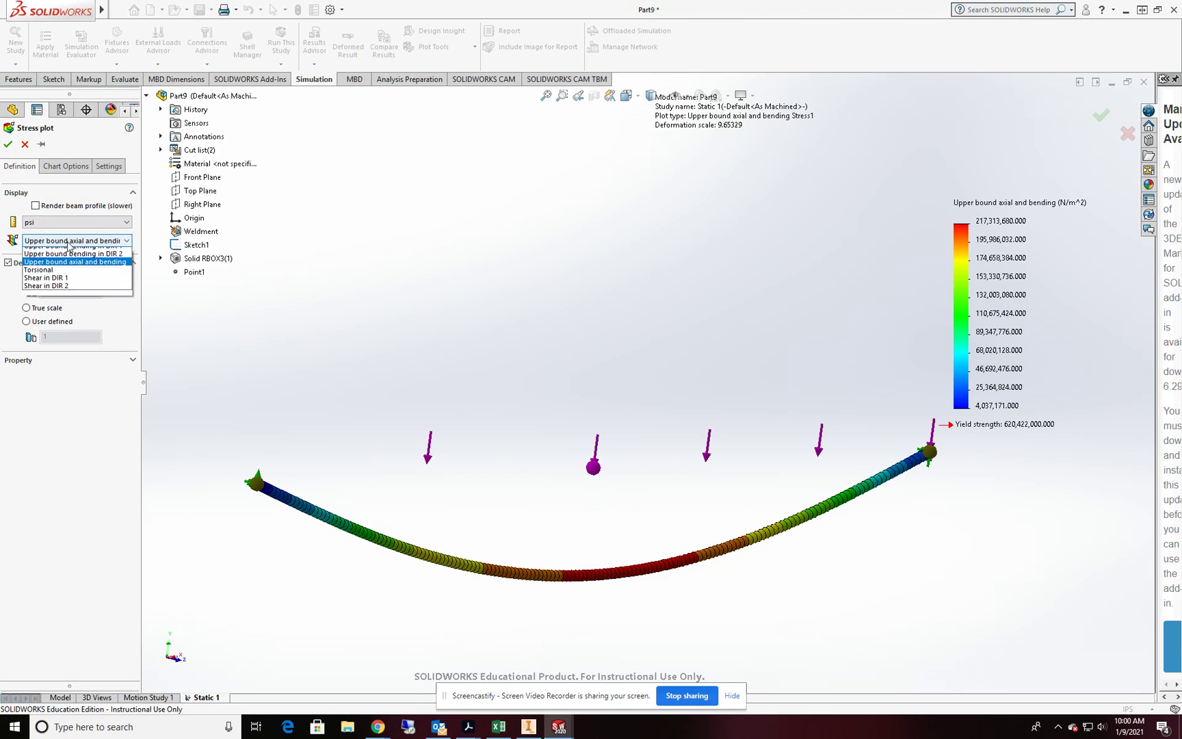
click(69, 242)
click(7, 145)
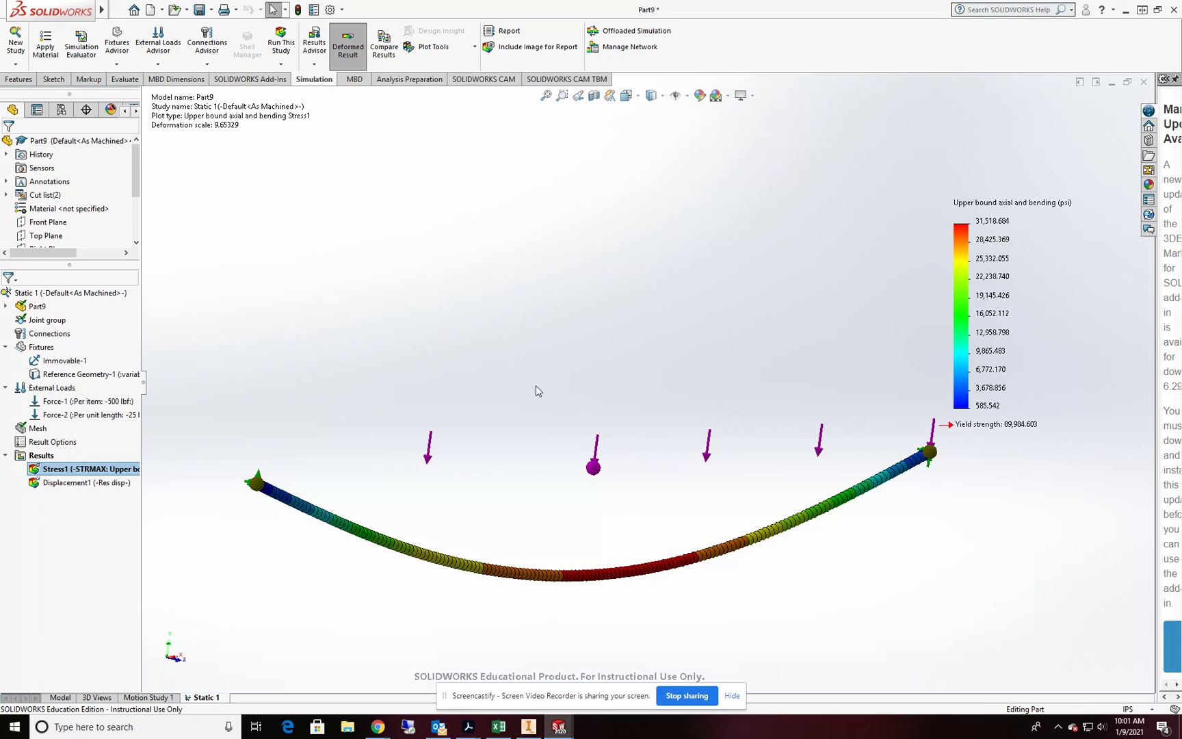
scroll(545, 385, up, 1)
scroll(546, 385, up, 1)
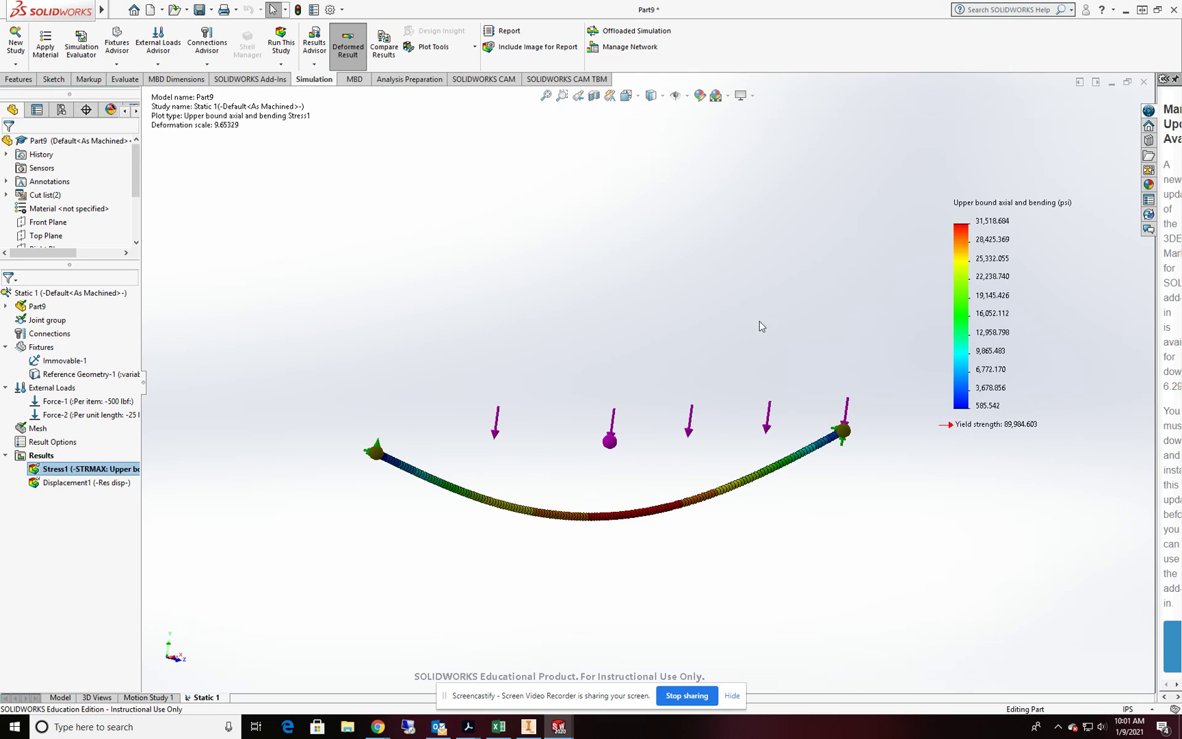
click(48, 456)
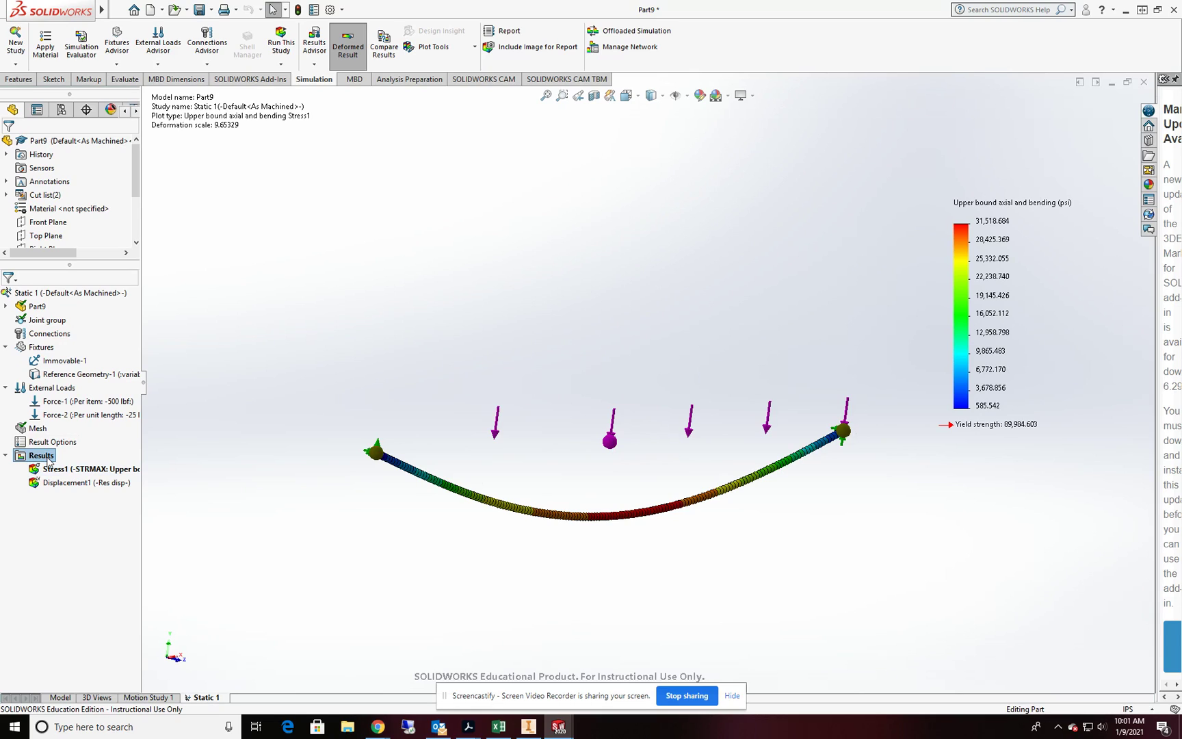
- Define a Shear Force in Dir1 beam diagram with force units in lbf
right_click(31, 463)
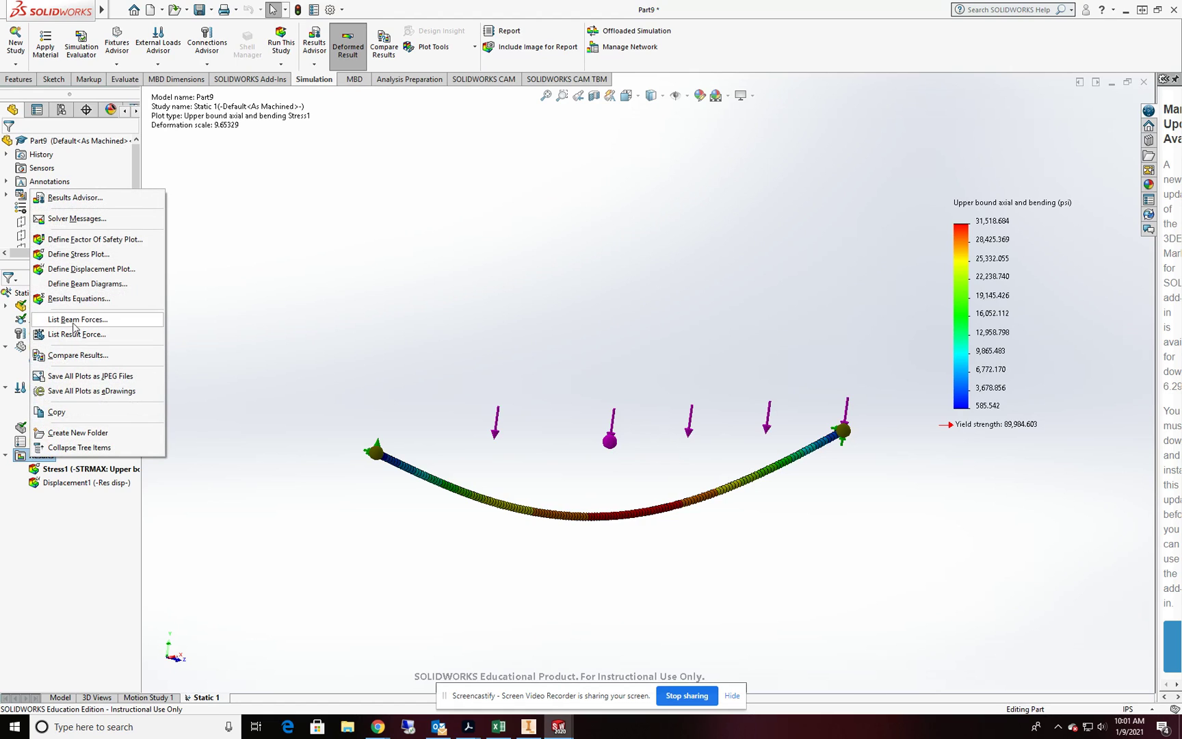
click(78, 287)
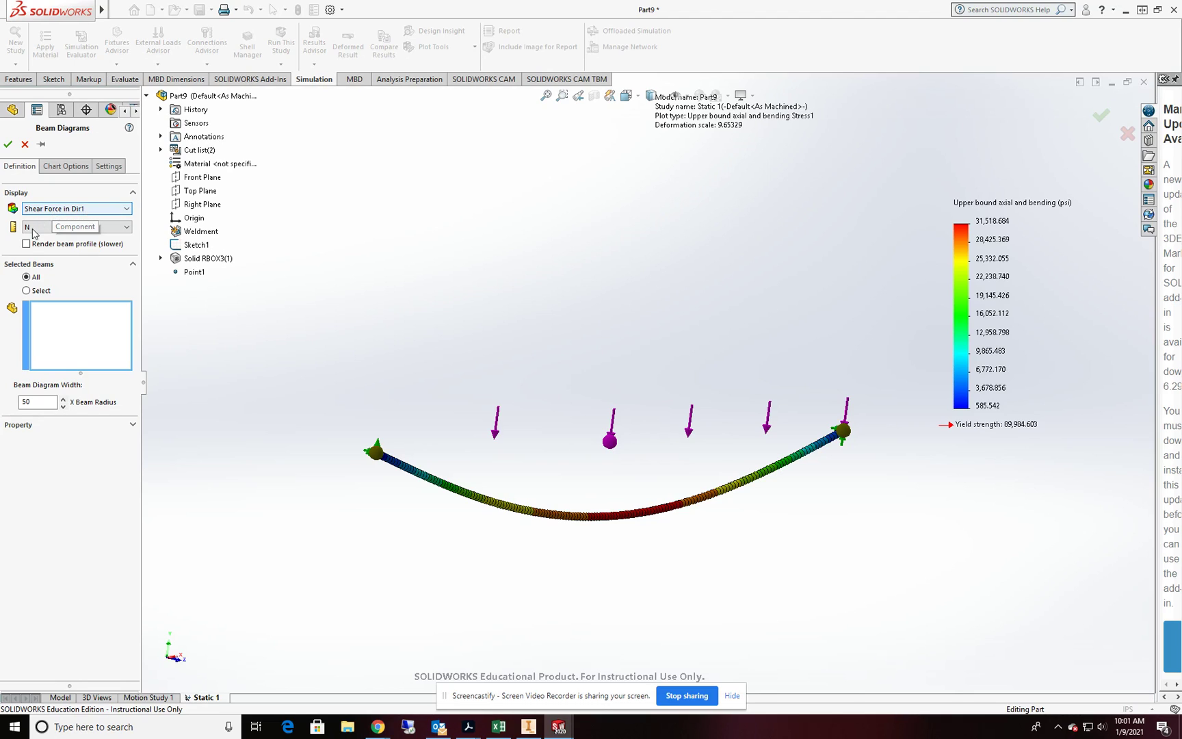
click(54, 227)
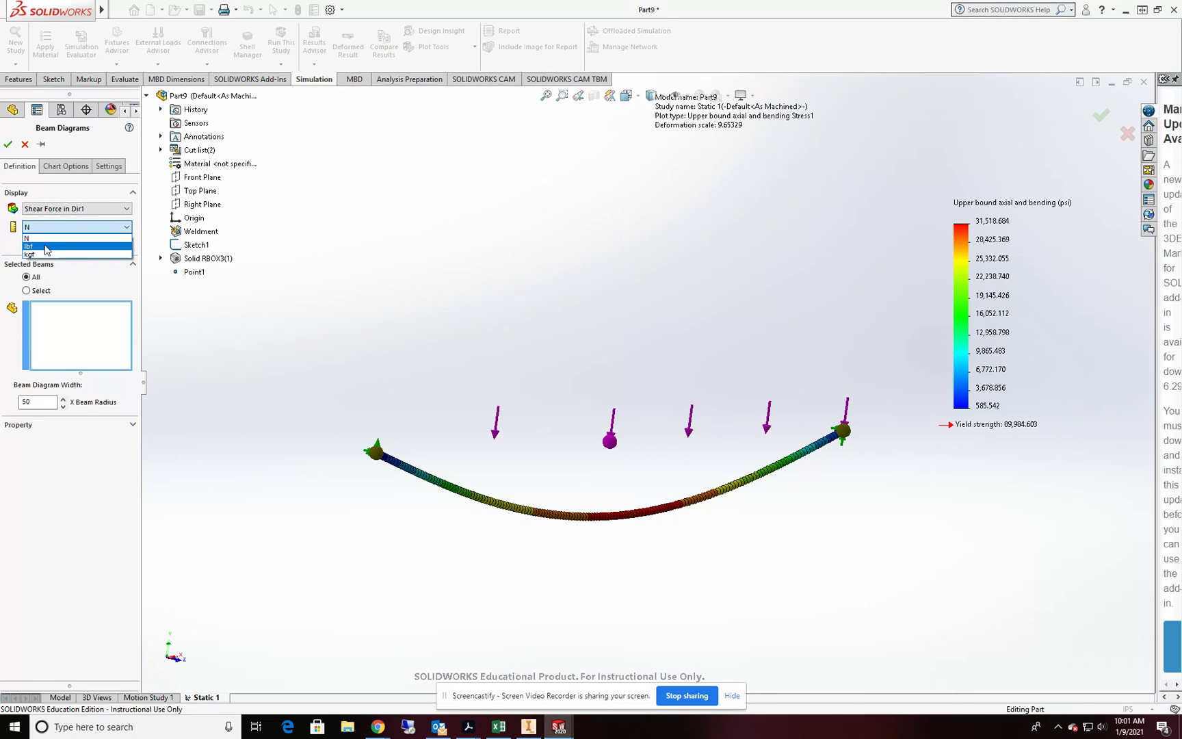
click(46, 246)
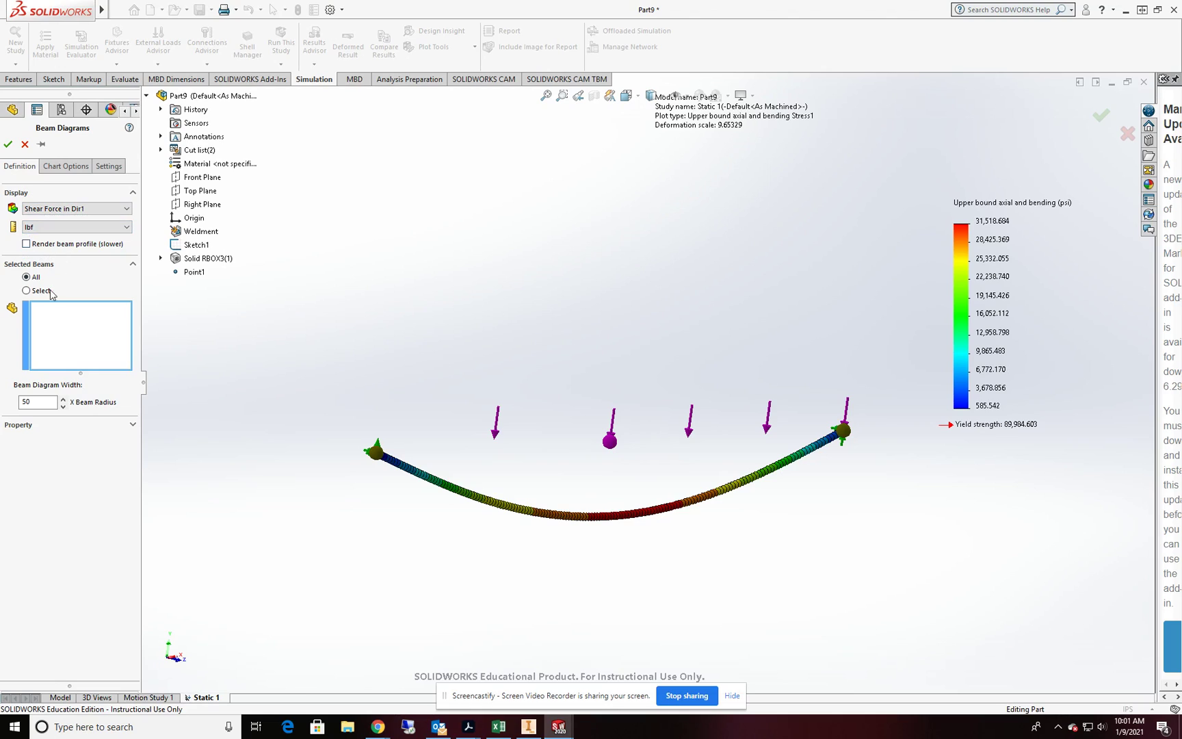
click(8, 144)
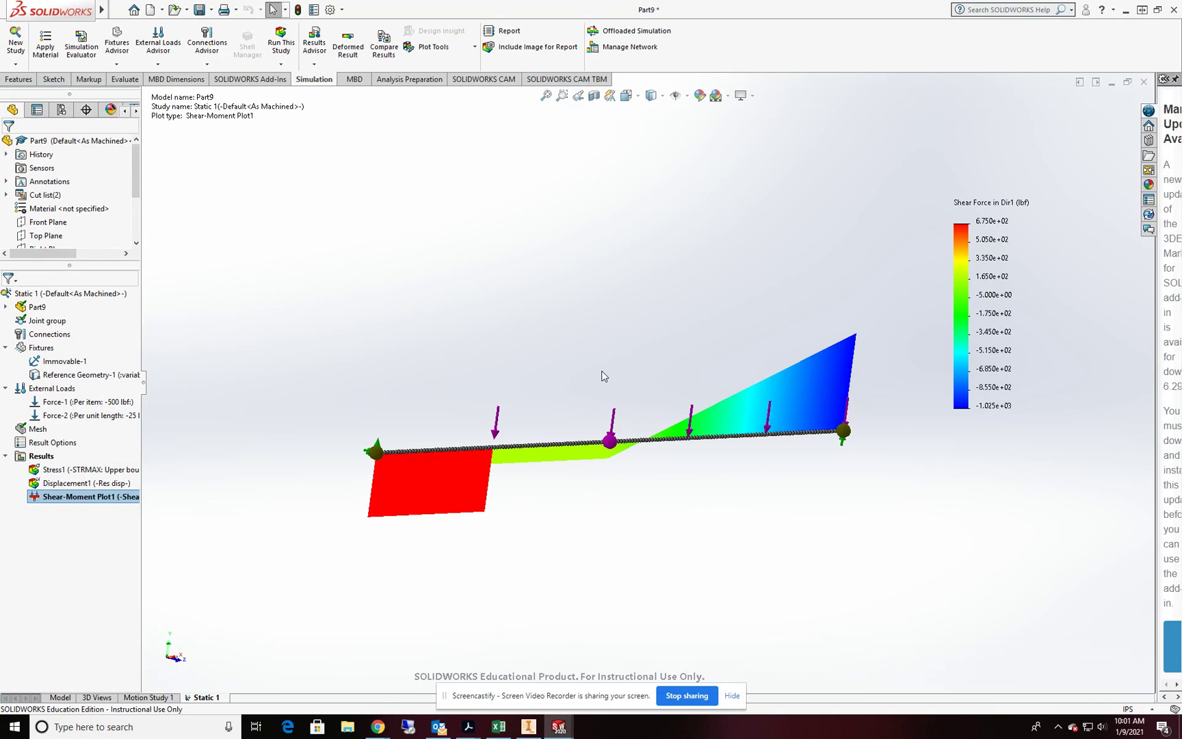
- Set the shear diagram legend to floating-point number format
right_click(987, 277)
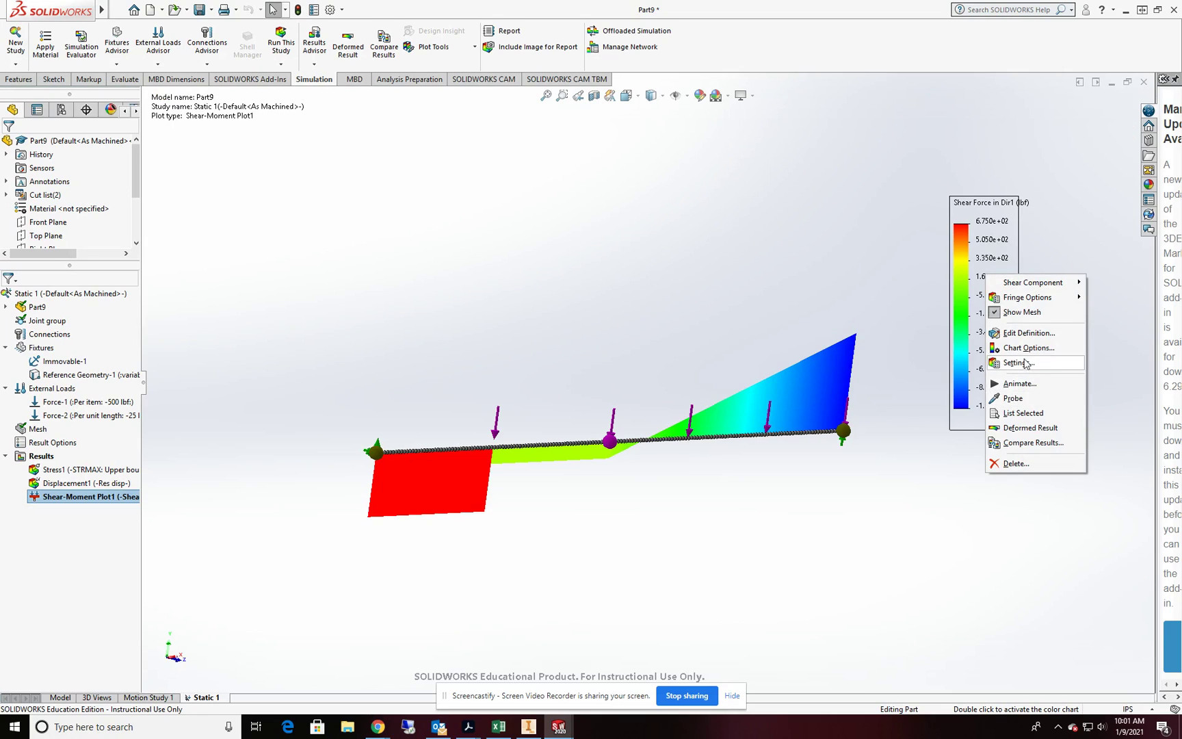
click(1026, 348)
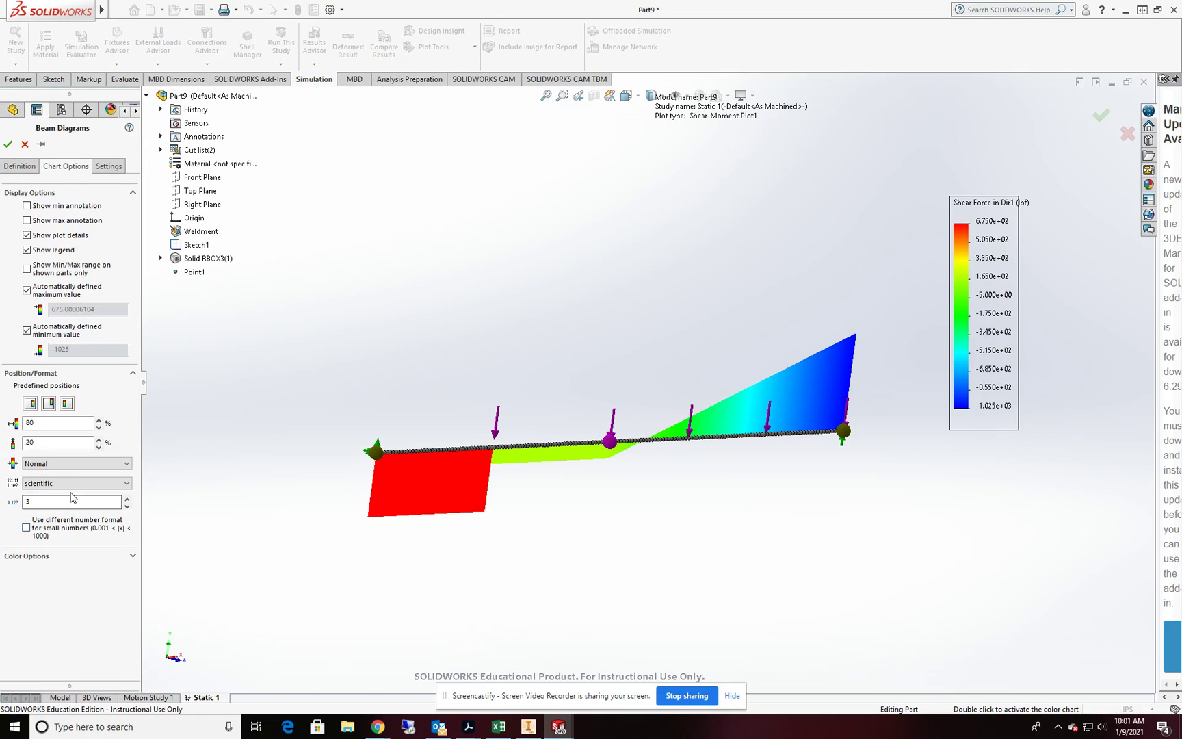
click(65, 483)
click(36, 502)
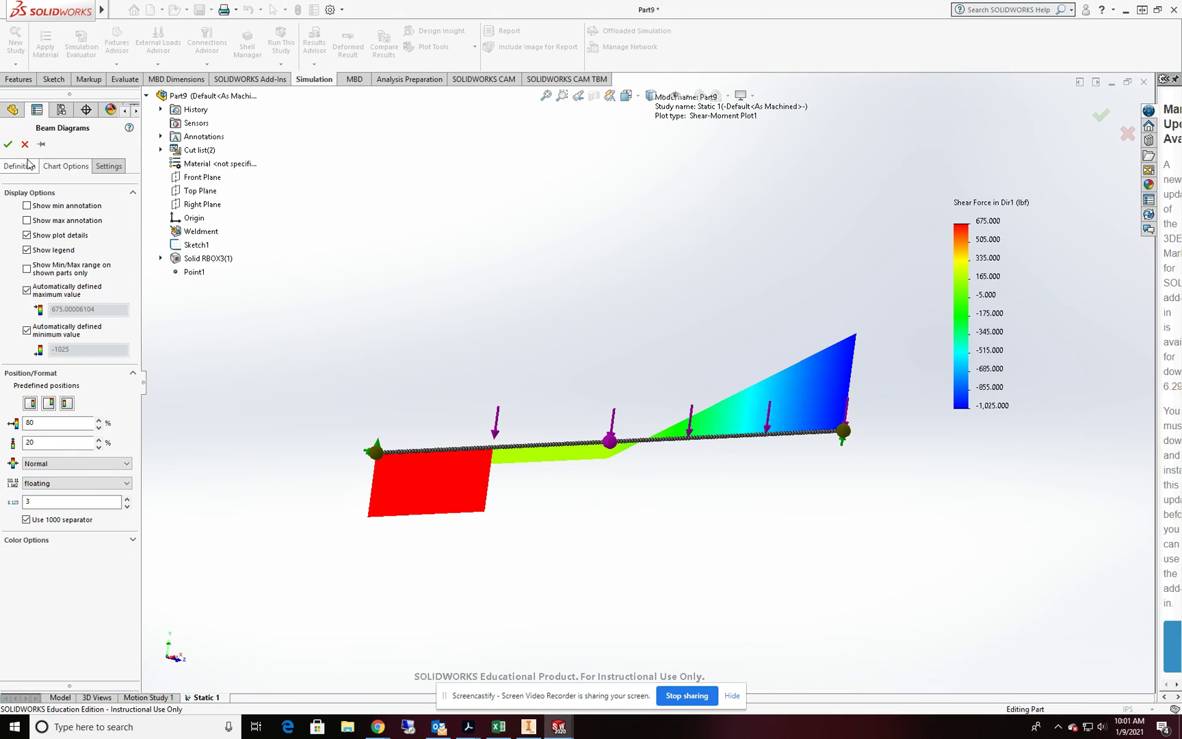
click(8, 144)
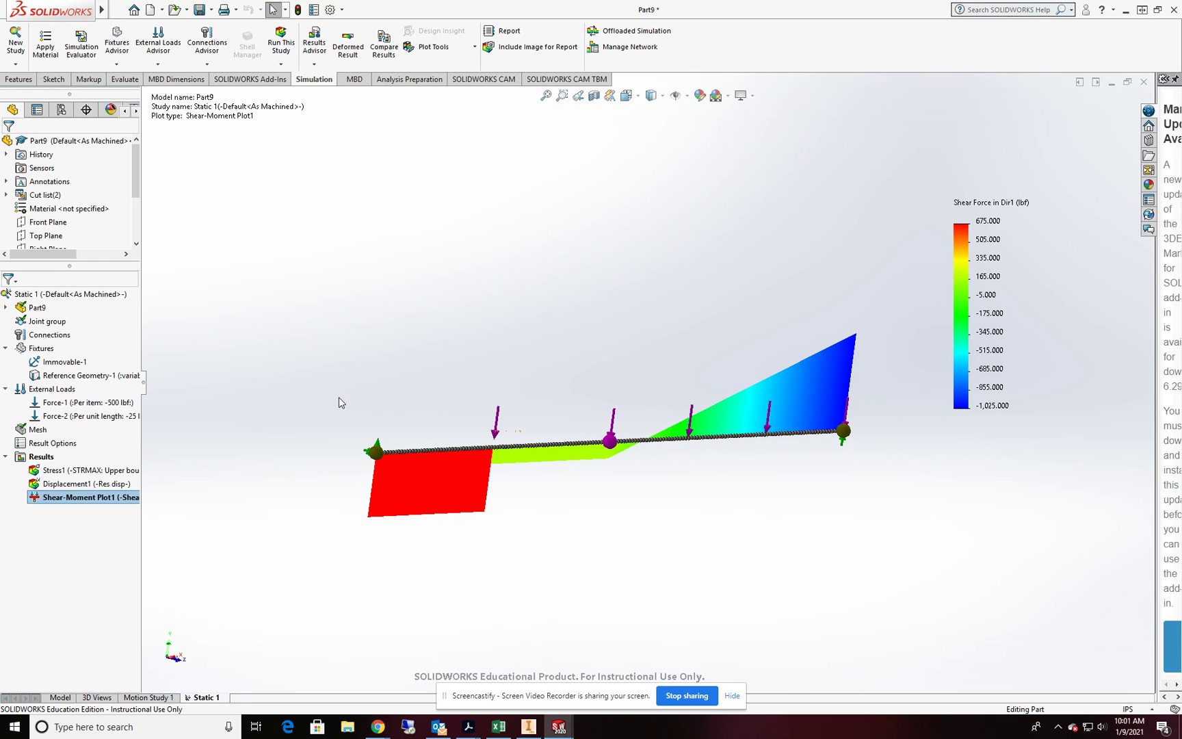
- List reaction forces in English (IPS) at both end joints, totalling 1,700 lbf
right_click(39, 462)
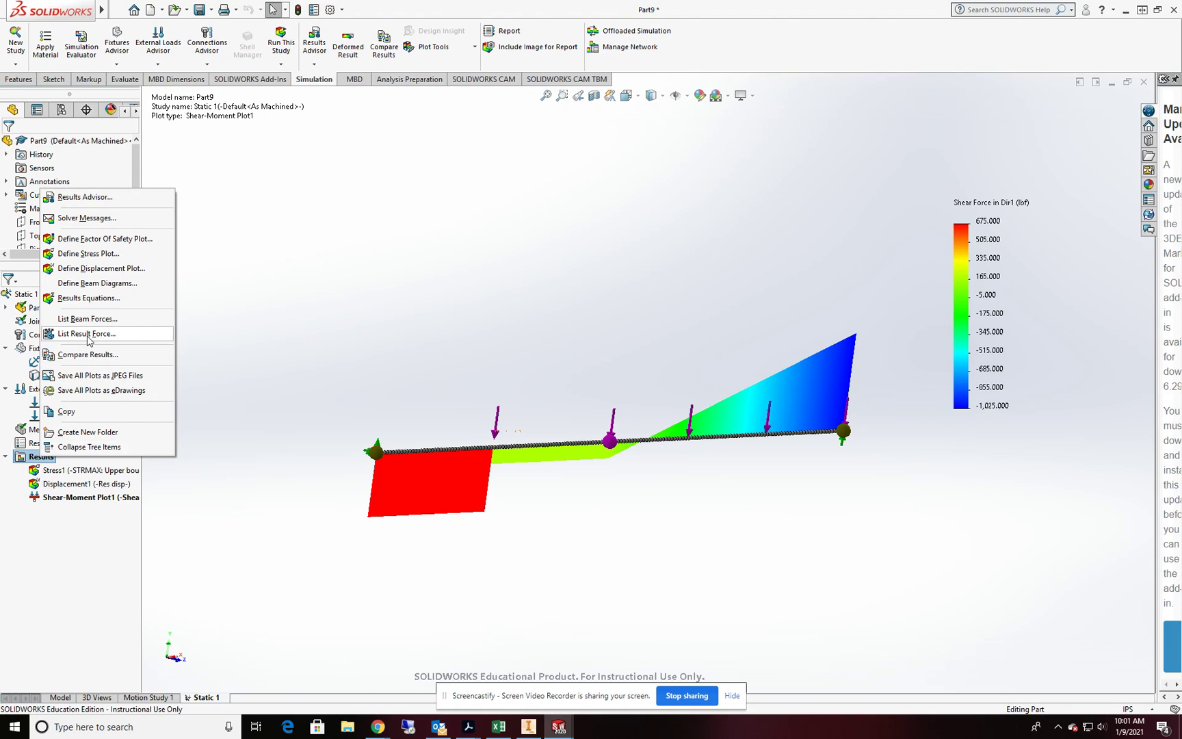
click(87, 334)
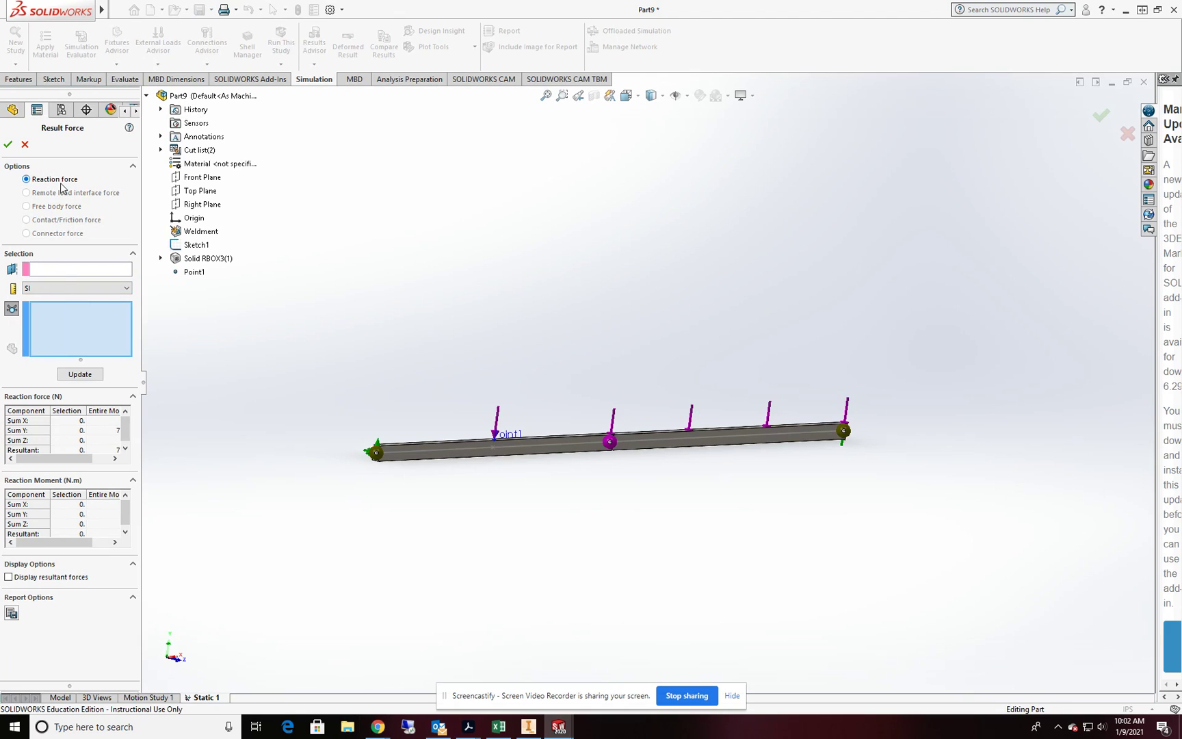
click(62, 288)
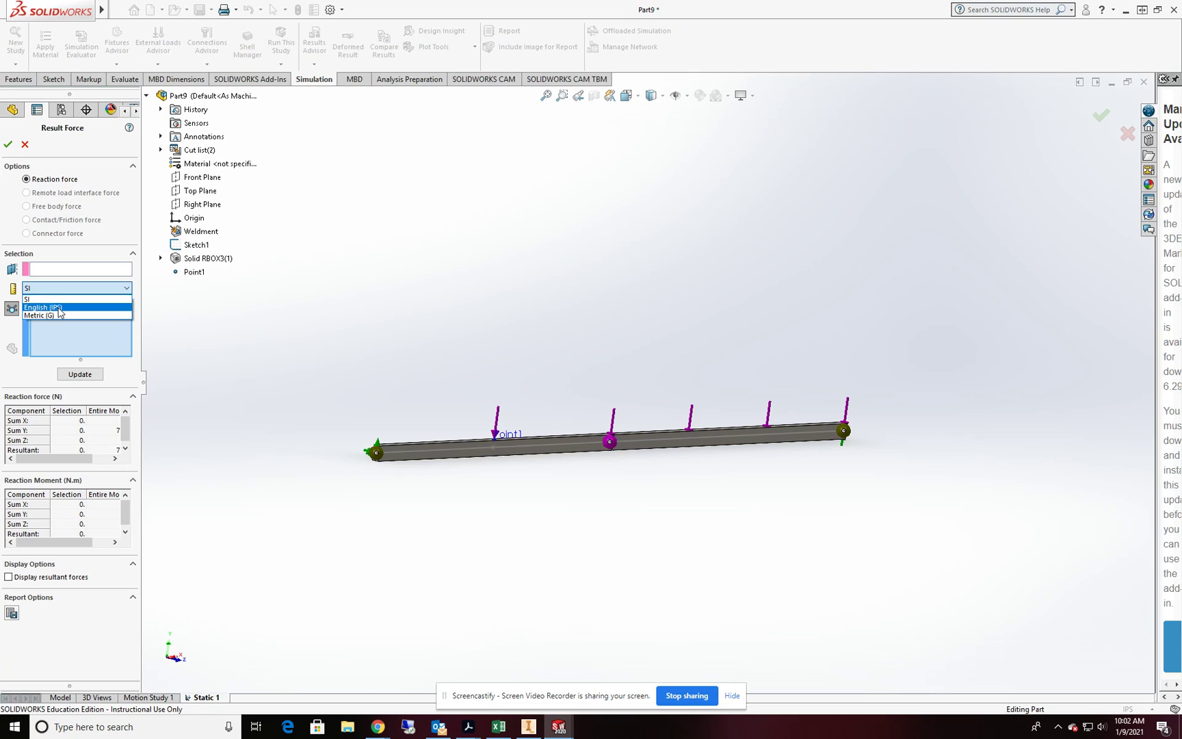
click(59, 309)
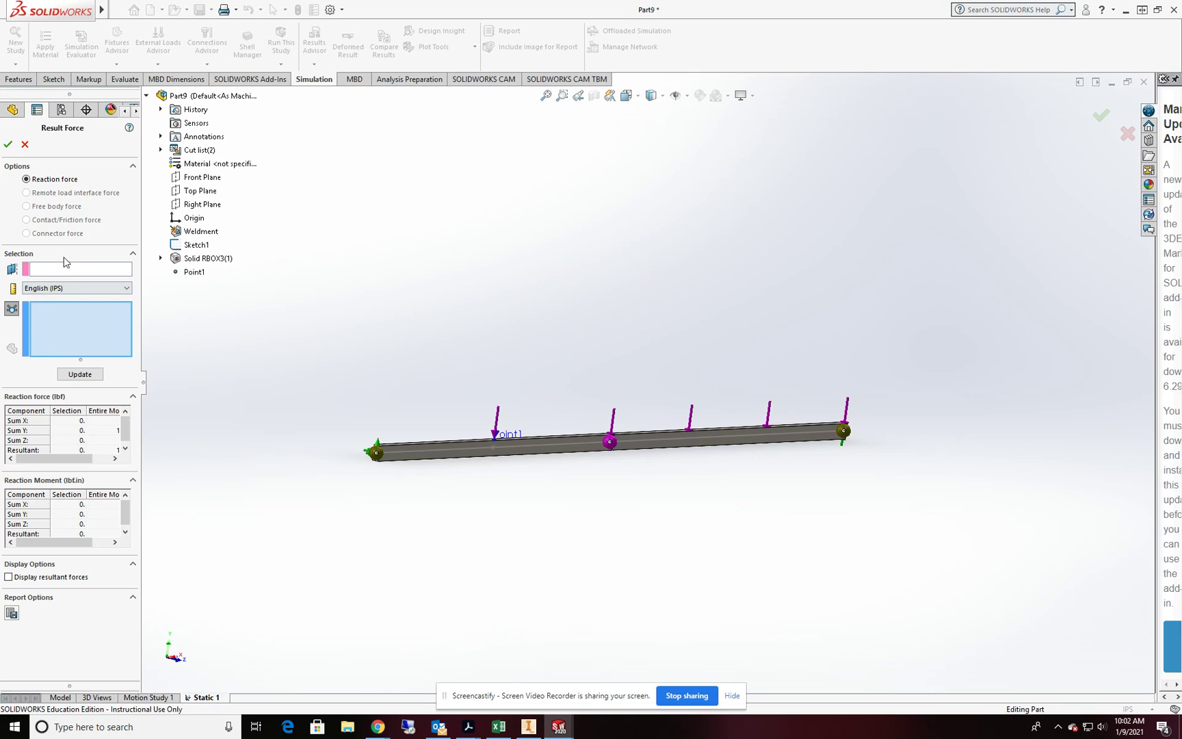
click(376, 454)
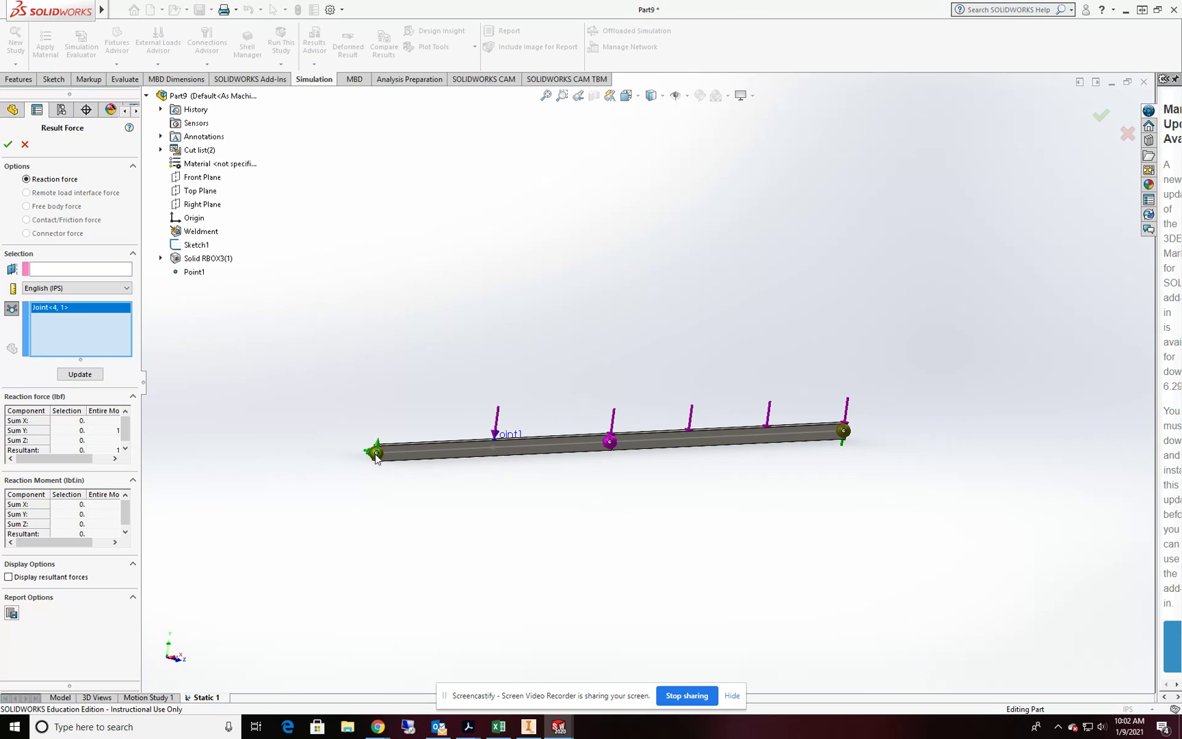
click(844, 431)
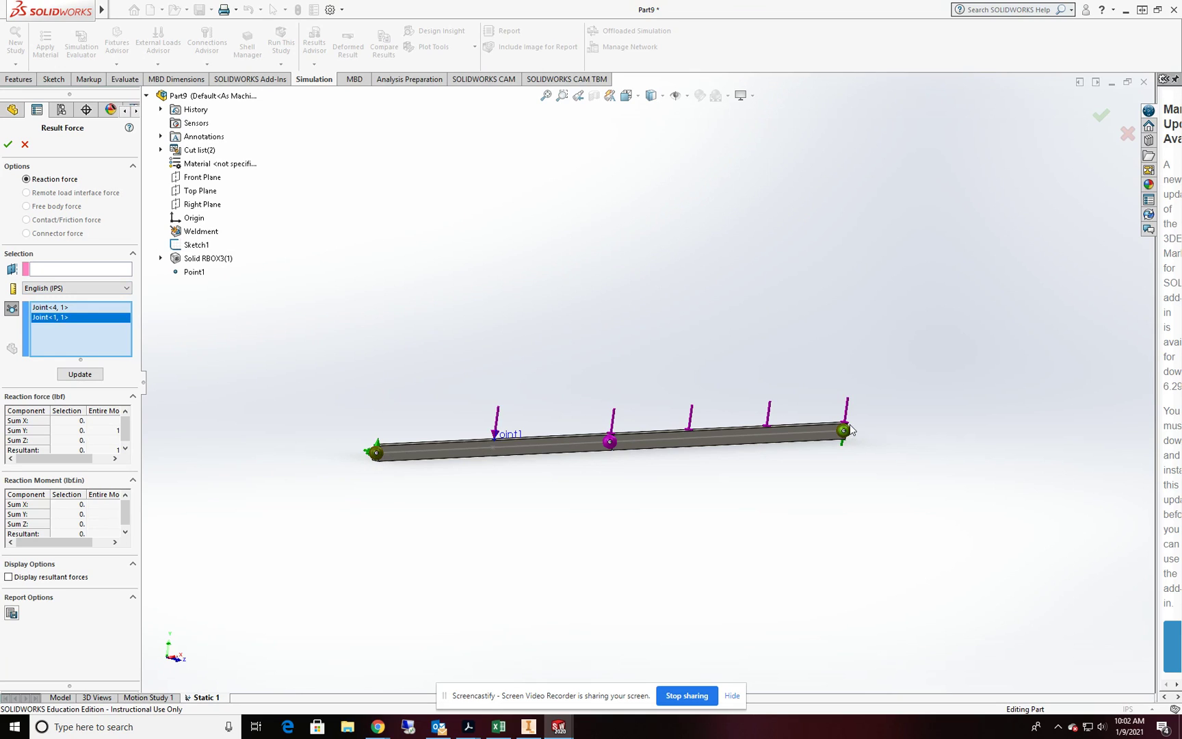
click(84, 377)
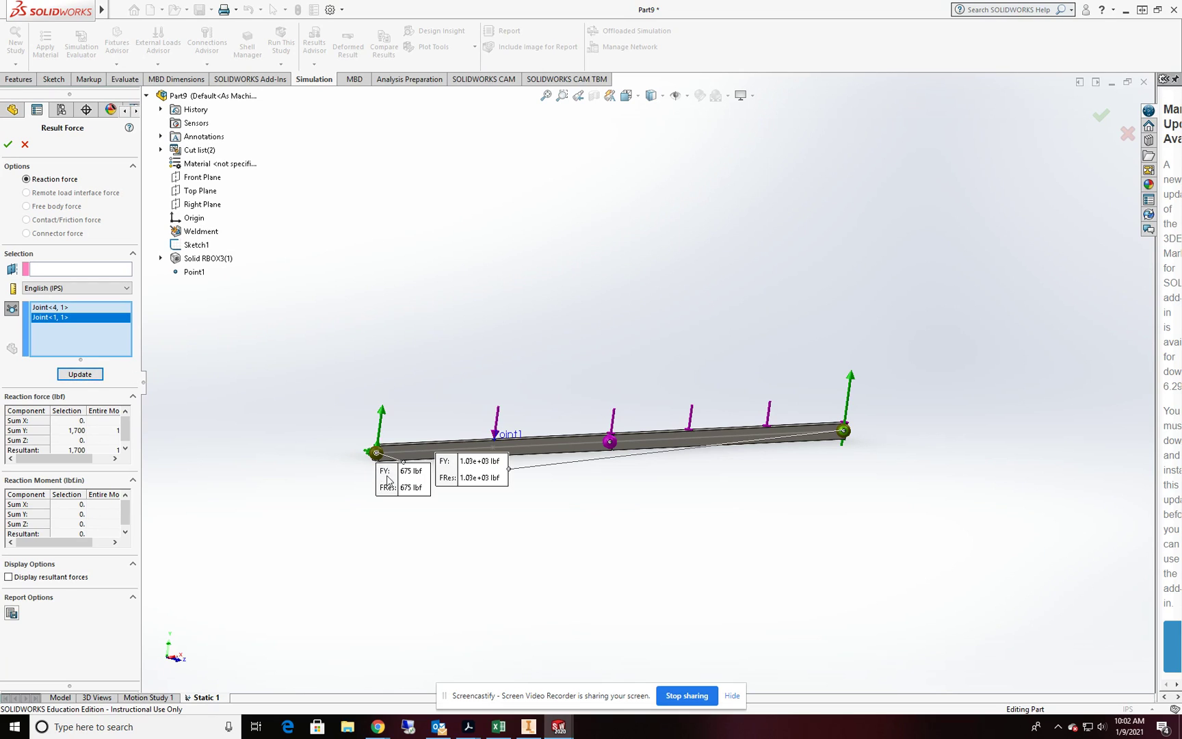